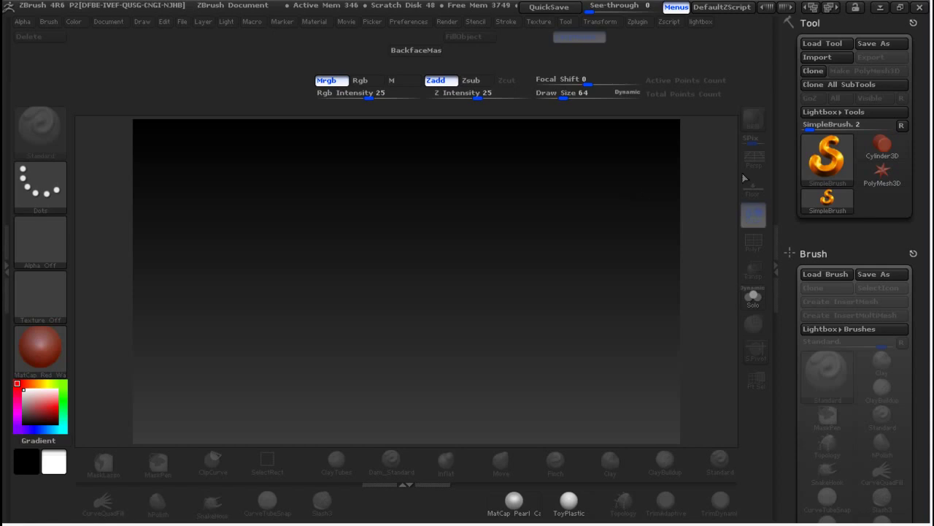
- Choose the ZSphere tool, draw one large ZSphere in the middle of the canvas and enter Edit mode
{"action": "left_click", "coordinate": [831, 168]}
{"action": "left_click", "coordinate": [541, 243]}
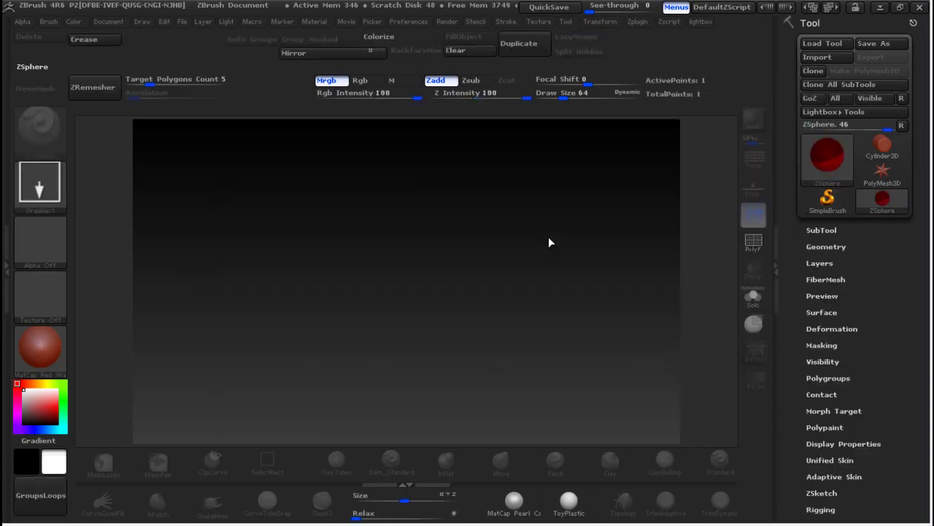
{"action": "left_click_drag", "start_coordinate": [419, 255], "coordinate": [421, 434]}
{"action": "key", "text": "t"}
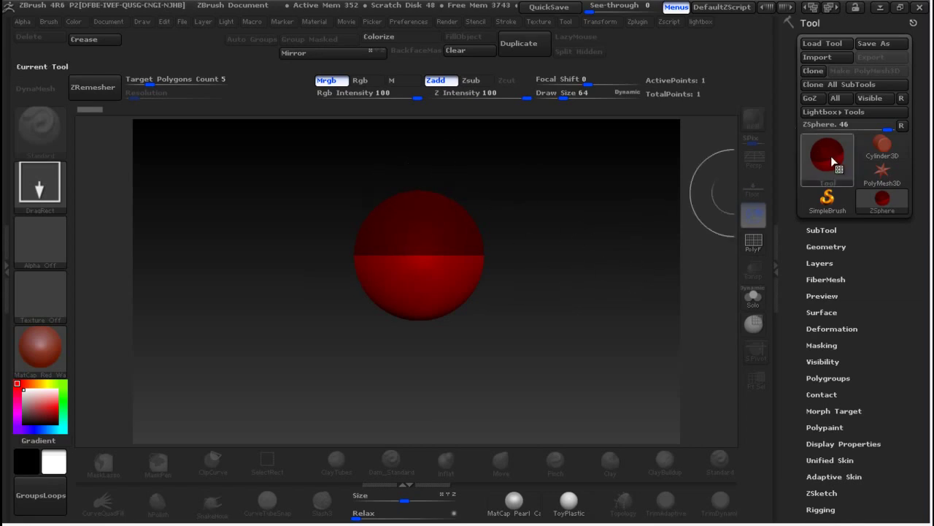
{"action": "mouse_move", "coordinate": [831, 156]}
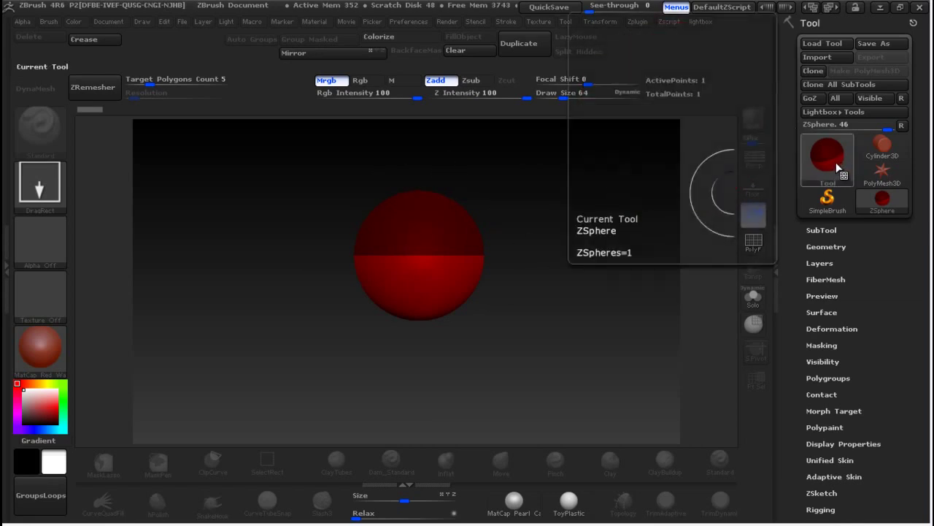
{"action": "left_click", "coordinate": [836, 168]}
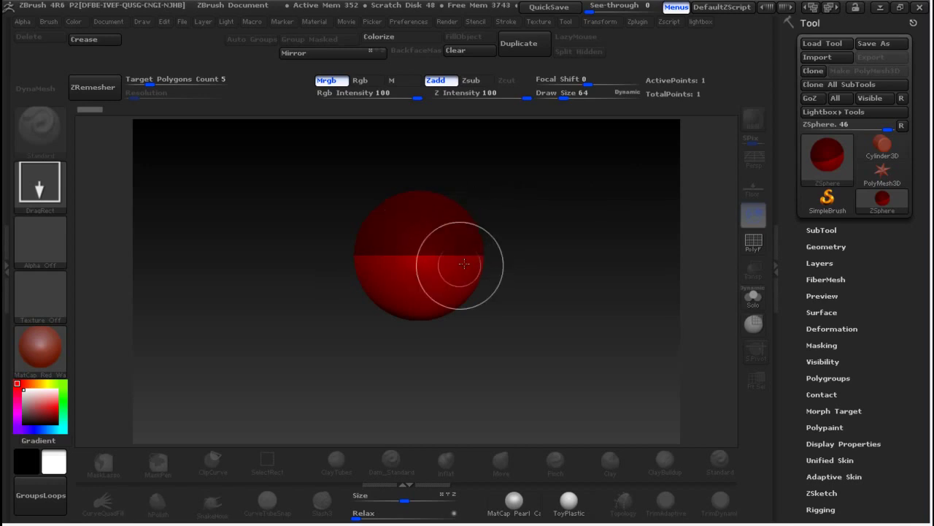
{"action": "key", "text": "t"}
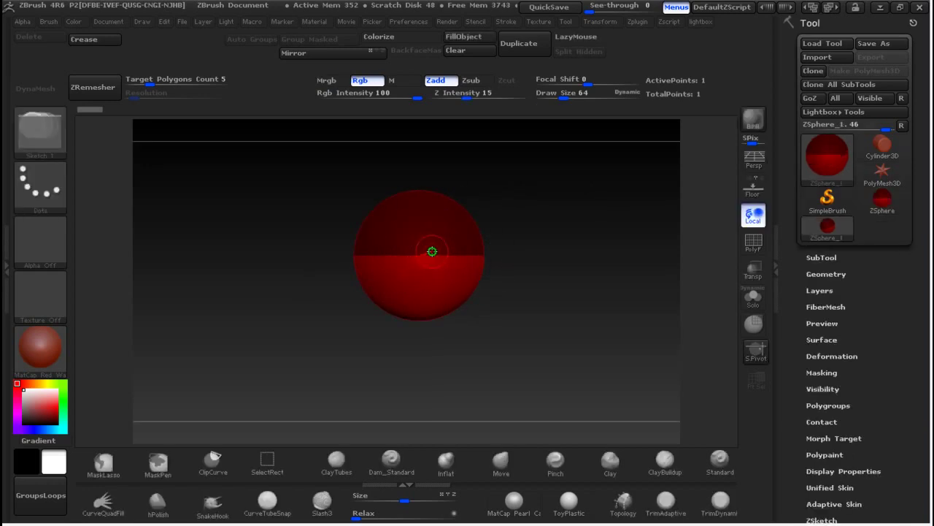
- Activate symmetry for the ZSphere and enable its radial option
{"action": "left_click_drag", "start_coordinate": [504, 237], "coordinate": [521, 287]}
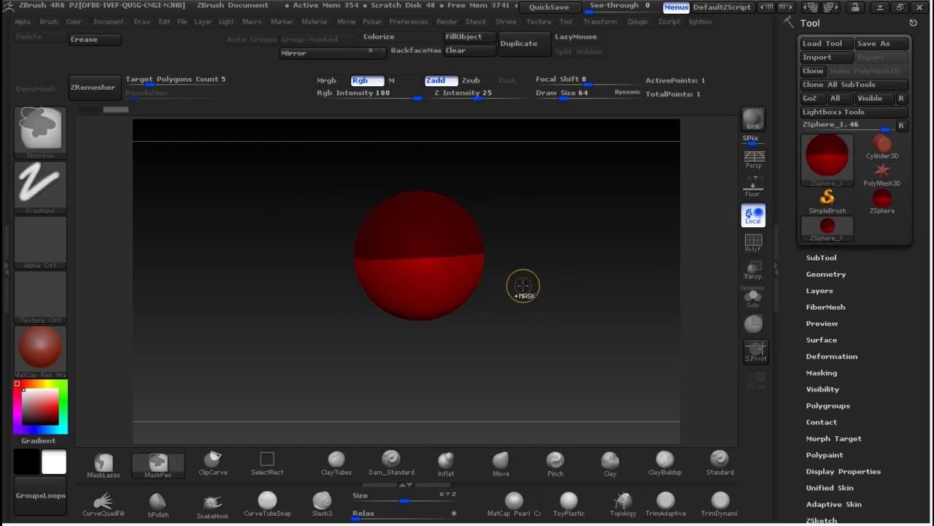
{"action": "key", "text": "ctrl+z"}
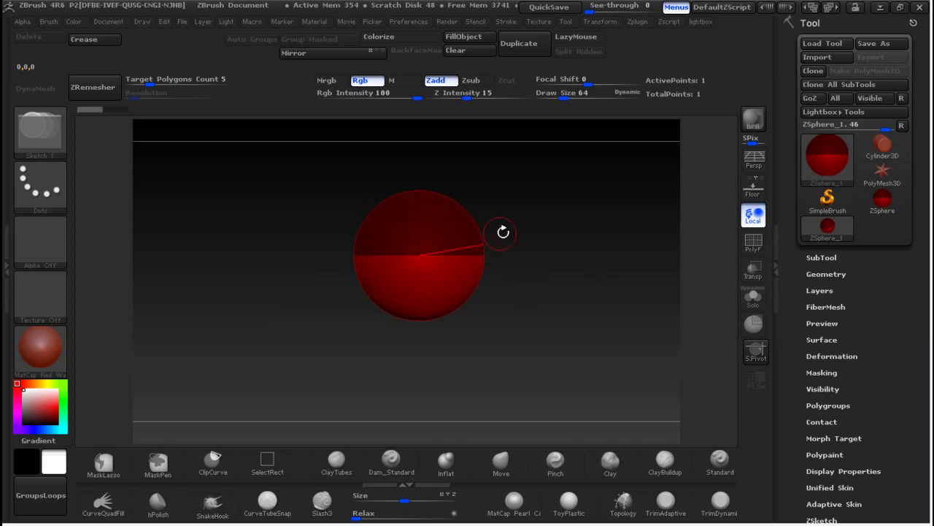
{"action": "key", "text": "x"}
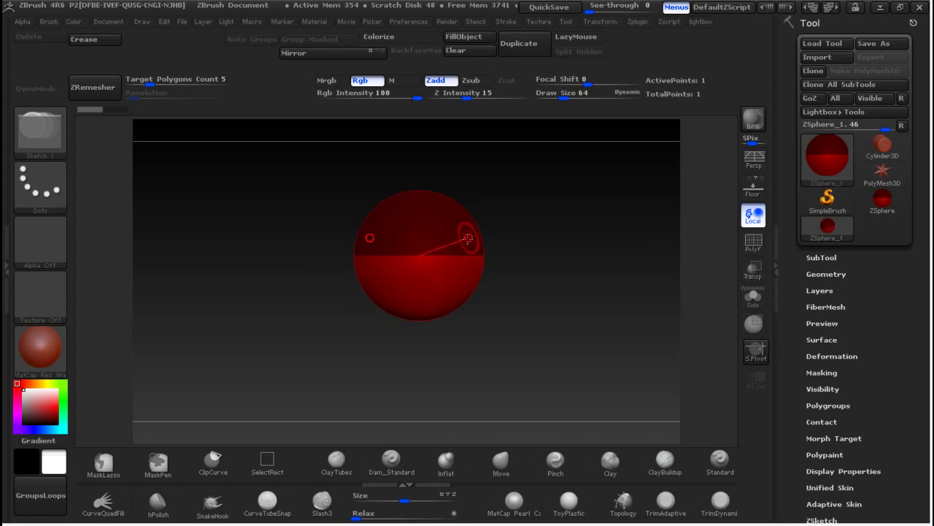
{"action": "left_click", "coordinate": [567, 21]}
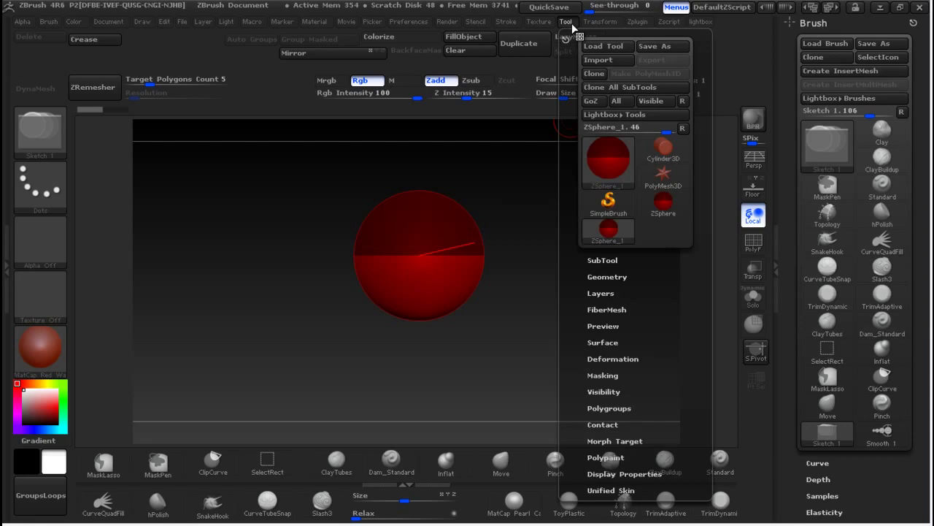
{"action": "mouse_move", "coordinate": [613, 28]}
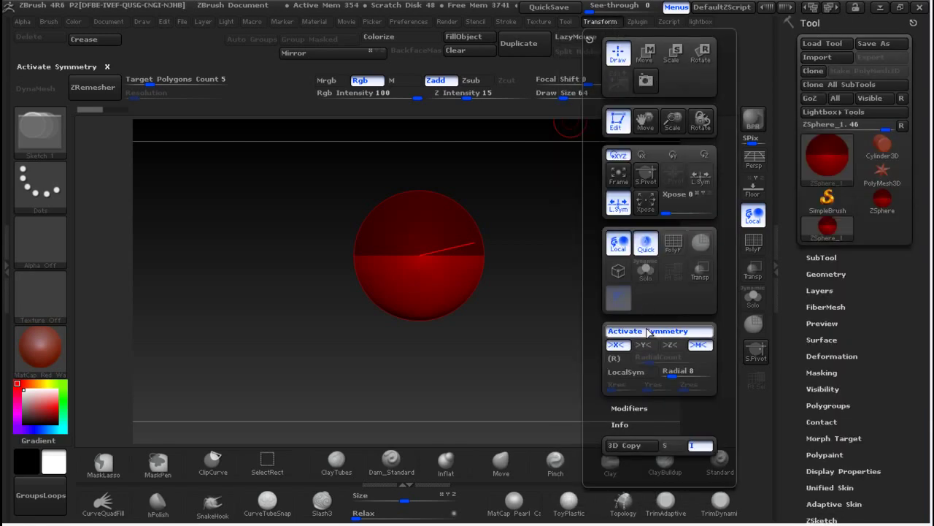
{"action": "left_click", "coordinate": [621, 359]}
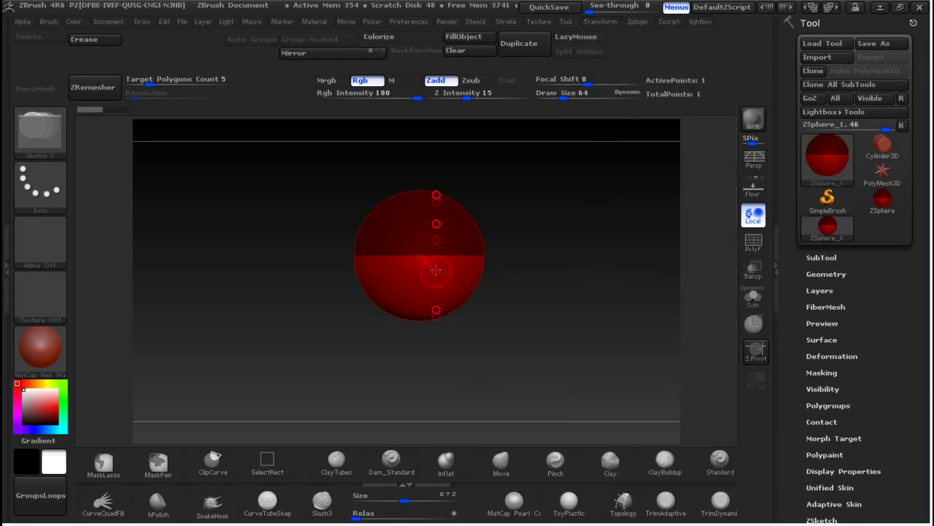
- Switch the radial symmetry axis from X to Y
{"action": "left_click_drag", "start_coordinate": [495, 214], "coordinate": [521, 128]}
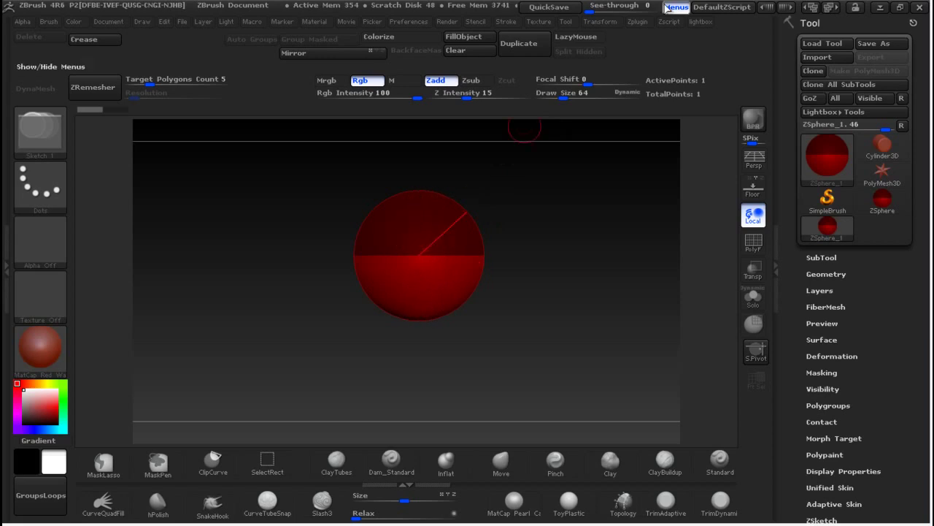
{"action": "left_click", "coordinate": [599, 21]}
{"action": "left_click", "coordinate": [646, 345]}
{"action": "left_click", "coordinate": [627, 347]}
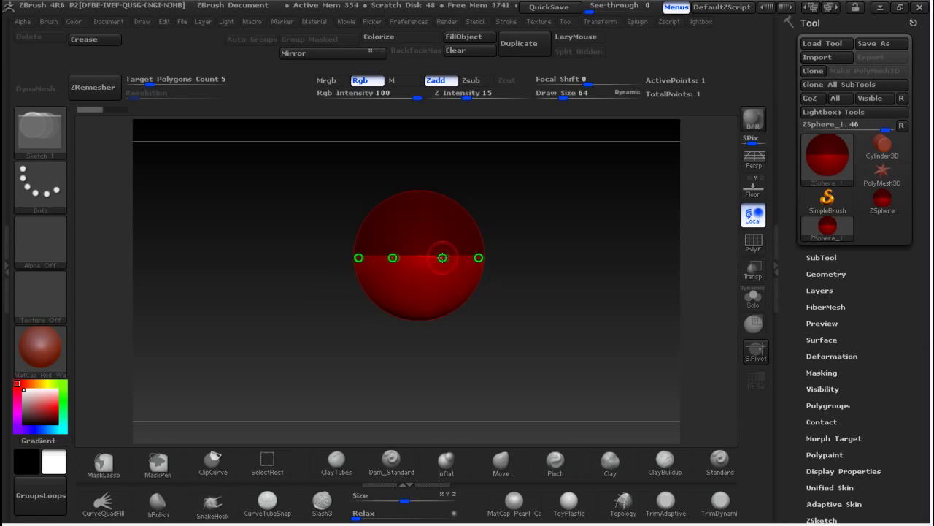
- Draw child ZSpheres around the sphere's equator and extend them outward into a ring of short tentacles
{"action": "left_click_drag", "start_coordinate": [442, 257], "coordinate": [451, 269]}
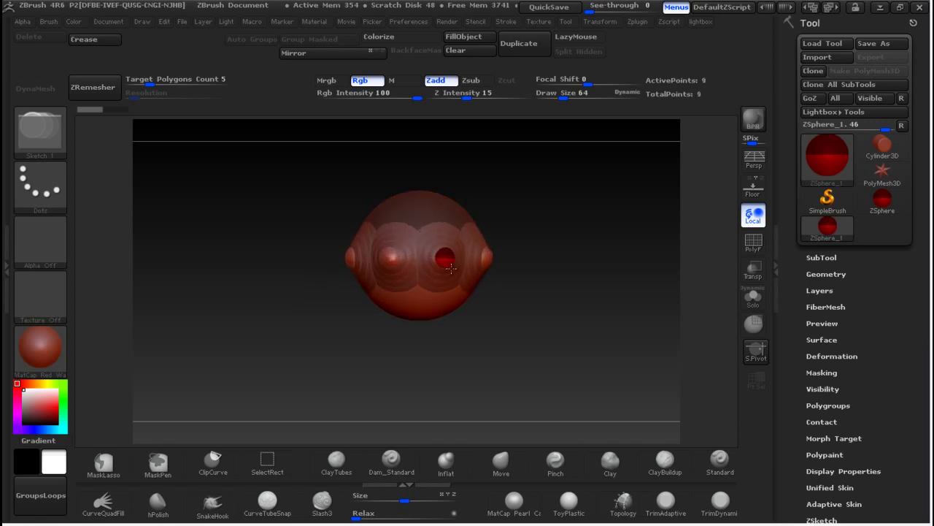
{"action": "left_click", "coordinate": [455, 266]}
{"action": "left_click_drag", "start_coordinate": [456, 268], "coordinate": [458, 270]}
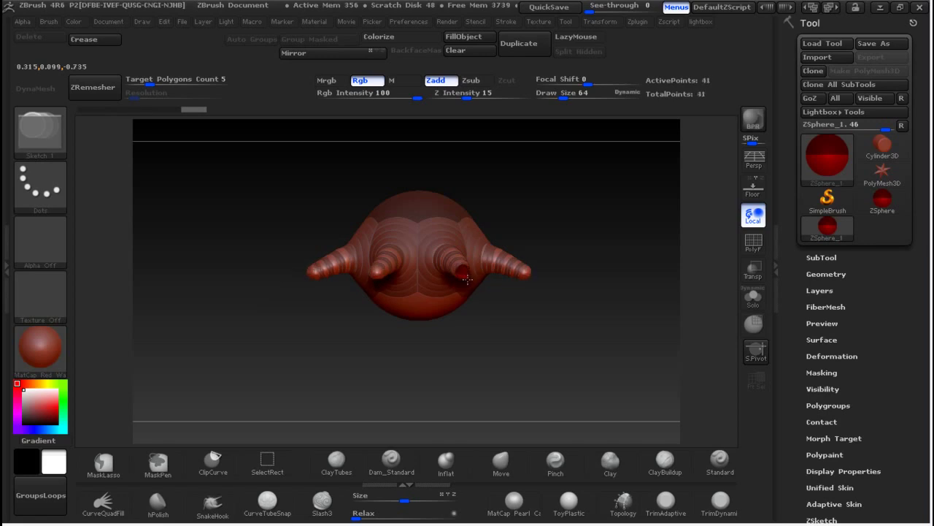
{"action": "left_click_drag", "start_coordinate": [505, 338], "coordinate": [508, 341]}
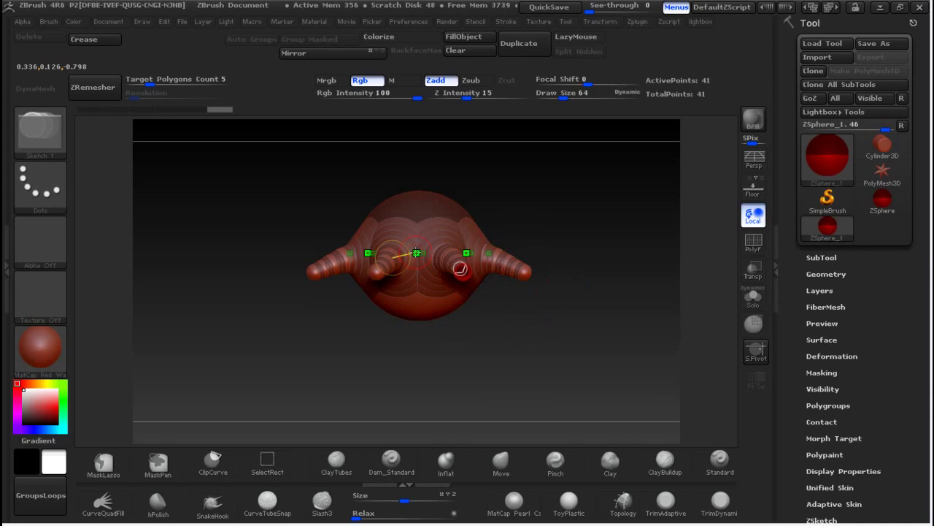
- Move the base ZSpheres of the tentacles down so the tentacles hang from the sphere's underside
{"action": "key", "text": "w"}
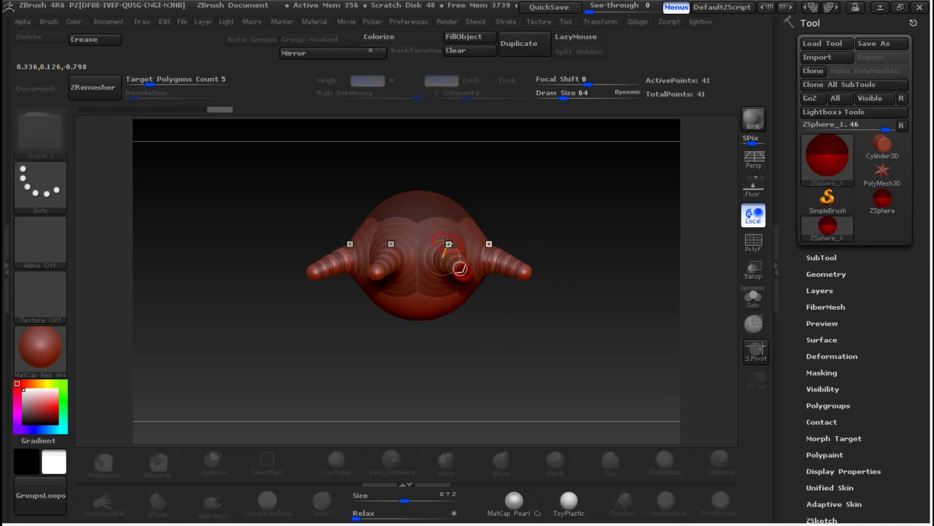
{"action": "left_click_drag", "start_coordinate": [454, 254], "coordinate": [465, 390]}
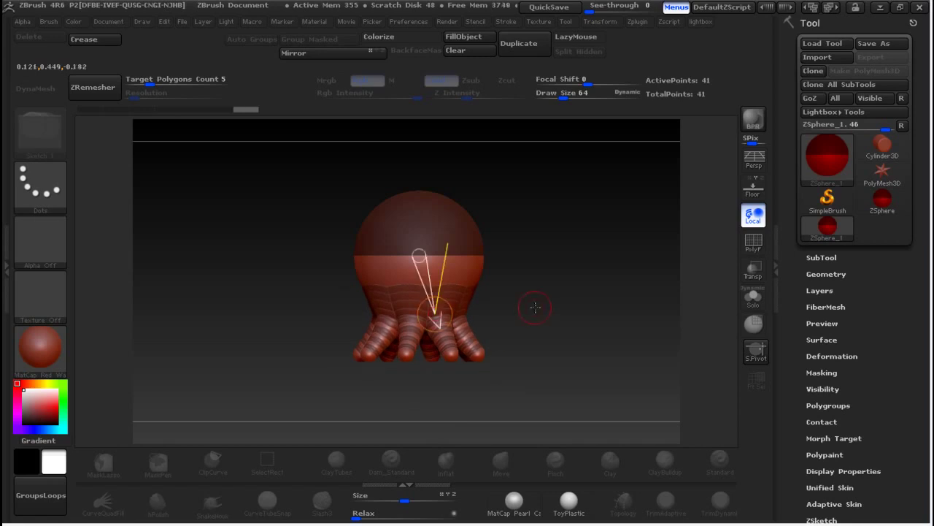
{"action": "left_click_drag", "start_coordinate": [538, 317], "coordinate": [560, 298]}
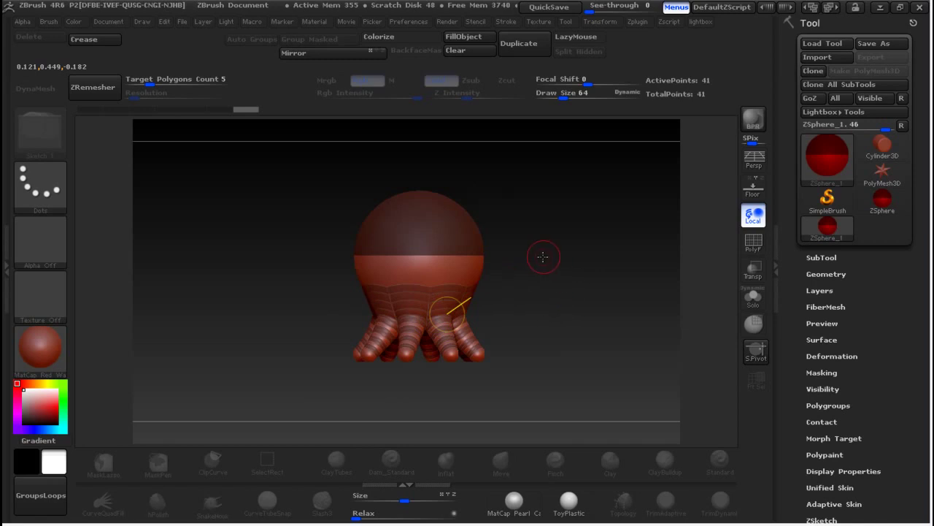
- Lengthen the tentacles by moving their end ZSpheres further down
{"action": "left_click_drag", "start_coordinate": [540, 255], "coordinate": [551, 300], "text": "alt"}
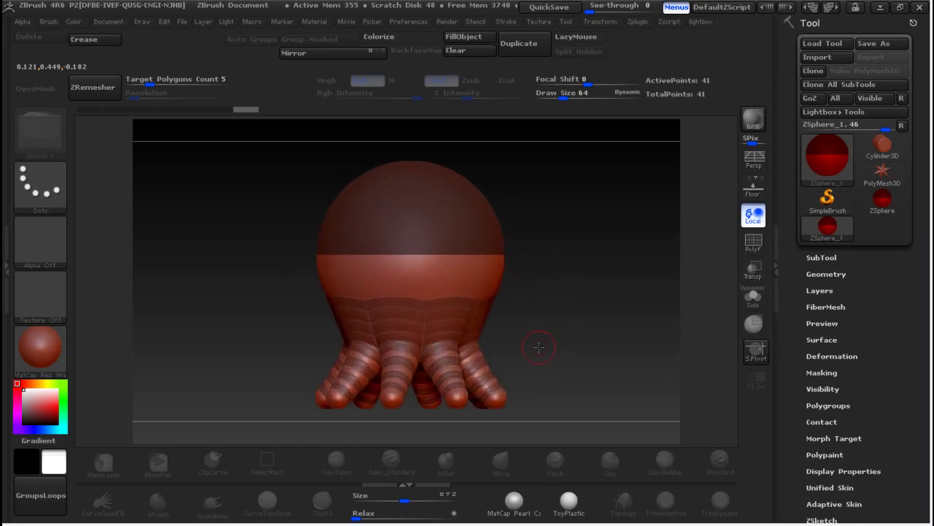
{"action": "left_click_drag", "start_coordinate": [545, 332], "coordinate": [458, 333]}
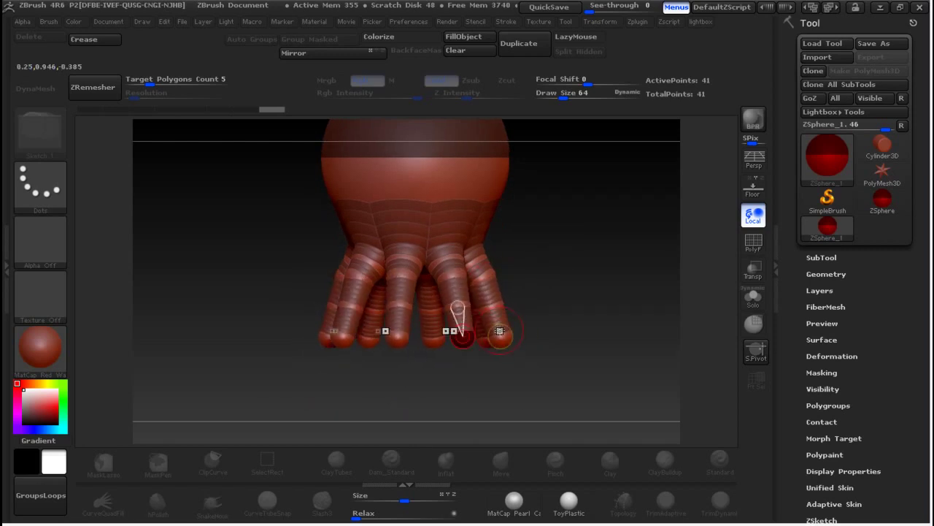
{"action": "left_click_drag", "start_coordinate": [495, 283], "coordinate": [479, 298]}
{"action": "left_click_drag", "start_coordinate": [537, 234], "coordinate": [575, 274]}
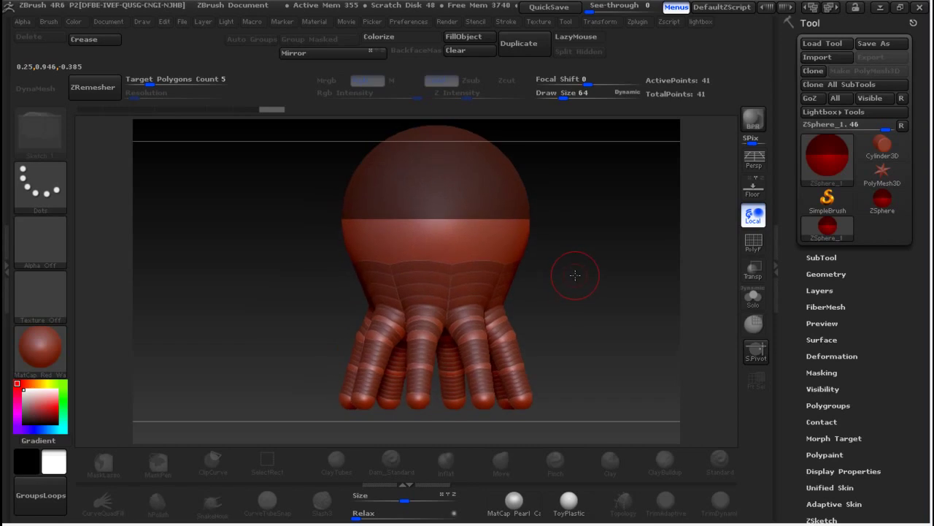
{"action": "left_click_drag", "start_coordinate": [601, 327], "coordinate": [571, 313]}
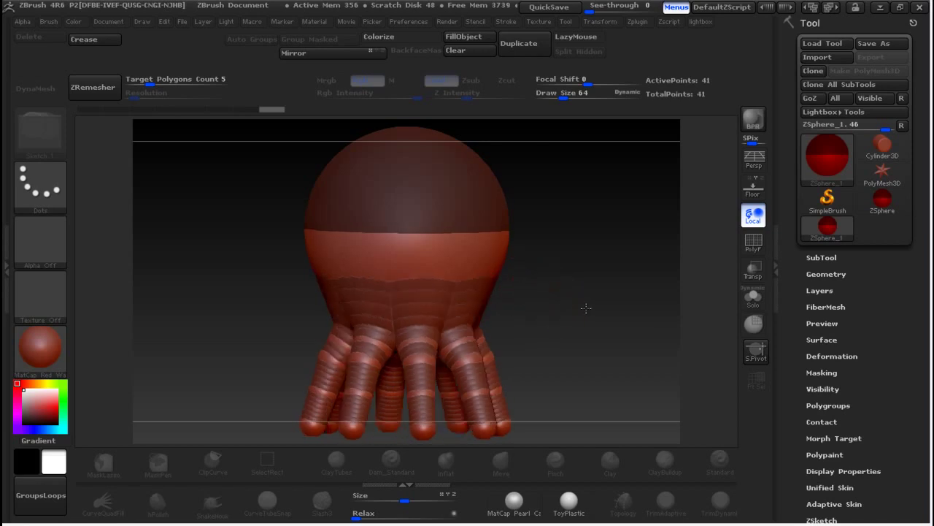
- Preview the model's adaptive skin with the default skinning method and return to the ZSpheres
{"action": "mouse_move", "coordinate": [913, 404]}
{"action": "left_mouse_down"}
{"action": "mouse_move", "coordinate": [911, 292]}
{"action": "mouse_move", "coordinate": [902, 293]}
{"action": "left_mouse_up"}
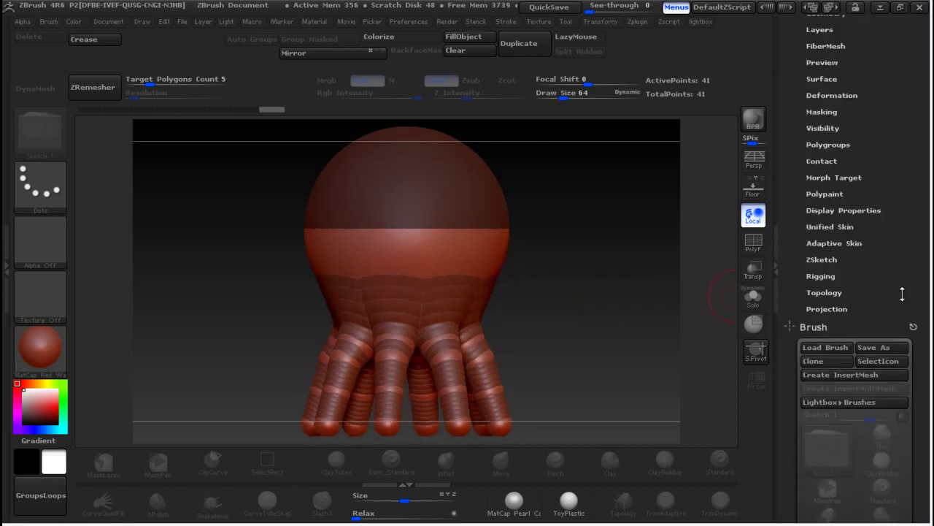
{"action": "left_click", "coordinate": [809, 326]}
{"action": "left_click", "coordinate": [834, 228]}
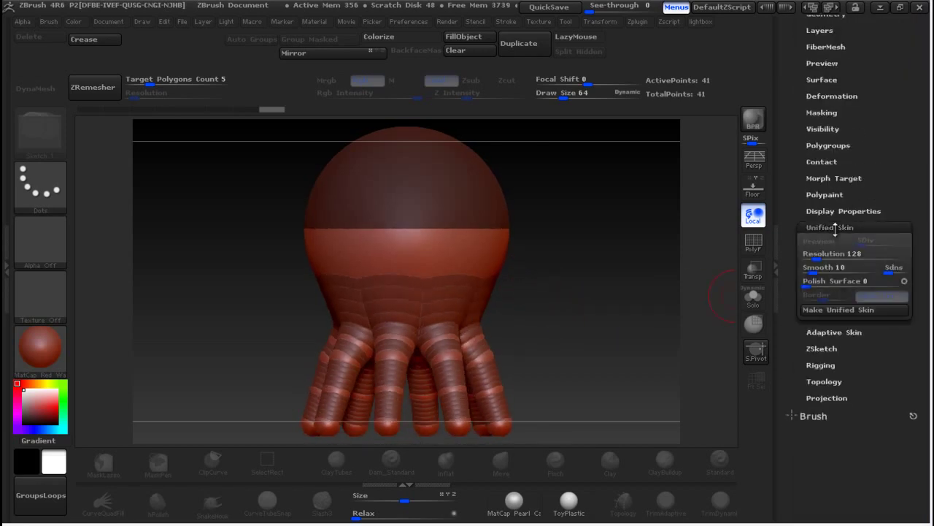
{"action": "left_click", "coordinate": [833, 227]}
{"action": "left_click", "coordinate": [830, 243]}
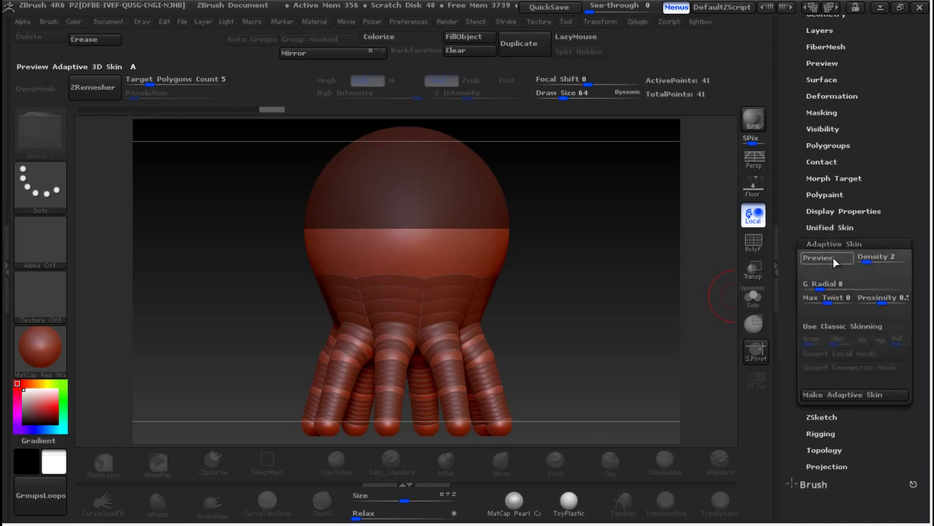
{"action": "left_click", "coordinate": [831, 259]}
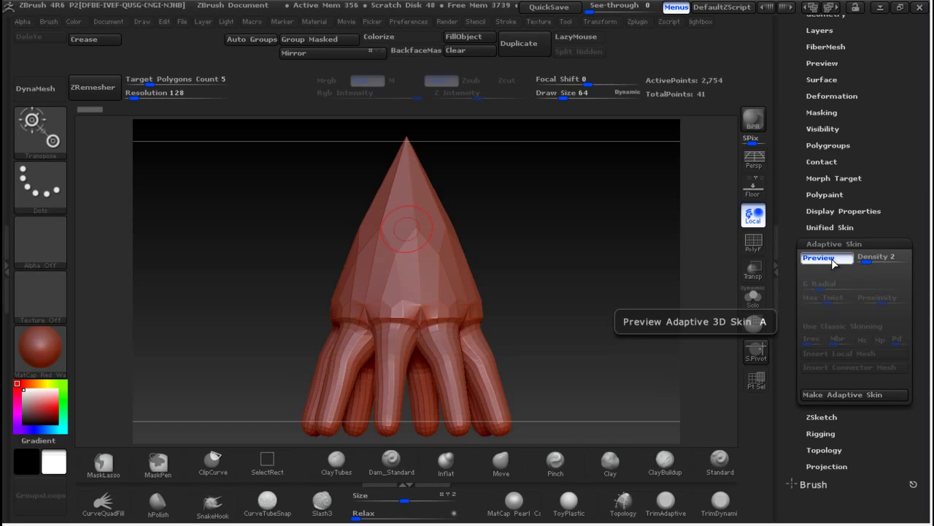
{"action": "left_click", "coordinate": [832, 258]}
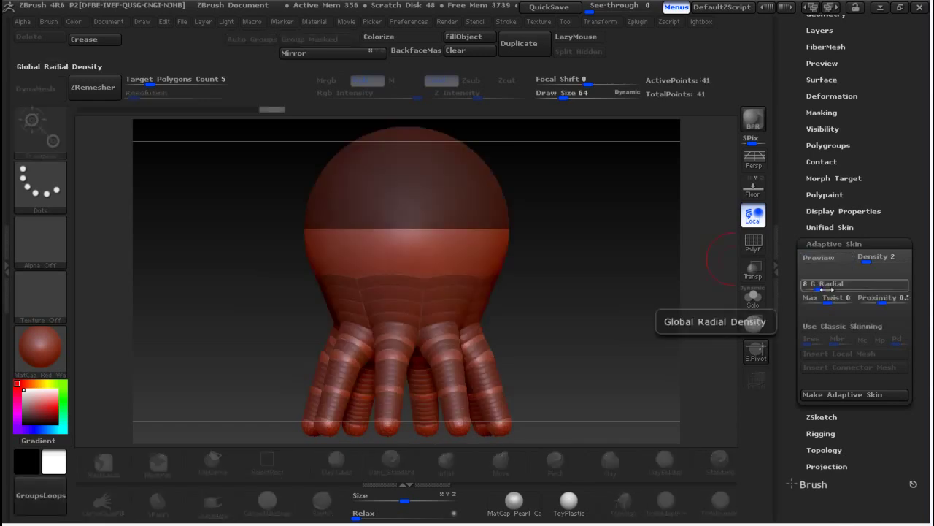
- Enable classic skinning and preview the adaptive skin at density 3
{"action": "left_click", "coordinate": [831, 326]}
{"action": "left_click", "coordinate": [826, 260]}
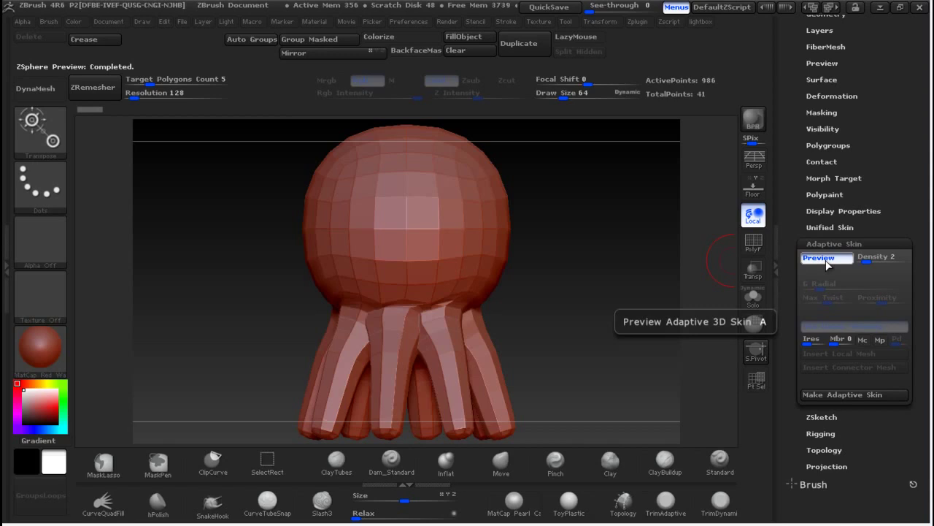
{"action": "left_click_drag", "start_coordinate": [862, 261], "coordinate": [876, 261]}
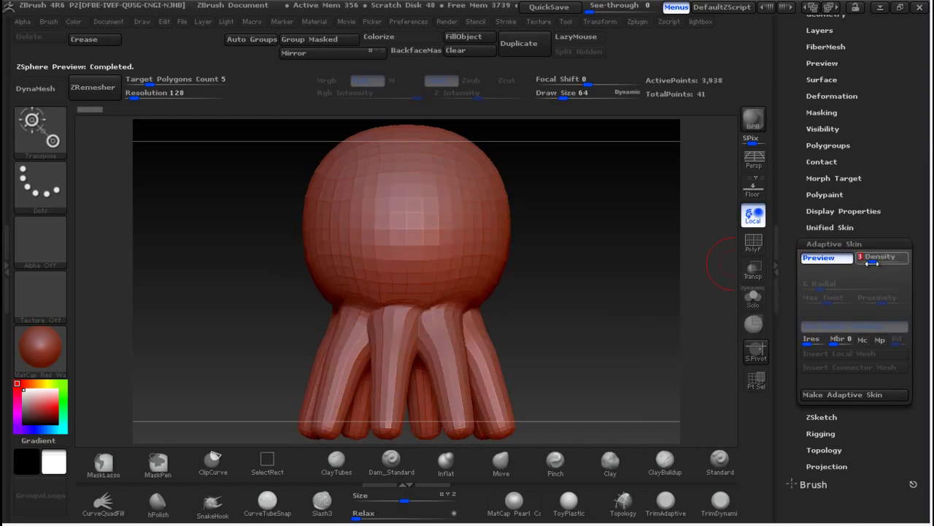
- Compare the ZSphere structure with its adaptive skin by switching the preview on and off, ending on the ZSpheres
{"action": "left_click", "coordinate": [826, 258]}
{"action": "left_click", "coordinate": [826, 259]}
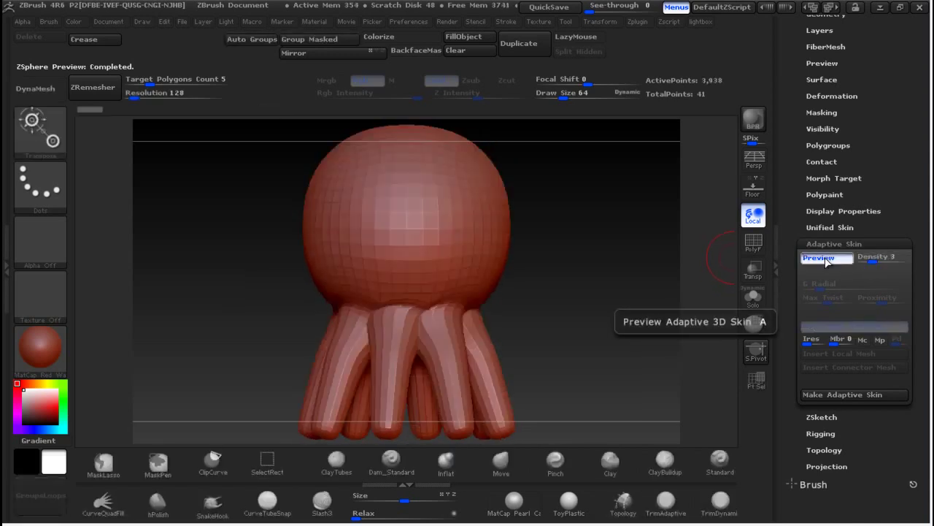
{"action": "left_click", "coordinate": [825, 258]}
{"action": "left_click", "coordinate": [825, 258]}
{"action": "left_click", "coordinate": [825, 258]}
{"action": "left_click", "coordinate": [825, 259]}
{"action": "left_click", "coordinate": [825, 259]}
{"action": "left_click", "coordinate": [825, 259]}
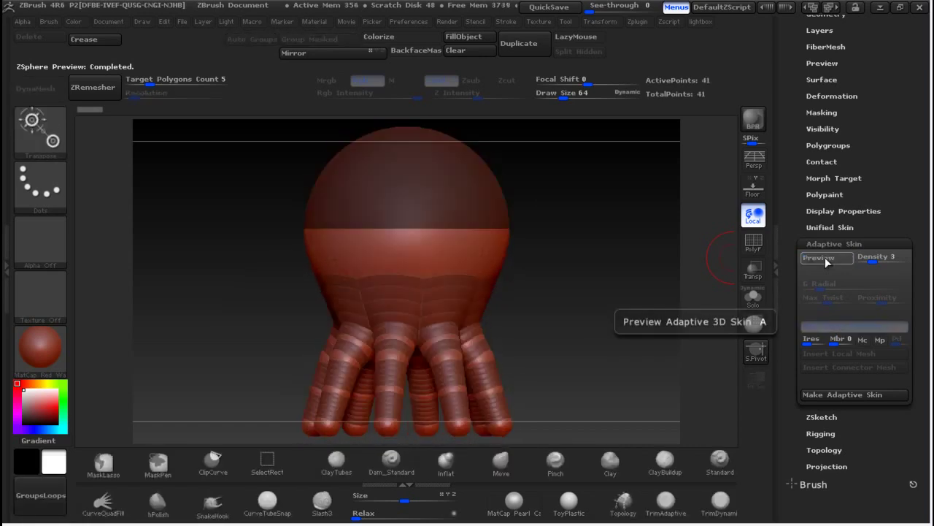
{"action": "left_click", "coordinate": [825, 258]}
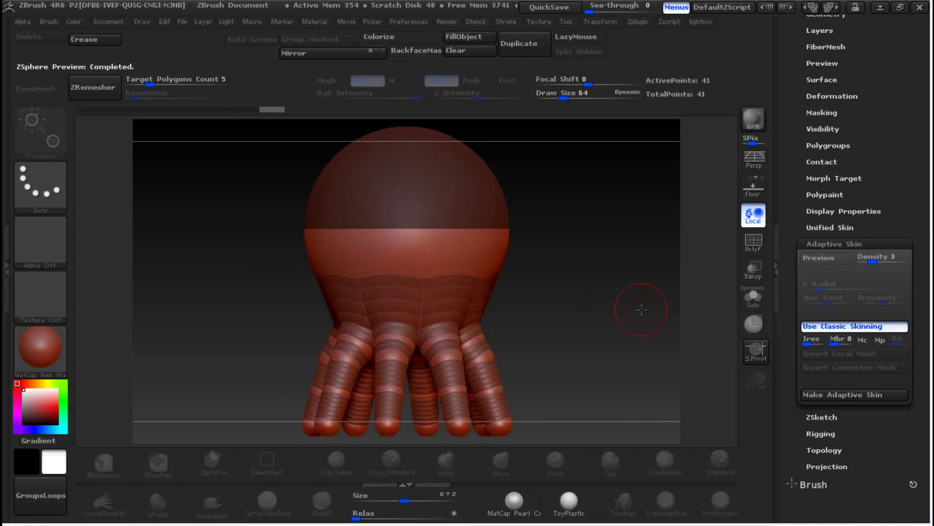
{"action": "left_click", "coordinate": [825, 258]}
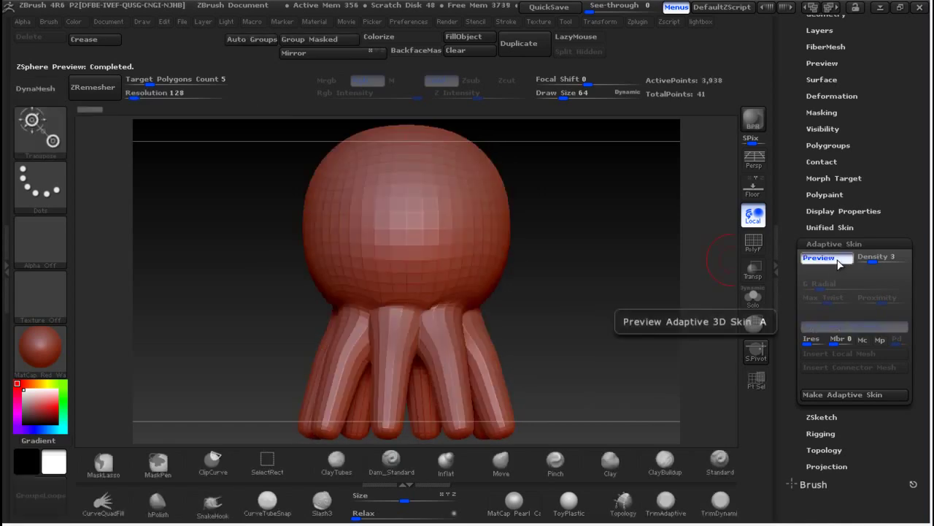
{"action": "left_click", "coordinate": [837, 260]}
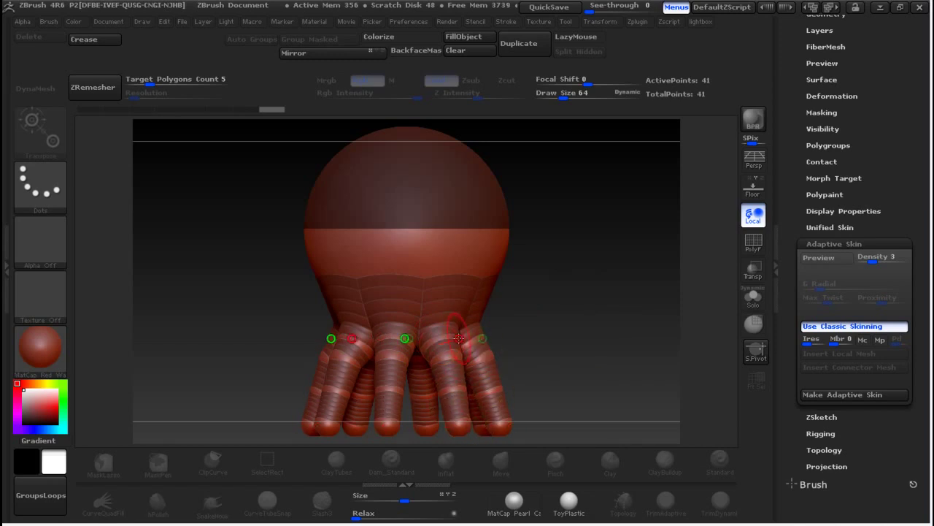
- Insert one extra ZSphere joint in the upper part of the outer tentacle, discard the surplus spheres and adjust the joint's placement
{"action": "key", "text": "q"}
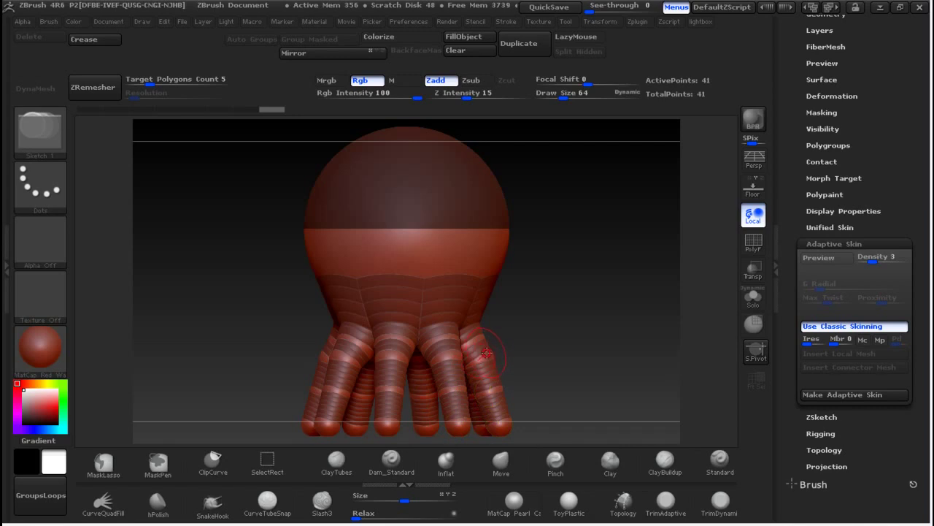
{"action": "left_click", "coordinate": [475, 338]}
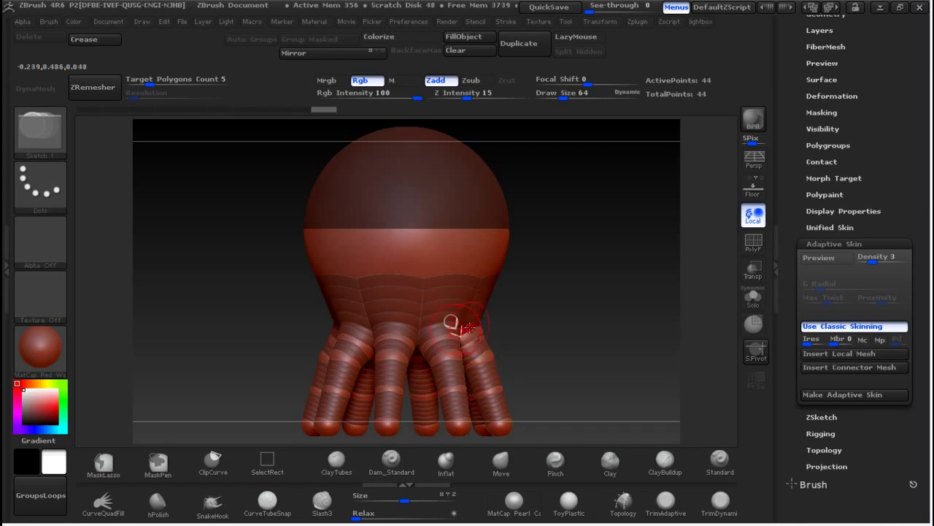
{"action": "key", "text": "ctrl+z"}
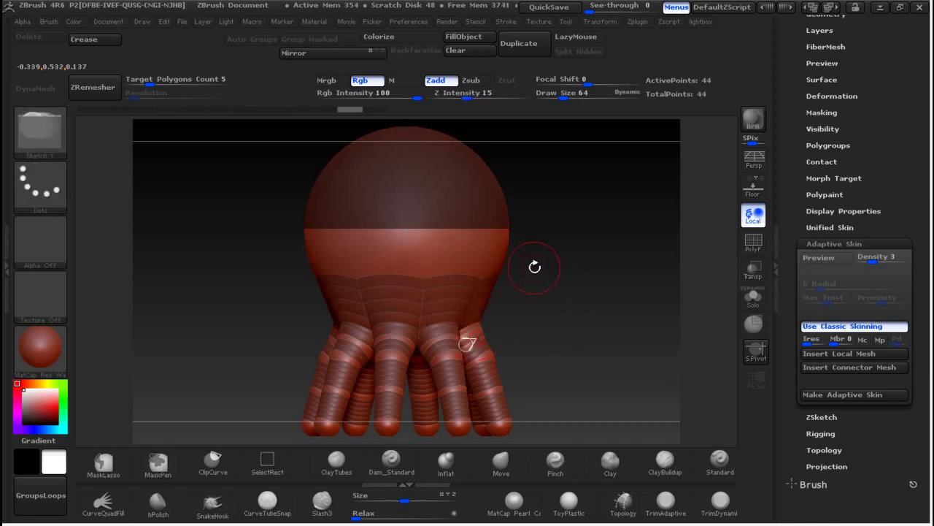
{"action": "key", "text": "w"}
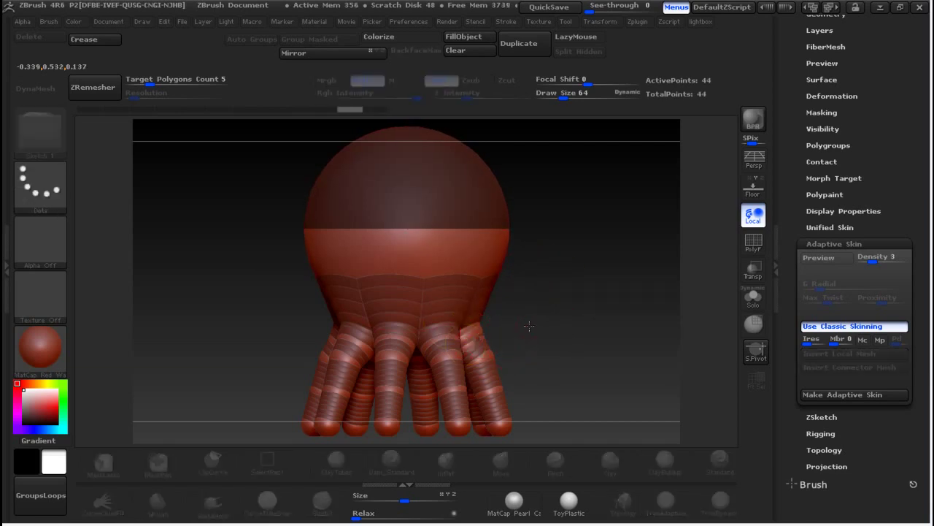
{"action": "left_click_drag", "start_coordinate": [529, 325], "coordinate": [506, 338]}
{"action": "left_click_drag", "start_coordinate": [557, 323], "coordinate": [641, 499], "text": "alt"}
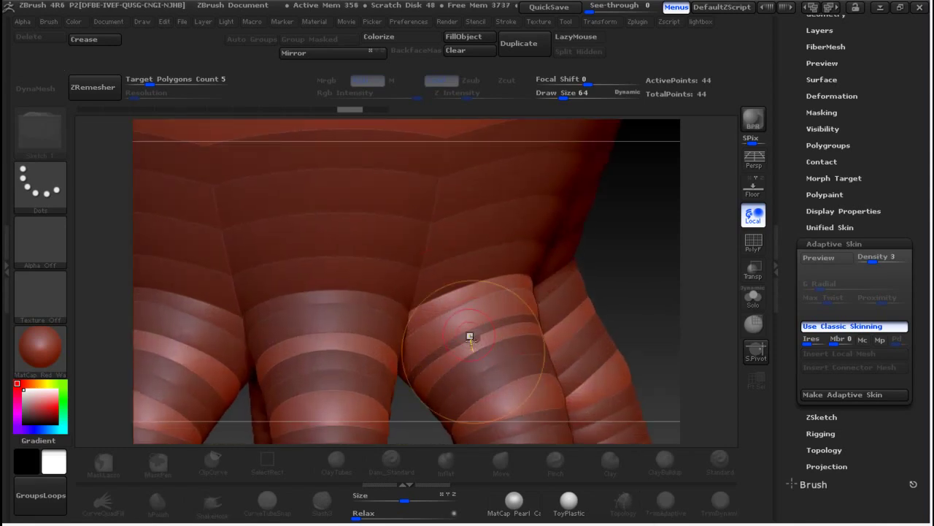
{"action": "left_click", "coordinate": [615, 276], "text": "alt"}
{"action": "left_click_drag", "start_coordinate": [615, 274], "coordinate": [648, 253]}
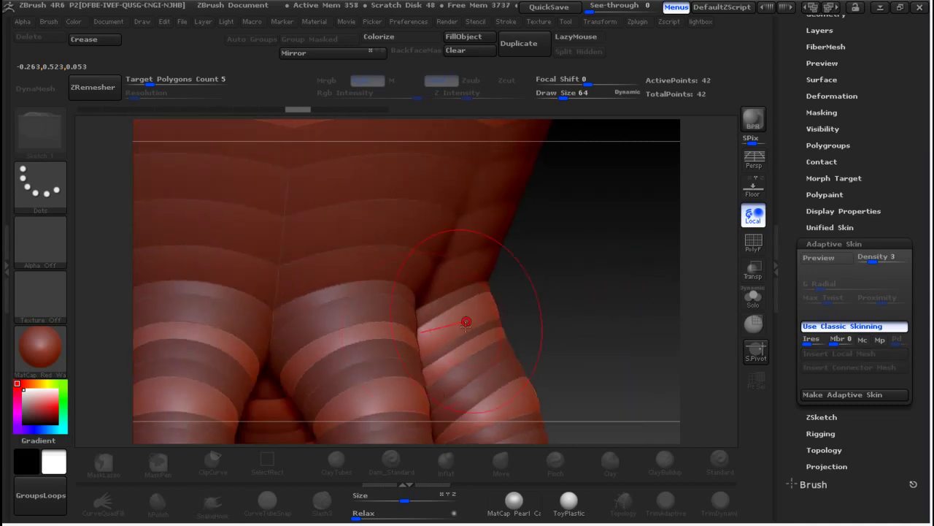
{"action": "mouse_move", "coordinate": [446, 356]}
{"action": "left_mouse_down"}
{"action": "mouse_move", "coordinate": [449, 369]}
{"action": "mouse_move", "coordinate": [511, 394]}
{"action": "mouse_move", "coordinate": [514, 340]}
{"action": "mouse_move", "coordinate": [511, 398]}
{"action": "mouse_move", "coordinate": [483, 413]}
{"action": "left_mouse_up"}
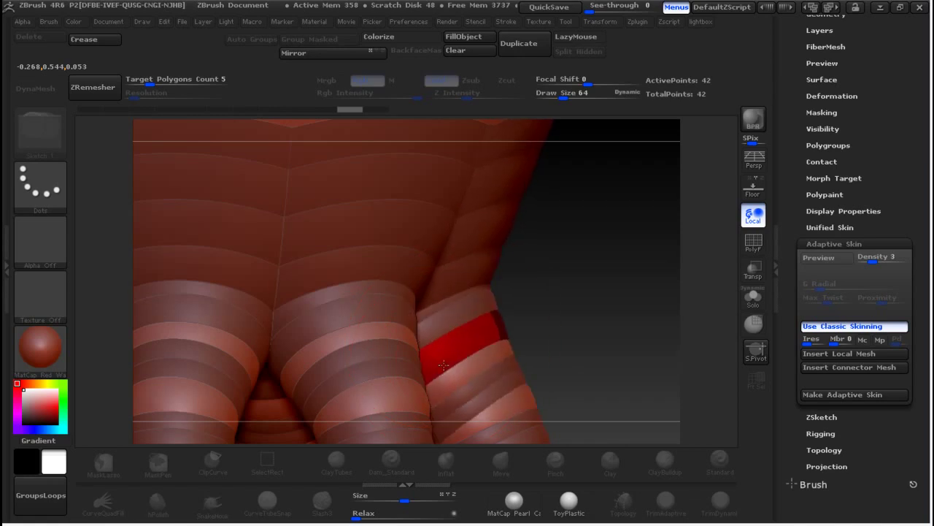
- Bend the jointed outer tentacle outward with its tip curled upward, and start posing the neighbouring tentacles by moving their links
{"action": "mouse_move", "coordinate": [549, 365]}
{"action": "left_mouse_down", "text": "alt"}
{"action": "mouse_move", "coordinate": [548, 267]}
{"action": "mouse_move", "coordinate": [547, 306]}
{"action": "mouse_move", "coordinate": [495, 367]}
{"action": "mouse_move", "coordinate": [446, 371]}
{"action": "mouse_move", "coordinate": [475, 358]}
{"action": "left_mouse_up", "text": "alt"}
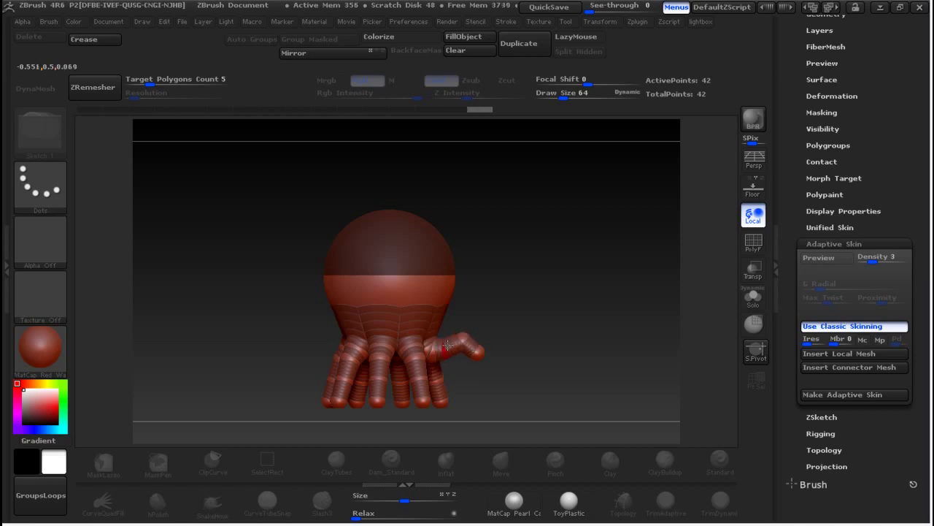
{"action": "left_click_drag", "start_coordinate": [454, 346], "coordinate": [468, 331]}
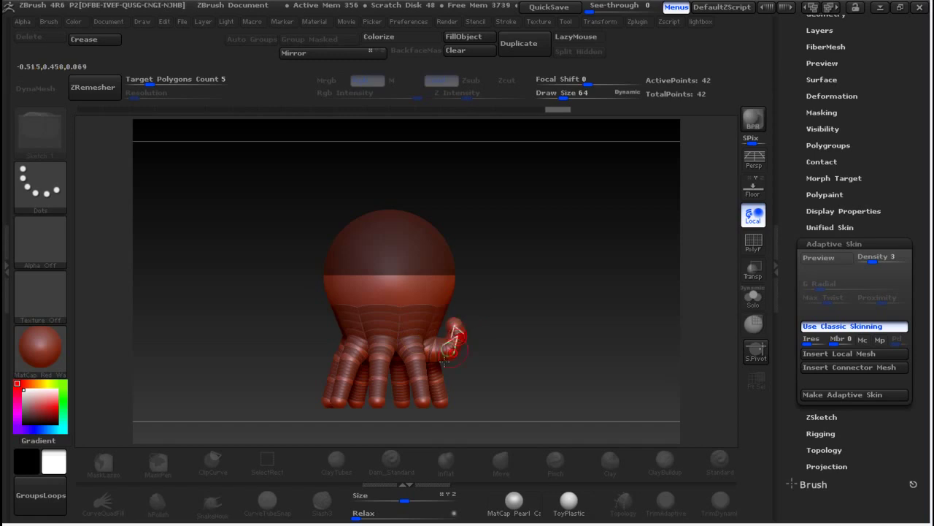
{"action": "left_click_drag", "start_coordinate": [414, 349], "coordinate": [429, 374]}
{"action": "mouse_move", "coordinate": [379, 351]}
{"action": "left_mouse_down"}
{"action": "mouse_move", "coordinate": [375, 374]}
{"action": "mouse_move", "coordinate": [351, 343]}
{"action": "mouse_move", "coordinate": [338, 374]}
{"action": "mouse_move", "coordinate": [346, 361]}
{"action": "mouse_move", "coordinate": [330, 343]}
{"action": "mouse_move", "coordinate": [336, 374]}
{"action": "mouse_move", "coordinate": [311, 378]}
{"action": "mouse_move", "coordinate": [315, 369]}
{"action": "mouse_move", "coordinate": [325, 381]}
{"action": "mouse_move", "coordinate": [318, 366]}
{"action": "mouse_move", "coordinate": [311, 374]}
{"action": "mouse_move", "coordinate": [319, 380]}
{"action": "mouse_move", "coordinate": [332, 345]}
{"action": "mouse_move", "coordinate": [374, 349]}
{"action": "mouse_move", "coordinate": [388, 356]}
{"action": "mouse_move", "coordinate": [376, 373]}
{"action": "mouse_move", "coordinate": [384, 388]}
{"action": "left_mouse_up"}
{"action": "left_click_drag", "start_coordinate": [400, 346], "coordinate": [501, 319]}
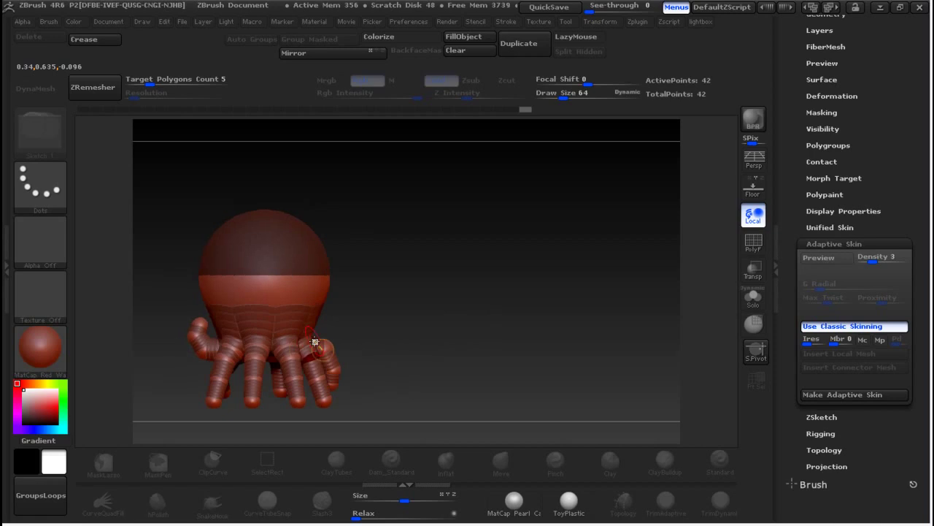
- Pose the remaining tentacles around the body by bending them outward with their tips hanging down
{"action": "mouse_move", "coordinate": [311, 341]}
{"action": "left_mouse_down"}
{"action": "mouse_move", "coordinate": [320, 341]}
{"action": "mouse_move", "coordinate": [322, 369]}
{"action": "mouse_move", "coordinate": [409, 317]}
{"action": "mouse_move", "coordinate": [364, 343]}
{"action": "mouse_move", "coordinate": [375, 381]}
{"action": "mouse_move", "coordinate": [361, 377]}
{"action": "mouse_move", "coordinate": [411, 340]}
{"action": "mouse_move", "coordinate": [457, 337]}
{"action": "mouse_move", "coordinate": [420, 365]}
{"action": "mouse_move", "coordinate": [379, 376]}
{"action": "left_mouse_up"}
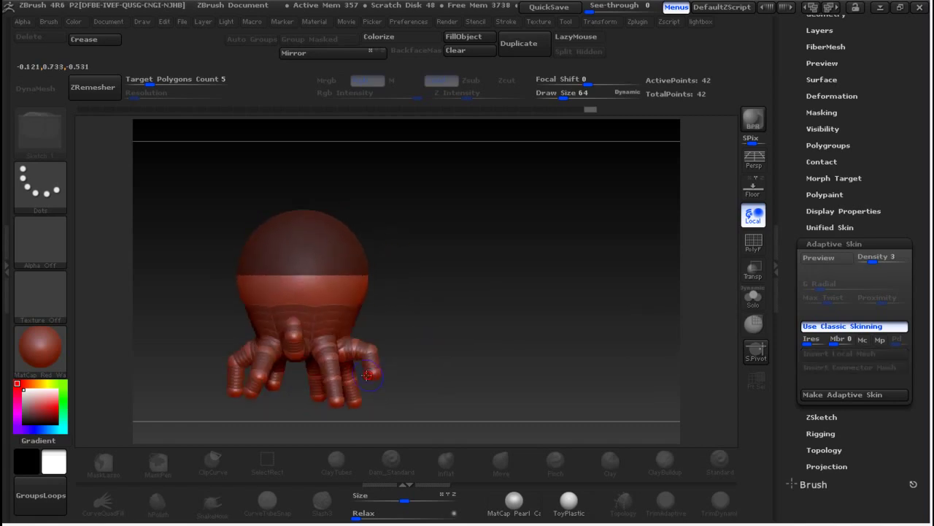
{"action": "left_click", "coordinate": [371, 352]}
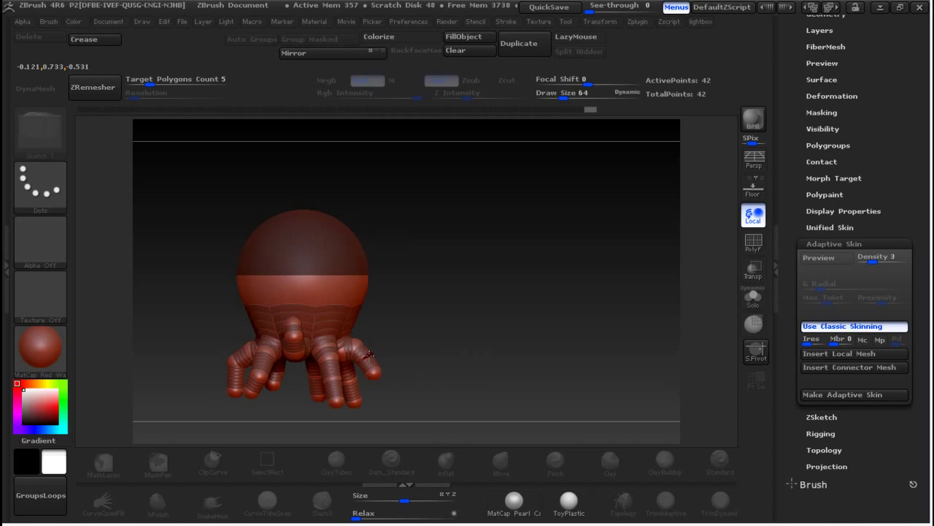
{"action": "left_click_drag", "start_coordinate": [387, 358], "coordinate": [350, 362]}
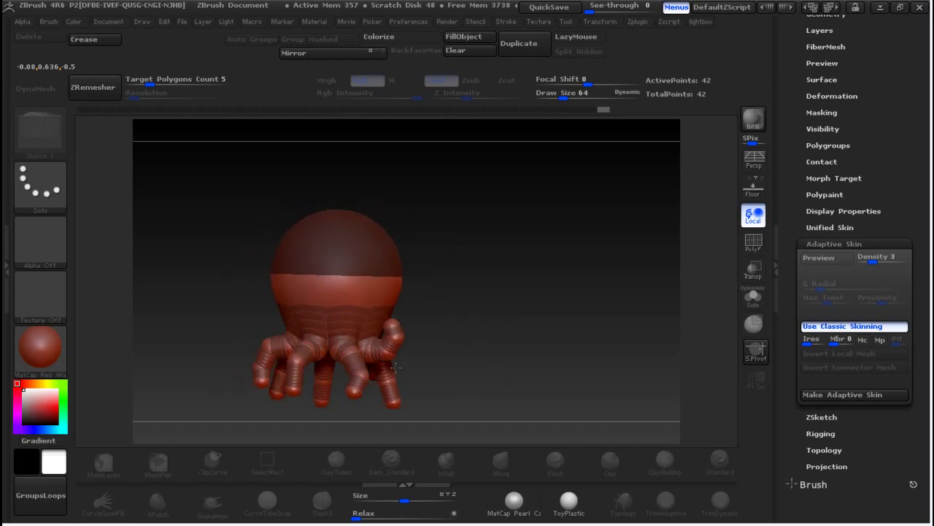
- Preview the adaptive skin of the posed octopus and return to the ZSpheres
{"action": "left_click_drag", "start_coordinate": [474, 327], "coordinate": [595, 334]}
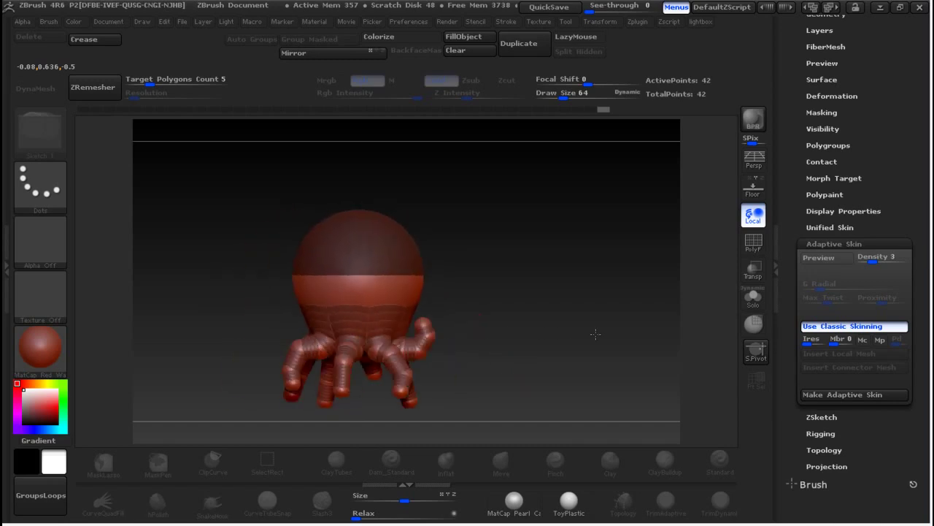
{"action": "left_click", "coordinate": [818, 257]}
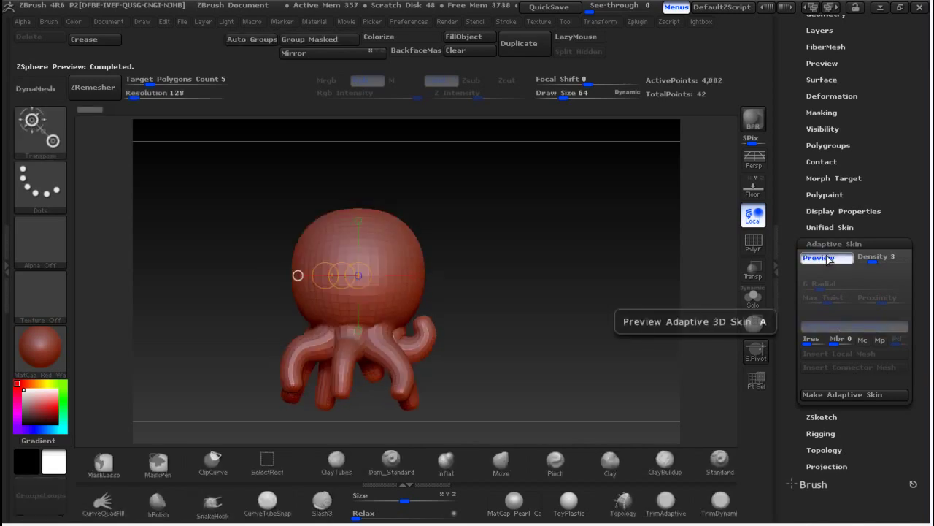
{"action": "left_click", "coordinate": [829, 259]}
- Stretch the front-left tentacle outward from the body and raise its tip vertically
{"action": "mouse_move", "coordinate": [306, 343]}
{"action": "left_mouse_down"}
{"action": "mouse_move", "coordinate": [319, 349]}
{"action": "mouse_move", "coordinate": [301, 344]}
{"action": "left_mouse_up"}
{"action": "left_click_drag", "start_coordinate": [293, 384], "coordinate": [279, 275]}
{"action": "mouse_move", "coordinate": [307, 346]}
{"action": "left_mouse_down"}
{"action": "mouse_move", "coordinate": [313, 338]}
{"action": "mouse_move", "coordinate": [303, 344]}
{"action": "mouse_move", "coordinate": [319, 348]}
{"action": "mouse_move", "coordinate": [310, 338]}
{"action": "left_mouse_up"}
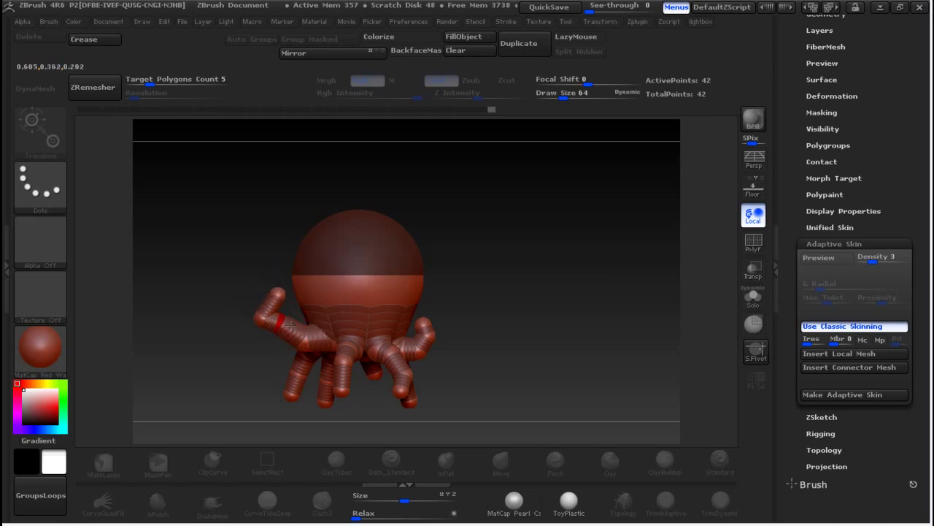
{"action": "mouse_move", "coordinate": [300, 332]}
{"action": "left_mouse_down"}
{"action": "mouse_move", "coordinate": [291, 330]}
{"action": "mouse_move", "coordinate": [298, 359]}
{"action": "mouse_move", "coordinate": [305, 339]}
{"action": "left_mouse_up"}
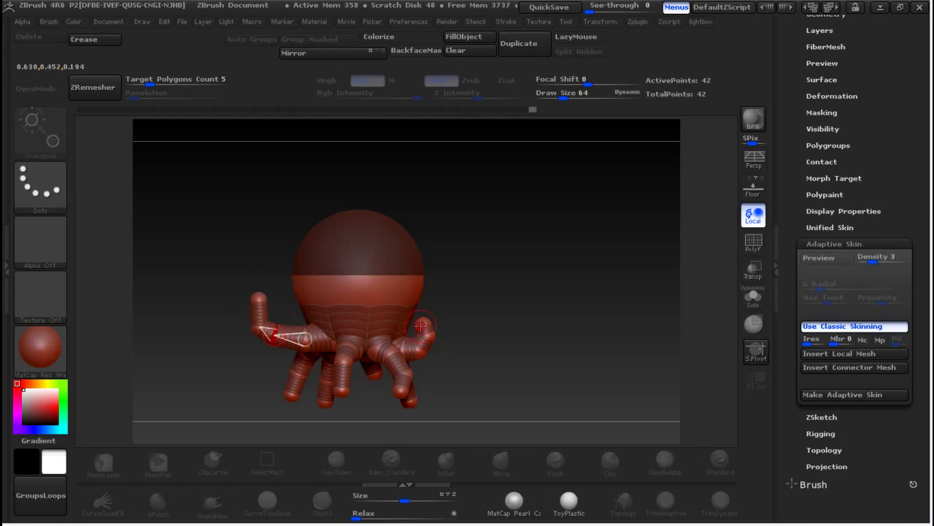
- Stretch the tentacle on the opposite side outward and angle its tip upward
{"action": "left_click_drag", "start_coordinate": [434, 335], "coordinate": [426, 254]}
{"action": "left_click", "coordinate": [407, 347]}
{"action": "left_click_drag", "start_coordinate": [410, 345], "coordinate": [429, 340]}
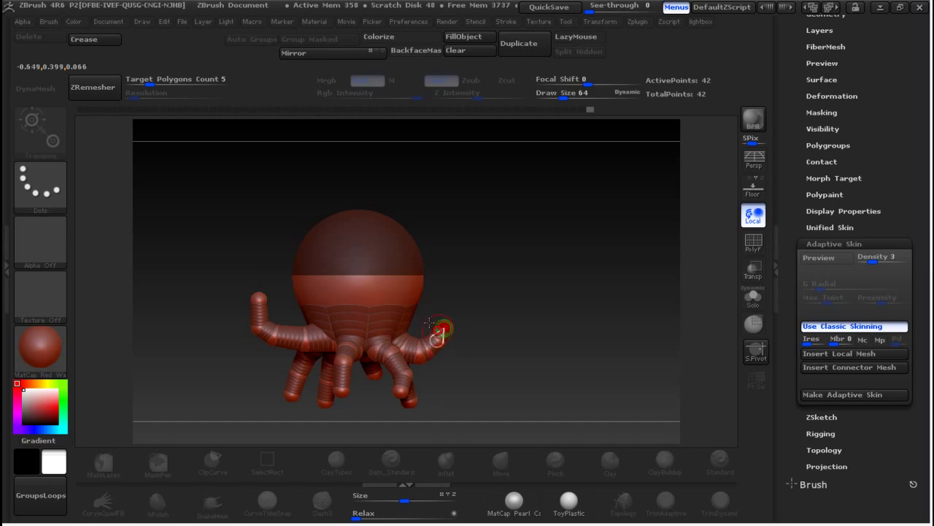
- Compare the reposed ZSpheres with their adaptive skin by repeatedly toggling the preview, ending on the ZSpheres
{"action": "left_click", "coordinate": [825, 258]}
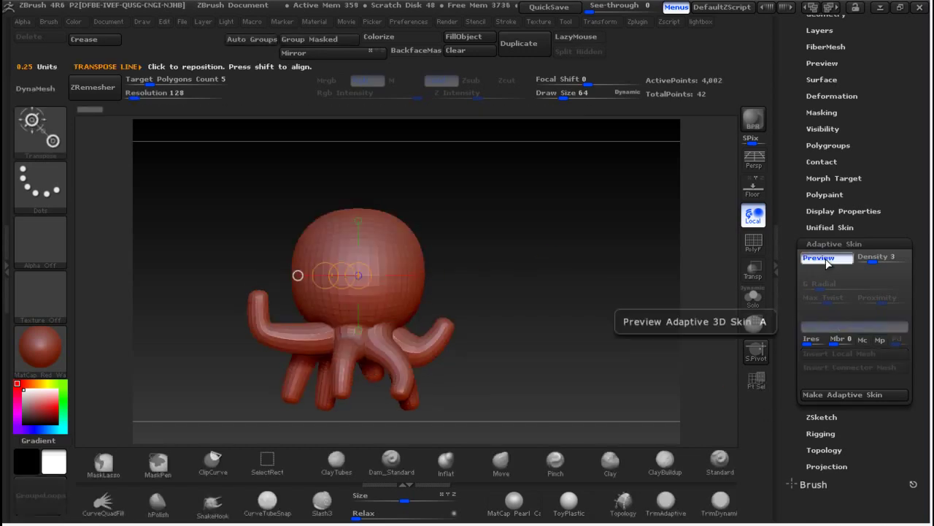
{"action": "left_click", "coordinate": [825, 259]}
{"action": "left_click", "coordinate": [826, 259]}
{"action": "left_click", "coordinate": [826, 261]}
{"action": "left_click", "coordinate": [826, 261]}
{"action": "left_click", "coordinate": [827, 260]}
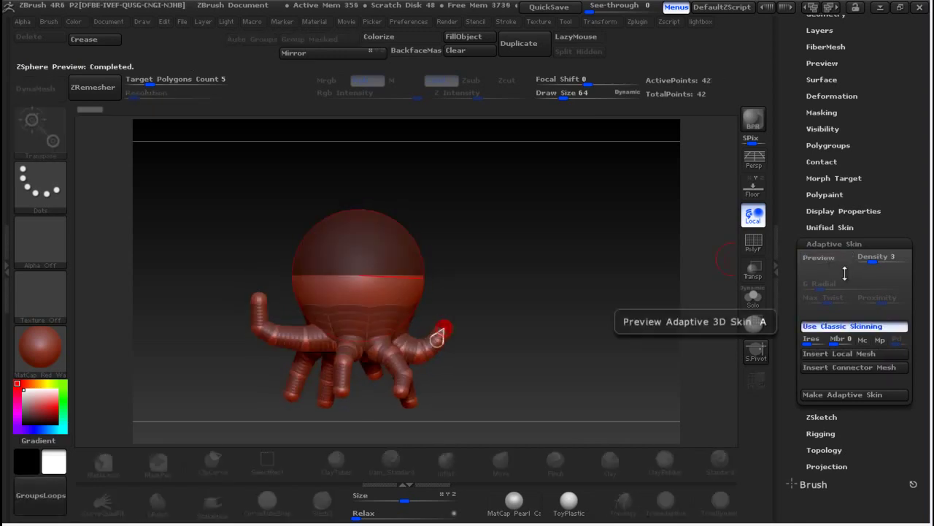
- Generate the adaptive skin mesh from the ZSpheres and switch to the resulting Skin_ZSphere_1 tool
{"action": "left_click", "coordinate": [828, 259]}
{"action": "left_click", "coordinate": [844, 394]}
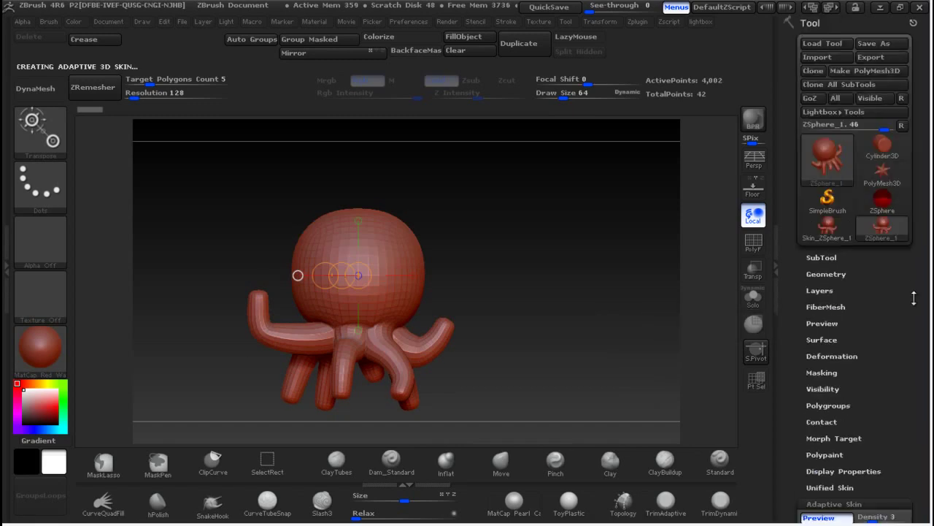
{"action": "left_click", "coordinate": [831, 232]}
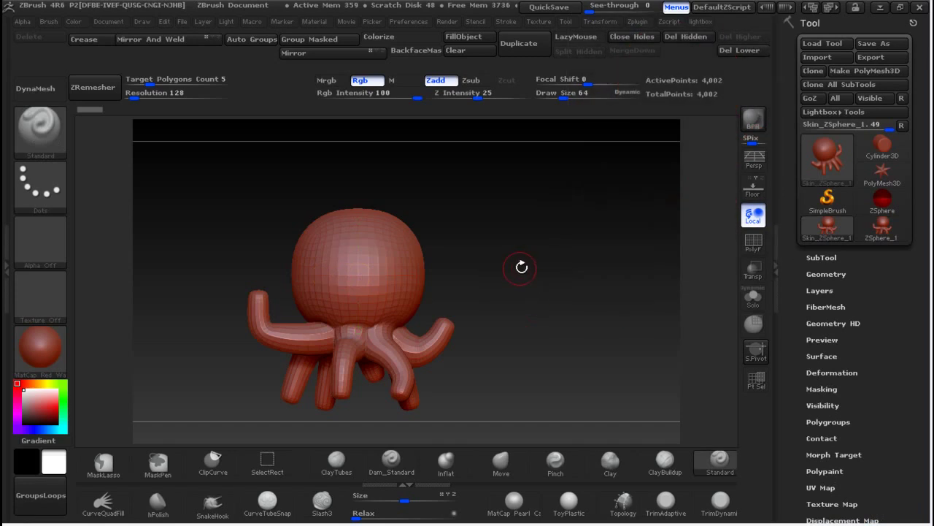
- Activate symmetry for the octopus skin mesh
{"action": "mouse_move", "coordinate": [520, 247]}
{"action": "left_mouse_down", "text": "alt"}
{"action": "mouse_move", "coordinate": [563, 317]}
{"action": "mouse_move", "coordinate": [559, 261]}
{"action": "mouse_move", "coordinate": [515, 199]}
{"action": "left_mouse_up", "text": "alt"}
{"action": "left_click", "coordinate": [600, 22]}
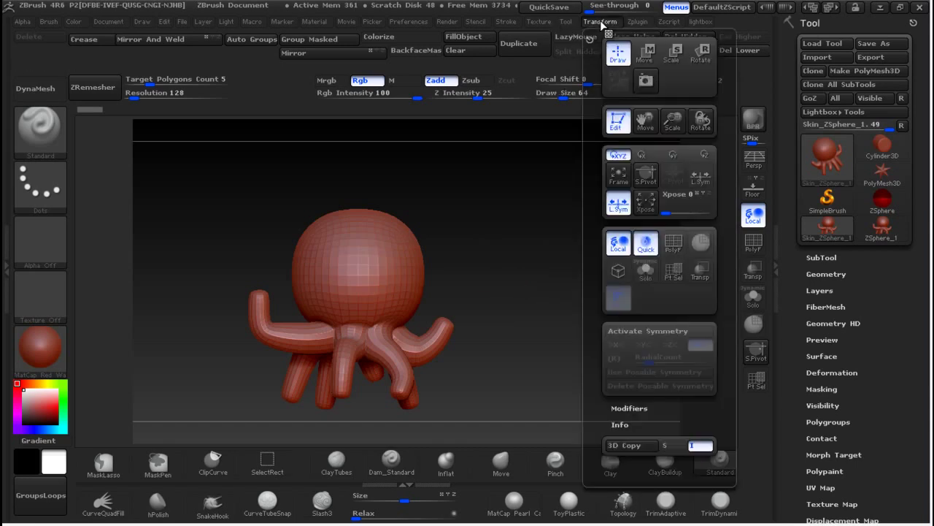
{"action": "left_click", "coordinate": [631, 329]}
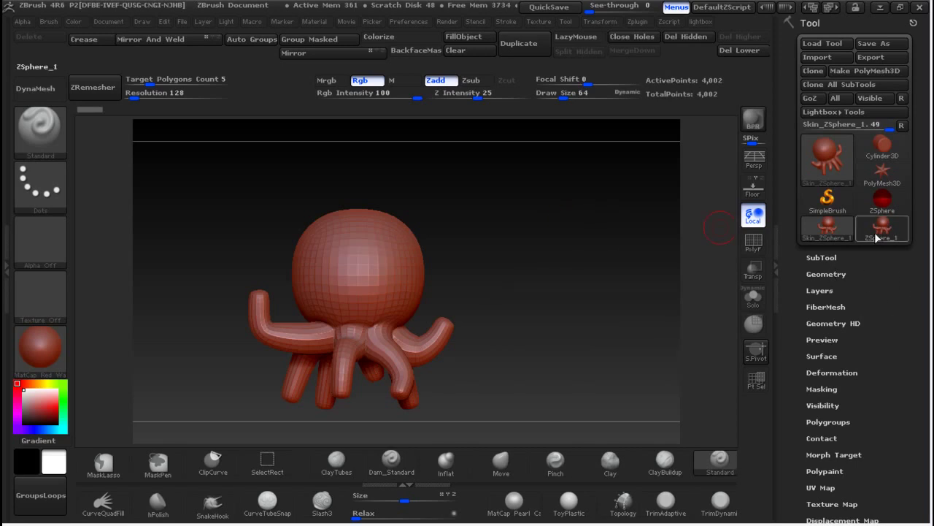
- Keep the mesh at subdivision level 3 and delete its lower subdivision levels
{"action": "left_click", "coordinate": [836, 273]}
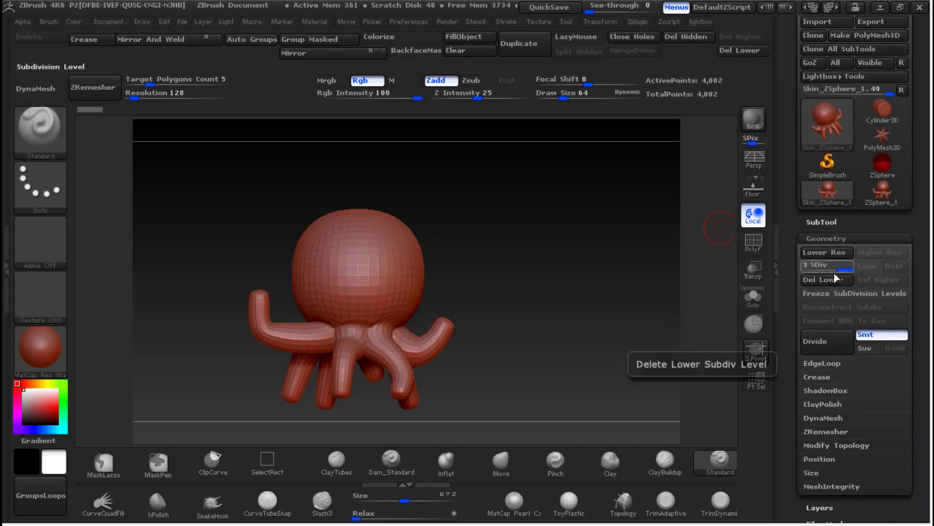
{"action": "mouse_move", "coordinate": [840, 270]}
{"action": "left_mouse_down"}
{"action": "mouse_move", "coordinate": [799, 267]}
{"action": "mouse_move", "coordinate": [847, 268]}
{"action": "left_mouse_up"}
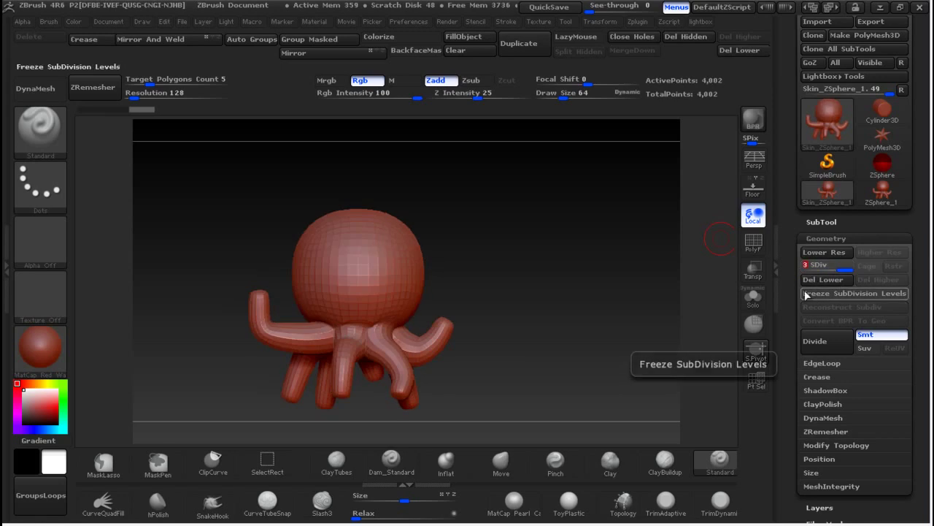
{"action": "left_click", "coordinate": [829, 280]}
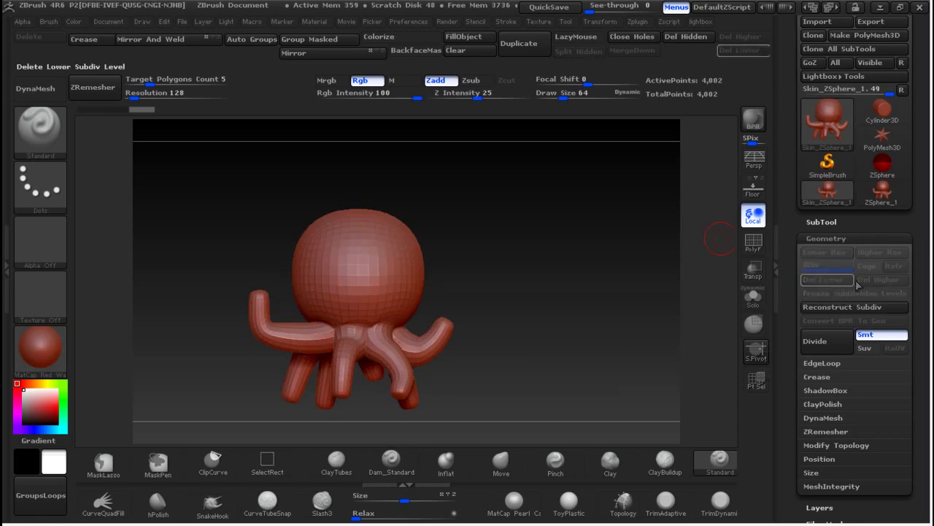
- Convert the octopus mesh to a DynaMesh with a resolution of 256
{"action": "left_click", "coordinate": [835, 418]}
{"action": "left_click_drag", "start_coordinate": [813, 454], "coordinate": [821, 463]}
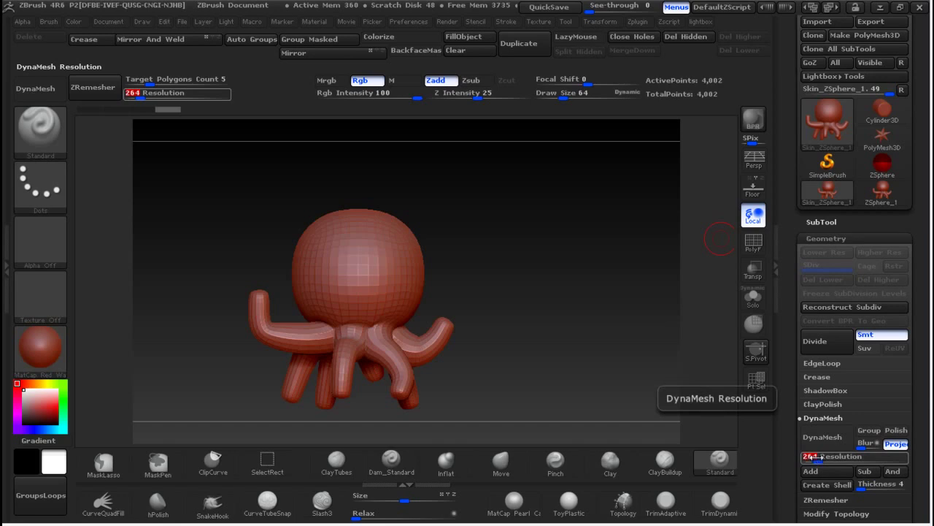
{"action": "left_click_drag", "start_coordinate": [814, 457], "coordinate": [821, 459]}
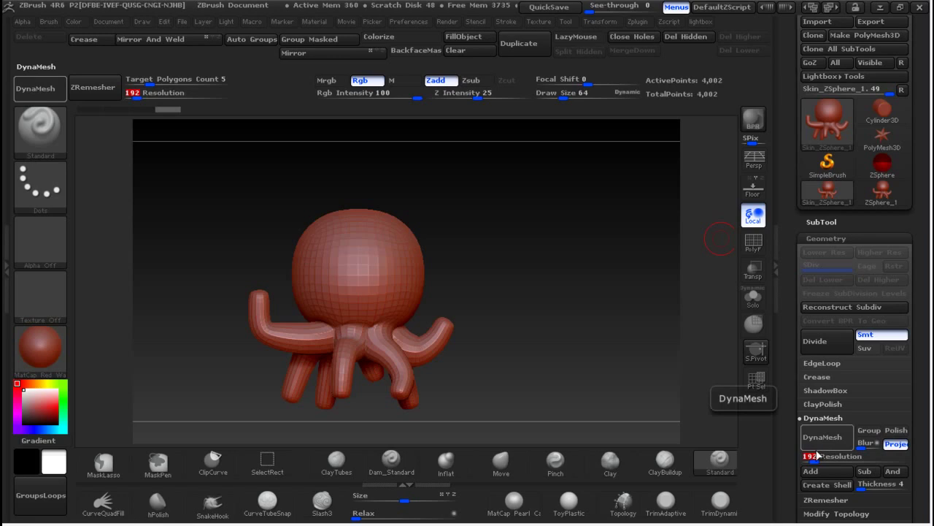
{"action": "type", "text": "256"}
{"action": "key", "text": "Return"}
{"action": "left_click", "coordinate": [816, 438]}
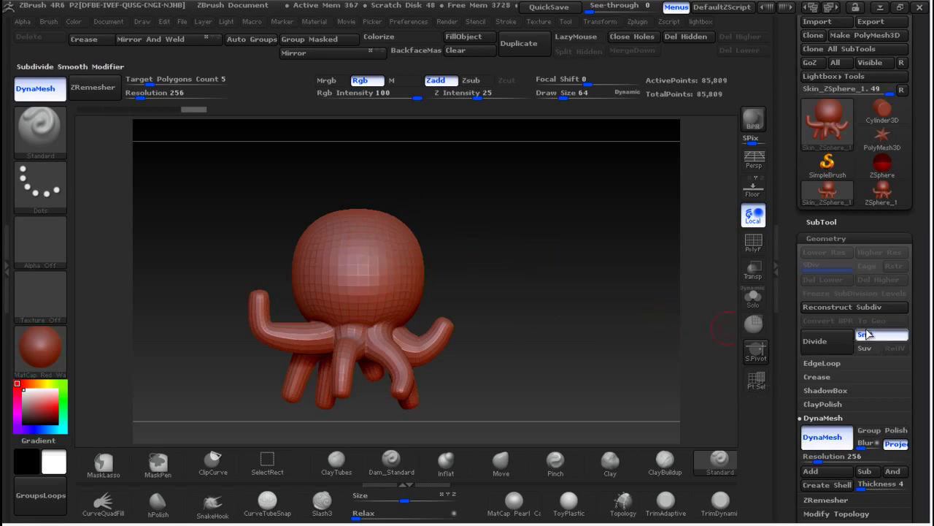
- Compare the mesh before and after DynaMesh by undoing it, inspecting the polyframe and restoring the DynaMesh from the undo history
{"action": "scroll", "coordinate": [918, 339], "scroll_direction": "down", "scroll_amount": 5}
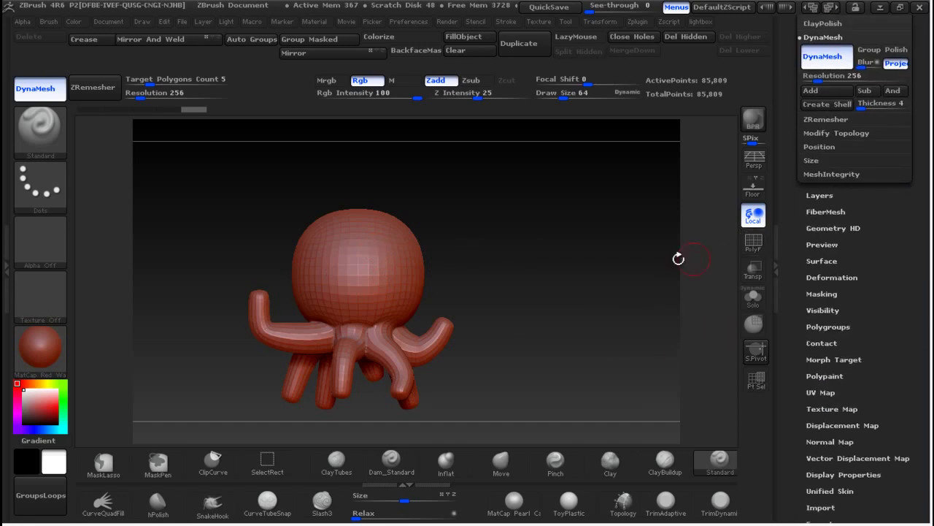
{"action": "key", "text": "ctrl+z"}
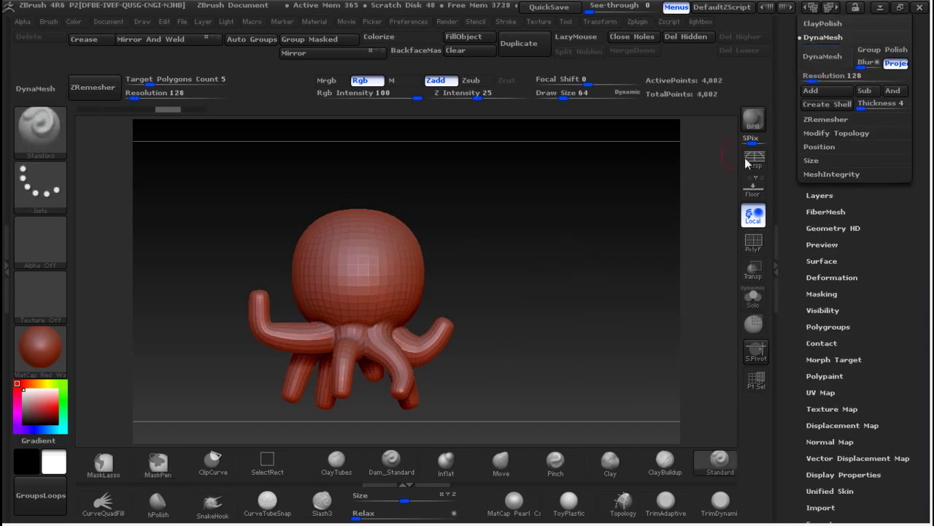
{"action": "left_click", "coordinate": [755, 244]}
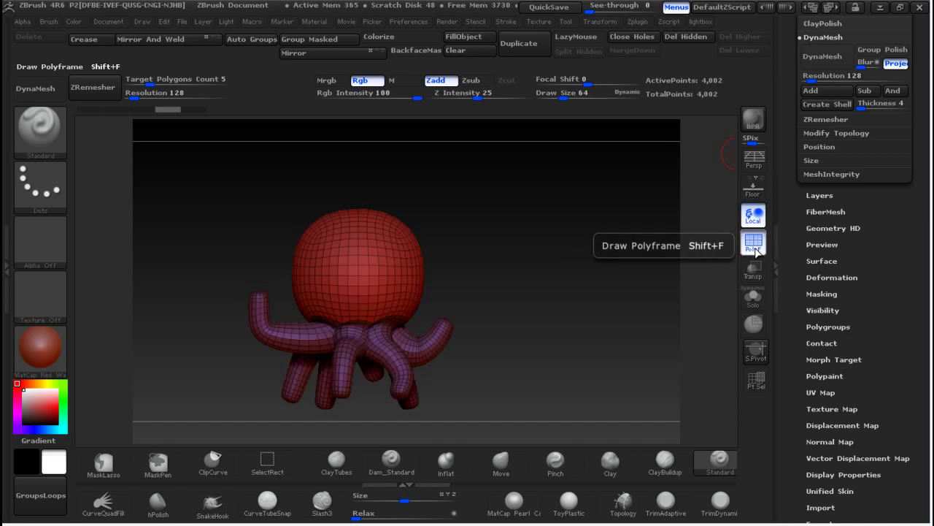
{"action": "left_click", "coordinate": [756, 250]}
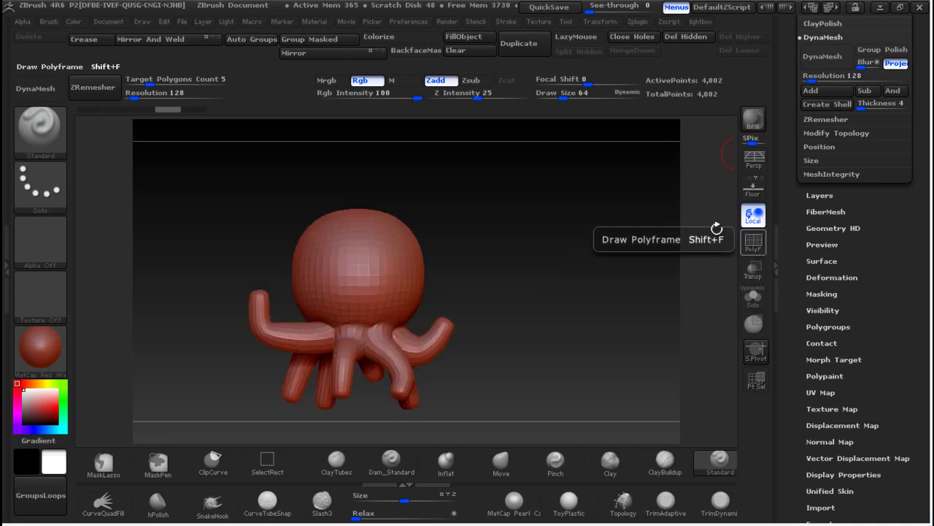
{"action": "left_click", "coordinate": [194, 109]}
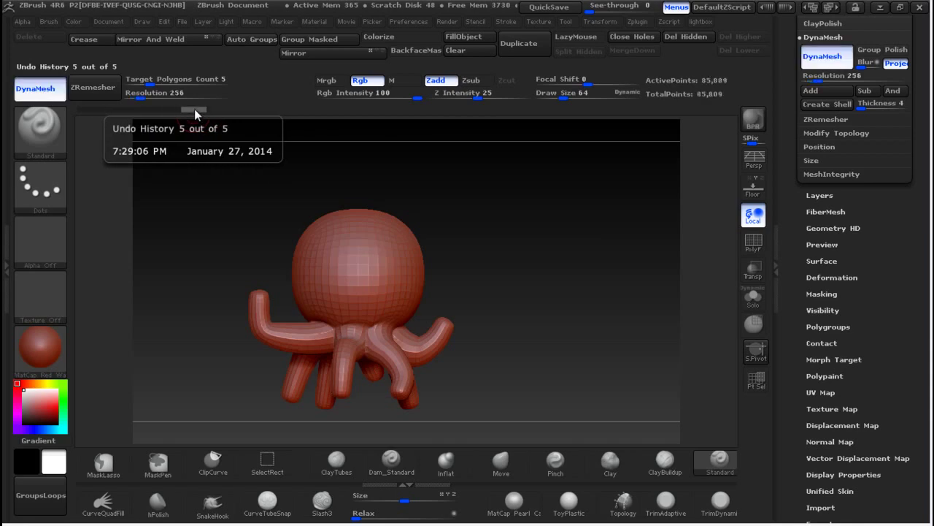
- Display the polyframe to examine the DynaMesh topology on the octopus's head up close, and hide it again
{"action": "left_click", "coordinate": [753, 247]}
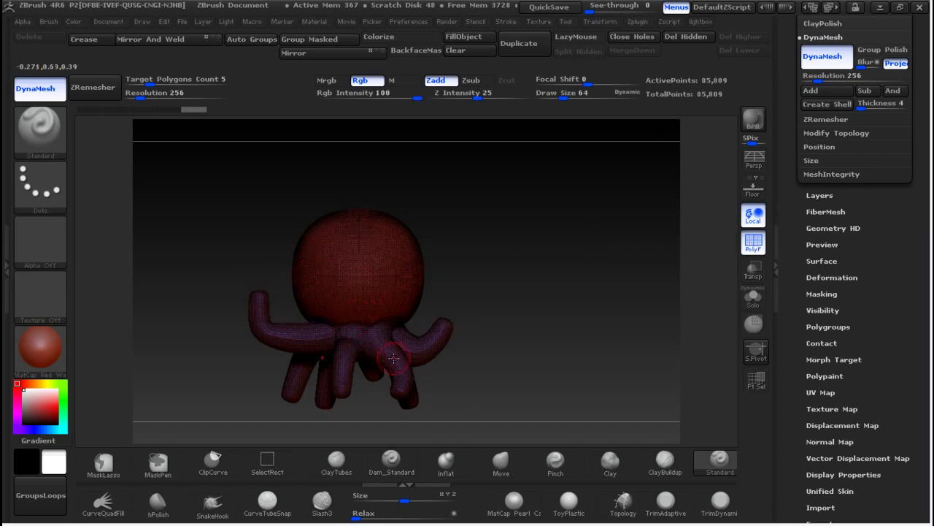
{"action": "right_click_drag", "start_coordinate": [449, 219], "coordinate": [541, 448], "text": "ctrl"}
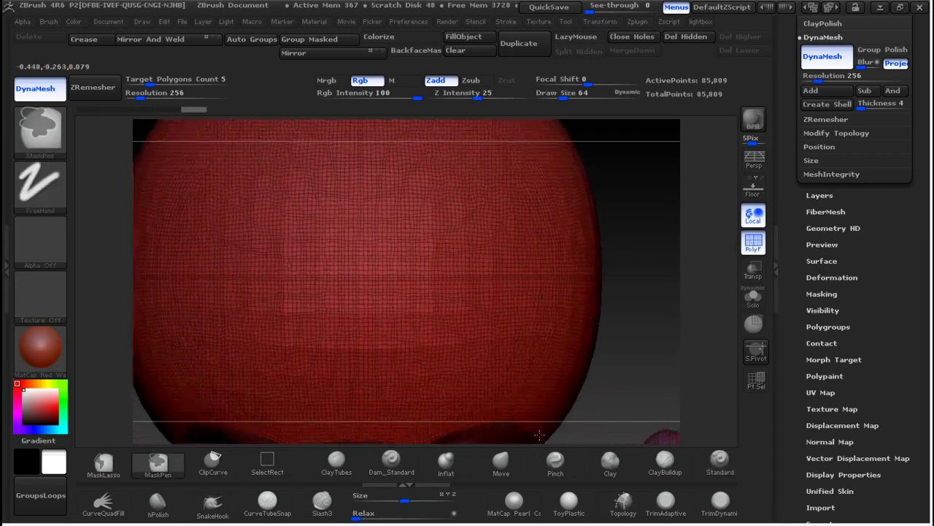
{"action": "right_click_drag", "start_coordinate": [650, 334], "coordinate": [570, 137], "text": "alt"}
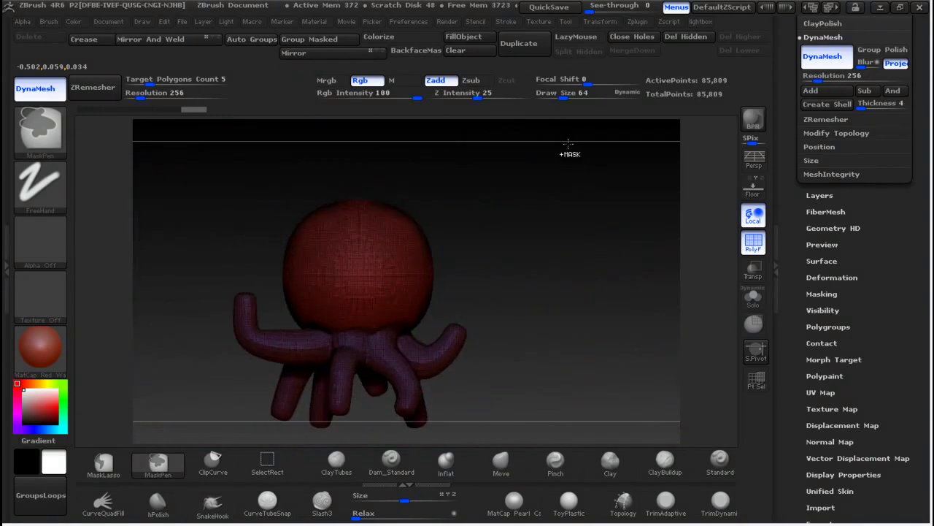
{"action": "left_click_drag", "start_coordinate": [903, 293], "coordinate": [903, 291]}
{"action": "left_click", "coordinate": [903, 292]}
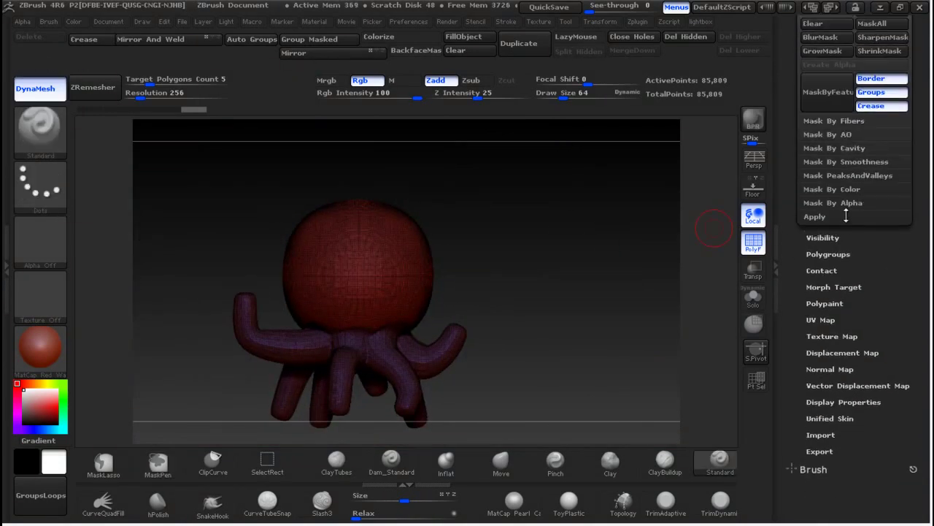
{"action": "left_click", "coordinate": [754, 247]}
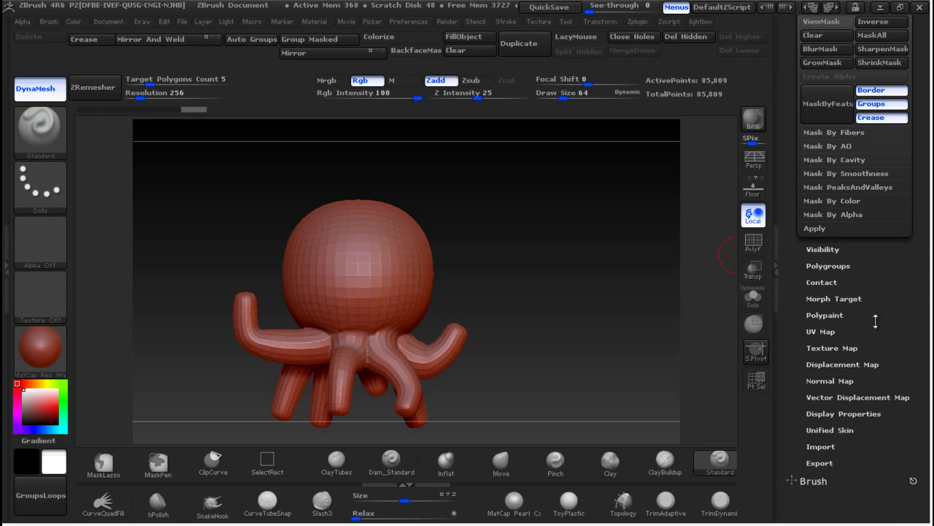
- Smooth the faceted surface of the whole octopus mesh with the Polish deformation
{"action": "scroll", "coordinate": [876, 323], "scroll_direction": "up", "scroll_amount": 5}
{"action": "left_click", "coordinate": [828, 232]}
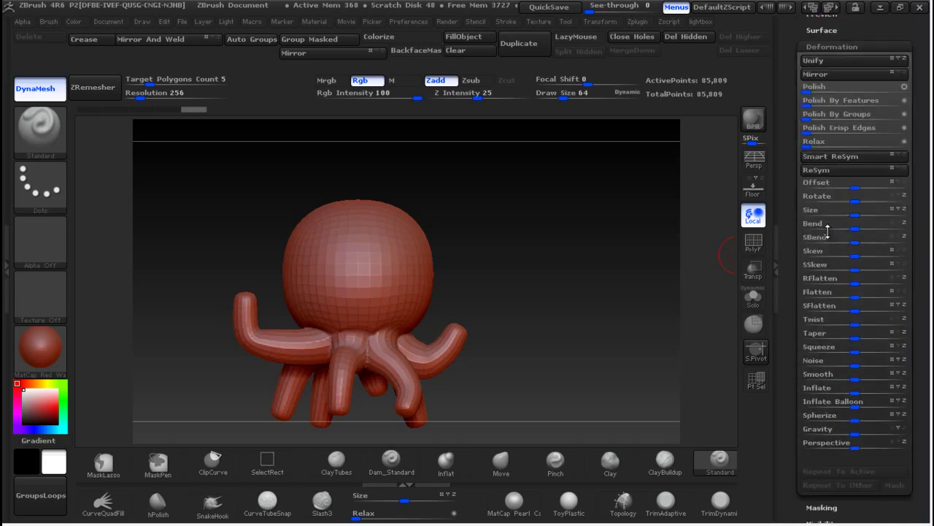
{"action": "left_click", "coordinate": [837, 87]}
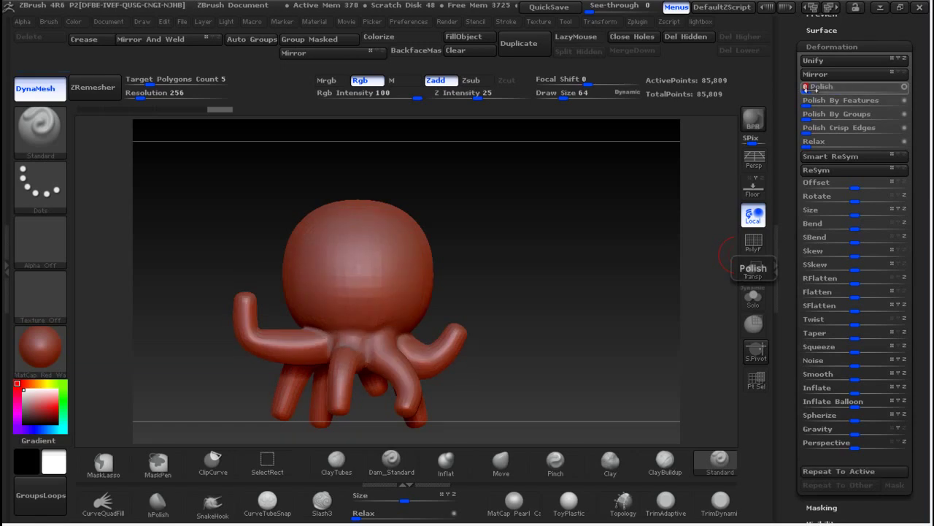
- Reshape the raised side tentacle with the Move brush at draw size 96, bending it outward and narrowing its tip
{"action": "mouse_move", "coordinate": [611, 188]}
{"action": "left_mouse_down"}
{"action": "mouse_move", "coordinate": [614, 280]}
{"action": "mouse_move", "coordinate": [480, 273]}
{"action": "mouse_move", "coordinate": [509, 230]}
{"action": "mouse_move", "coordinate": [532, 265]}
{"action": "mouse_move", "coordinate": [552, 271]}
{"action": "mouse_move", "coordinate": [636, 187]}
{"action": "left_mouse_up"}
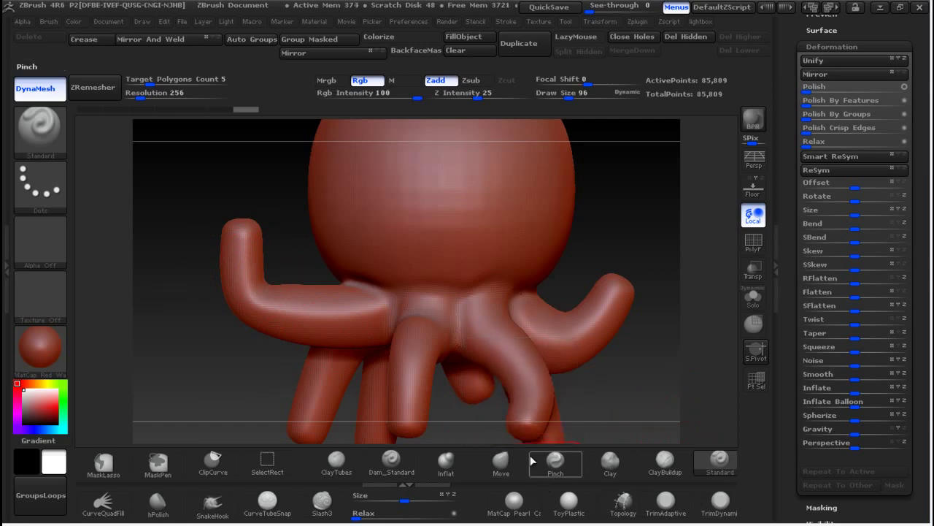
{"action": "left_click", "coordinate": [501, 467]}
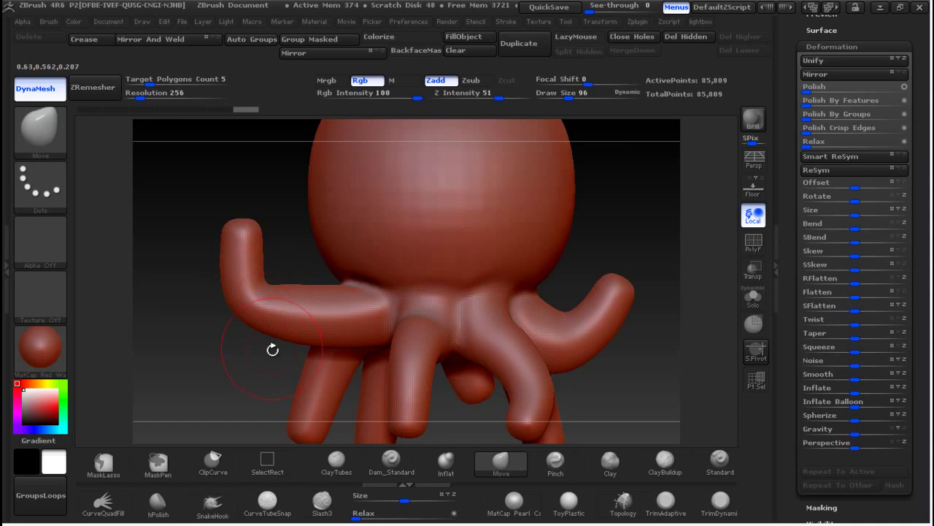
{"action": "left_click_drag", "start_coordinate": [272, 286], "coordinate": [256, 278]}
{"action": "mouse_move", "coordinate": [241, 225]}
{"action": "left_mouse_down"}
{"action": "mouse_move", "coordinate": [245, 240]}
{"action": "mouse_move", "coordinate": [219, 290]}
{"action": "mouse_move", "coordinate": [229, 288]}
{"action": "left_mouse_up"}
{"action": "left_click_drag", "start_coordinate": [241, 224], "coordinate": [232, 230]}
{"action": "mouse_move", "coordinate": [177, 253]}
{"action": "left_mouse_down"}
{"action": "mouse_move", "coordinate": [255, 275]}
{"action": "mouse_move", "coordinate": [296, 259]}
{"action": "left_mouse_up"}
{"action": "mouse_move", "coordinate": [252, 221]}
{"action": "left_mouse_down"}
{"action": "mouse_move", "coordinate": [244, 228]}
{"action": "mouse_move", "coordinate": [268, 221]}
{"action": "mouse_move", "coordinate": [253, 215]}
{"action": "left_mouse_up"}
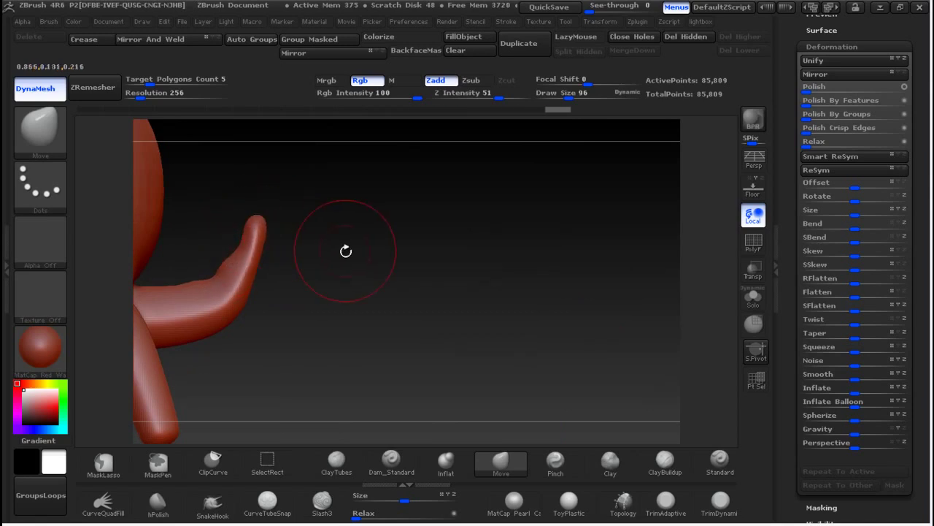
{"action": "left_click_drag", "start_coordinate": [345, 250], "coordinate": [189, 269]}
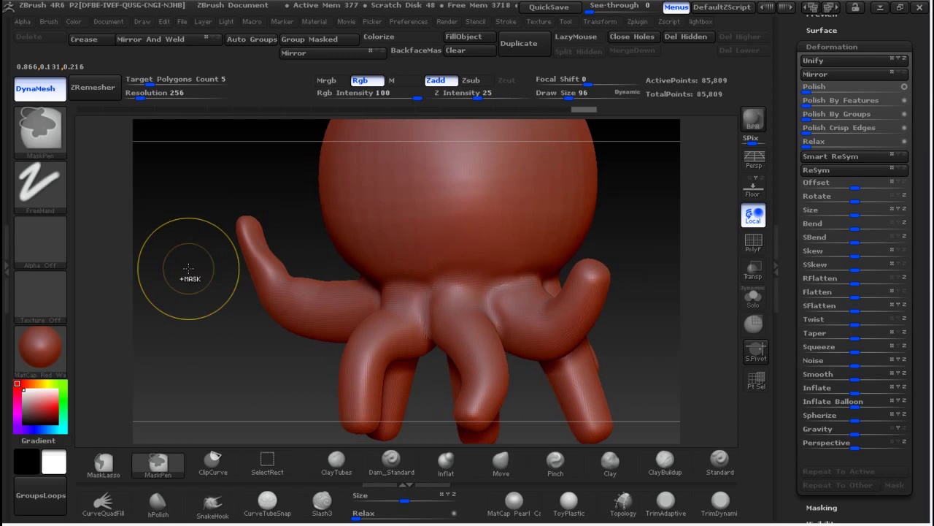
{"action": "left_click_drag", "start_coordinate": [210, 290], "coordinate": [481, 325]}
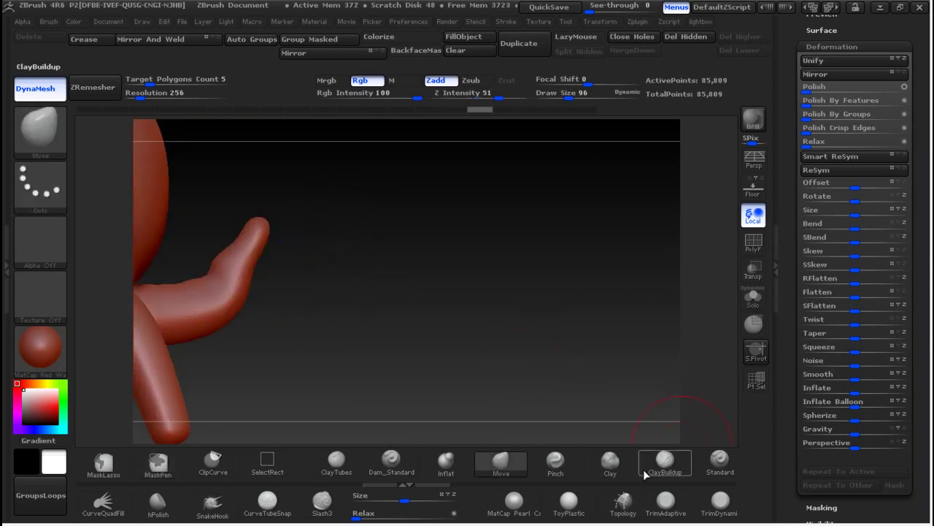
- Sharpen the tips of the tentacles all around the octopus with the Pinch brush
{"action": "left_click", "coordinate": [555, 460]}
{"action": "left_click_drag", "start_coordinate": [272, 208], "coordinate": [259, 248]}
{"action": "mouse_move", "coordinate": [292, 193]}
{"action": "left_mouse_down"}
{"action": "mouse_move", "coordinate": [251, 272]}
{"action": "mouse_move", "coordinate": [286, 274]}
{"action": "mouse_move", "coordinate": [265, 190]}
{"action": "left_mouse_up"}
{"action": "mouse_move", "coordinate": [659, 223]}
{"action": "left_mouse_down"}
{"action": "mouse_move", "coordinate": [488, 166]}
{"action": "mouse_move", "coordinate": [507, 240]}
{"action": "left_mouse_up"}
{"action": "mouse_move", "coordinate": [494, 192]}
{"action": "left_mouse_down"}
{"action": "mouse_move", "coordinate": [523, 298]}
{"action": "mouse_move", "coordinate": [198, 420]}
{"action": "left_mouse_up"}
{"action": "left_click_drag", "start_coordinate": [289, 398], "coordinate": [297, 358]}
{"action": "mouse_move", "coordinate": [233, 385]}
{"action": "left_mouse_down"}
{"action": "mouse_move", "coordinate": [312, 395]}
{"action": "mouse_move", "coordinate": [343, 373]}
{"action": "mouse_move", "coordinate": [340, 386]}
{"action": "left_mouse_up"}
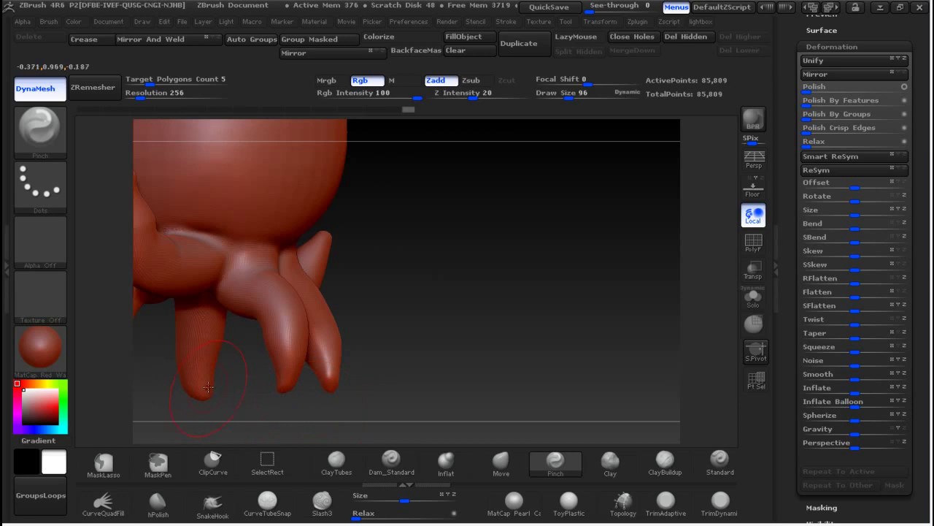
{"action": "left_click_drag", "start_coordinate": [143, 384], "coordinate": [387, 380]}
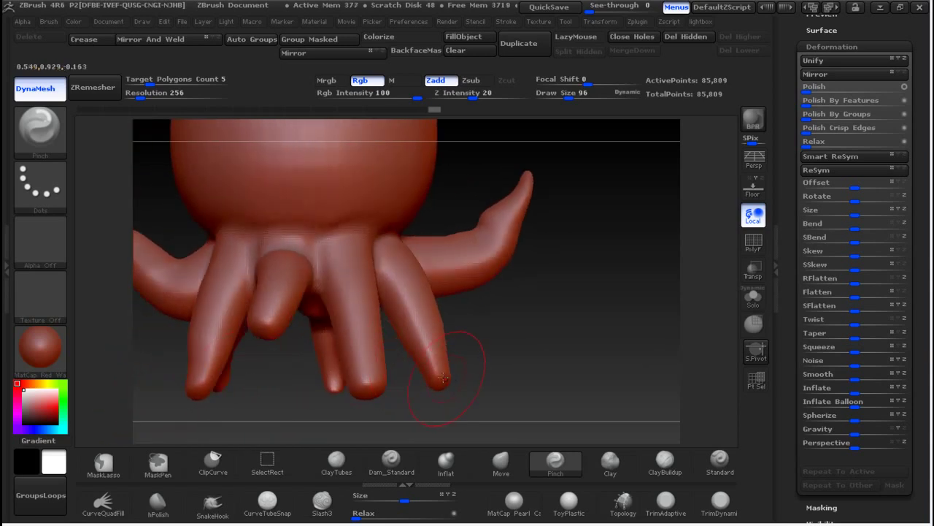
{"action": "left_click_drag", "start_coordinate": [309, 378], "coordinate": [542, 346]}
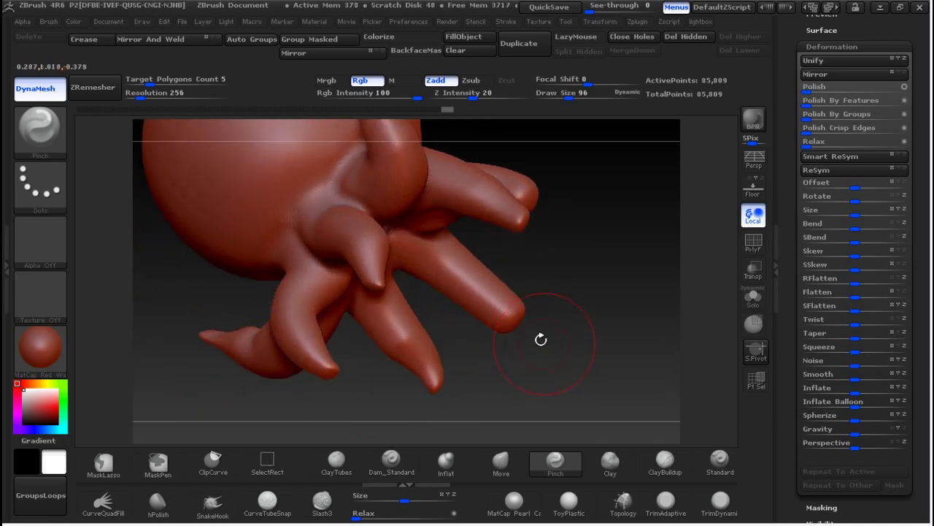
{"action": "mouse_move", "coordinate": [559, 259]}
{"action": "left_mouse_down"}
{"action": "mouse_move", "coordinate": [448, 319]}
{"action": "mouse_move", "coordinate": [522, 360]}
{"action": "mouse_move", "coordinate": [591, 194]}
{"action": "mouse_move", "coordinate": [563, 240]}
{"action": "left_mouse_up"}
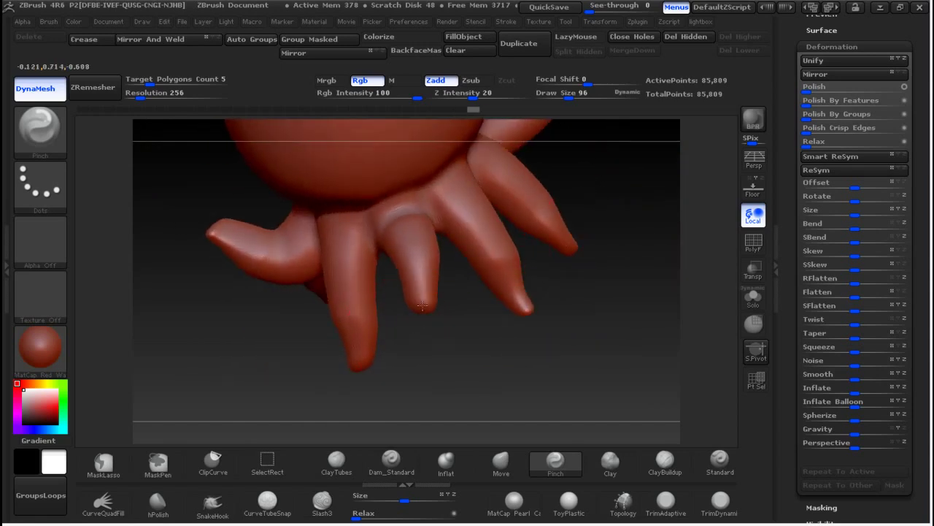
{"action": "mouse_move", "coordinate": [416, 338]}
{"action": "left_mouse_down"}
{"action": "mouse_move", "coordinate": [454, 328]}
{"action": "mouse_move", "coordinate": [405, 357]}
{"action": "mouse_move", "coordinate": [572, 302]}
{"action": "mouse_move", "coordinate": [605, 313]}
{"action": "mouse_move", "coordinate": [576, 224]}
{"action": "mouse_move", "coordinate": [559, 219]}
{"action": "mouse_move", "coordinate": [588, 246]}
{"action": "mouse_move", "coordinate": [563, 265]}
{"action": "left_mouse_up"}
{"action": "left_click_drag", "start_coordinate": [592, 197], "coordinate": [614, 264], "text": "alt"}
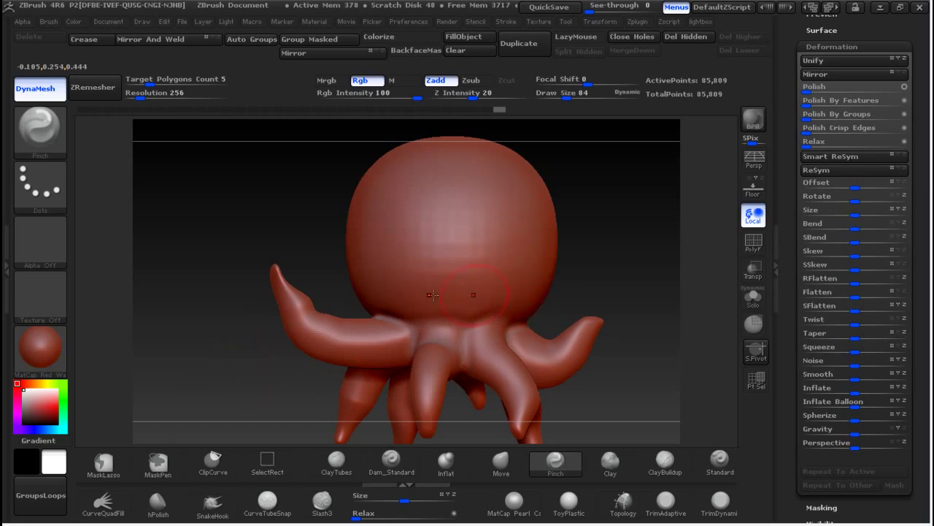
- Set up the Standard brush for stamping suckers with Alpha 17, the DragDot stroke, focal shift -72 and draw size 43
{"action": "left_click", "coordinate": [719, 468]}
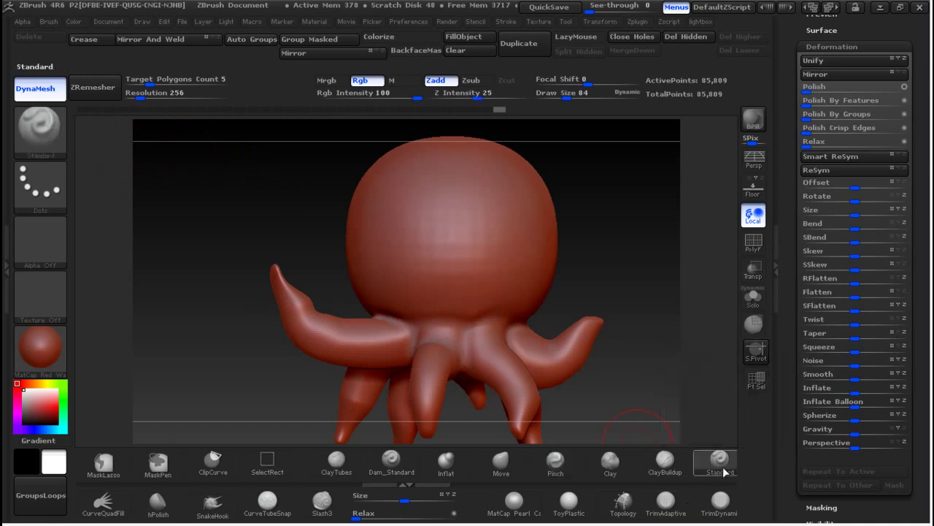
{"action": "left_click", "coordinate": [51, 191]}
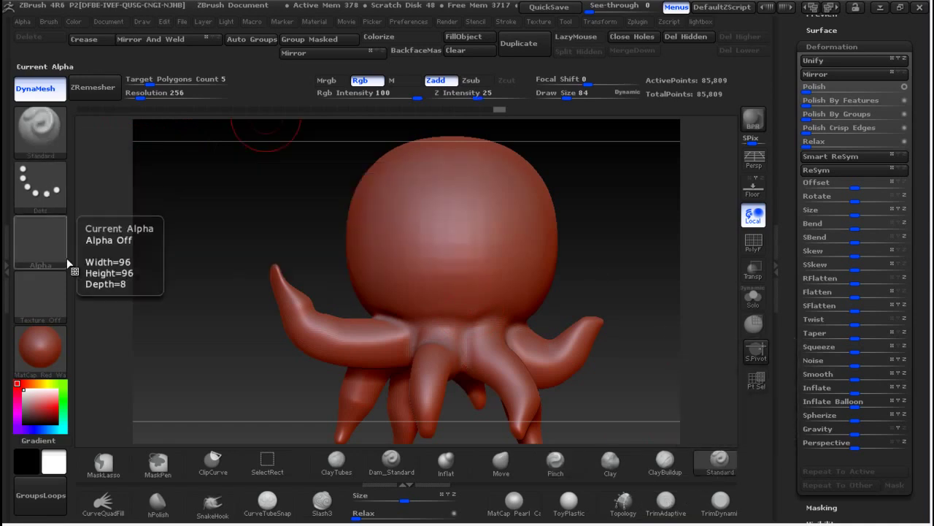
{"action": "left_click", "coordinate": [51, 248]}
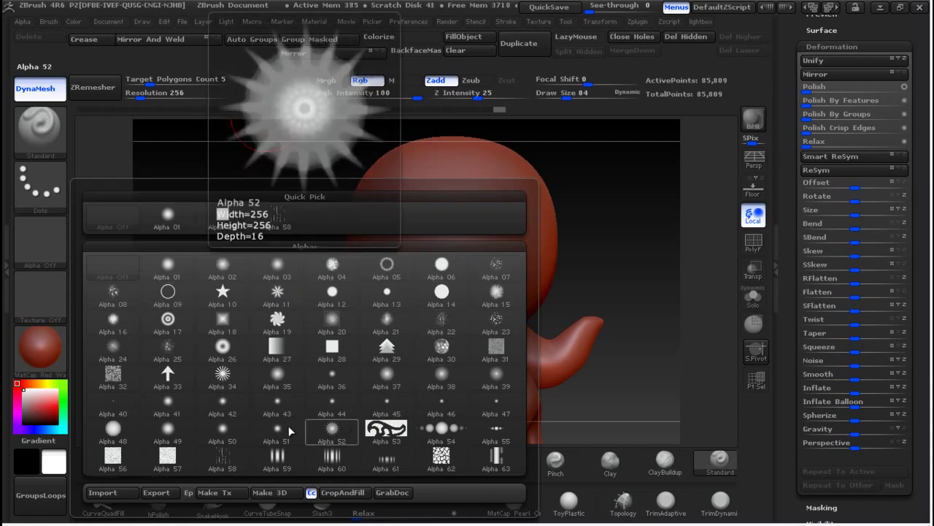
{"action": "left_click", "coordinate": [175, 328]}
{"action": "left_click", "coordinate": [51, 183]}
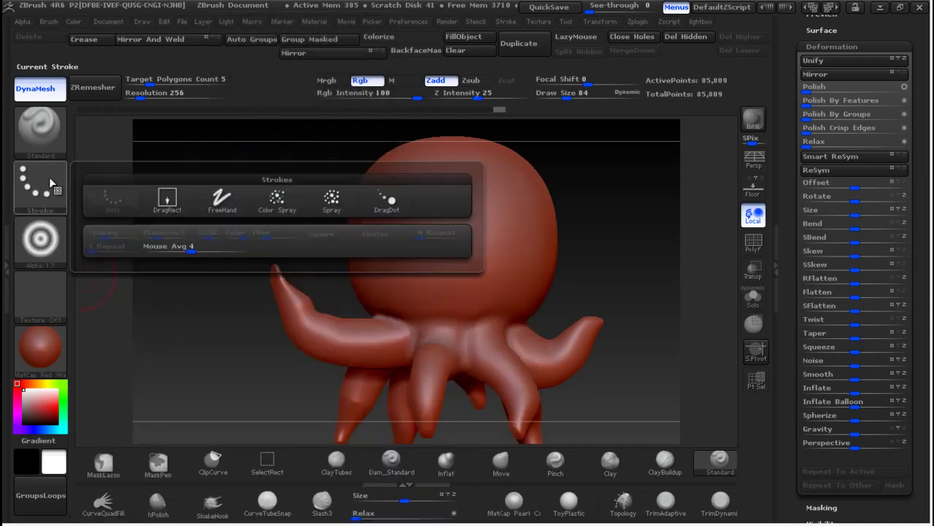
{"action": "left_click", "coordinate": [401, 203]}
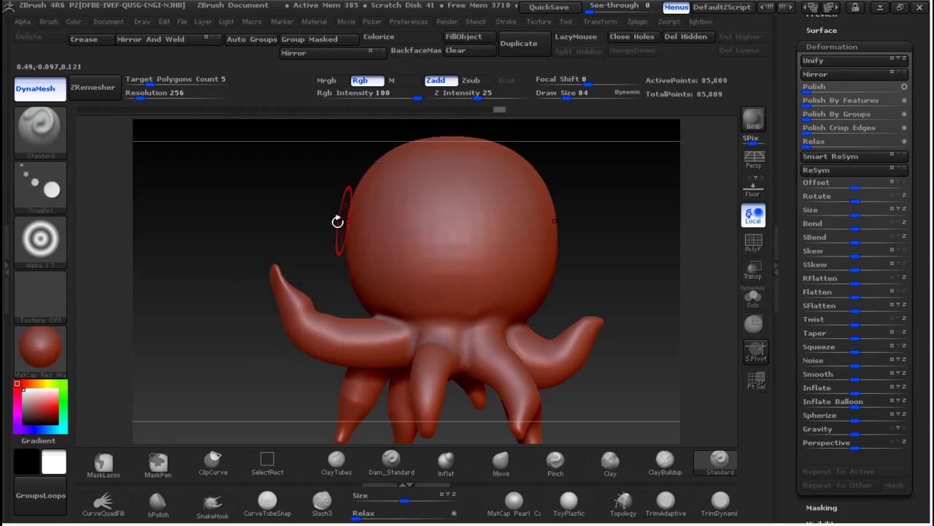
{"action": "mouse_move", "coordinate": [588, 85]}
{"action": "left_mouse_down"}
{"action": "mouse_move", "coordinate": [538, 84]}
{"action": "mouse_move", "coordinate": [551, 85]}
{"action": "left_mouse_up"}
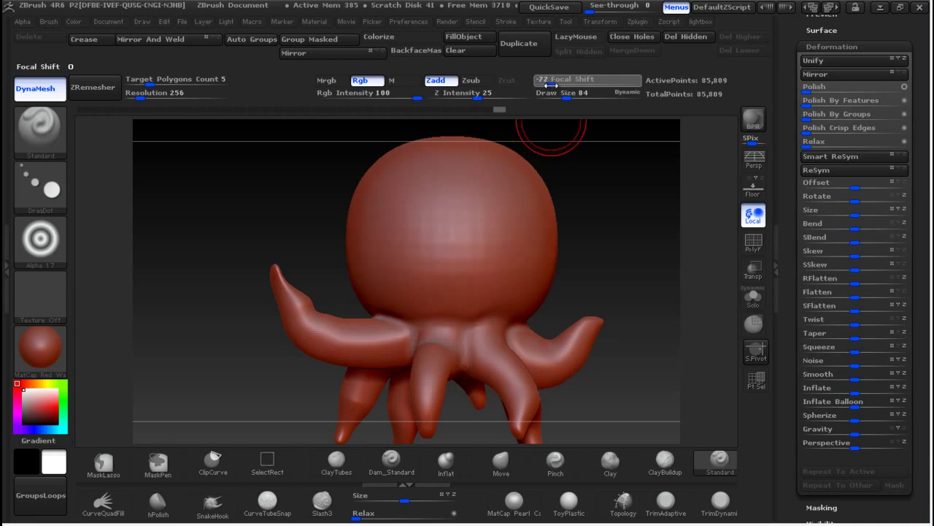
{"action": "left_click_drag", "start_coordinate": [559, 99], "coordinate": [558, 99]}
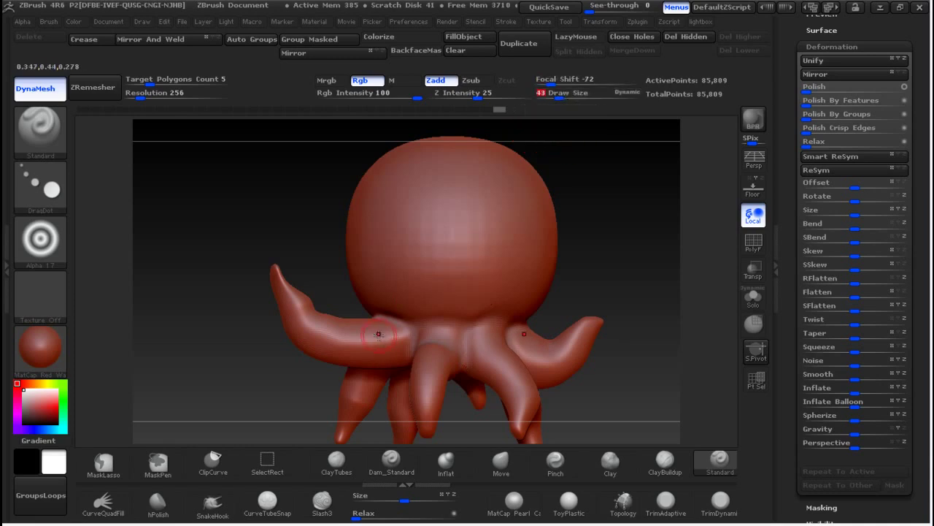
- Turn off DynaMesh for the octopus mesh in its geometry settings
{"action": "left_click_drag", "start_coordinate": [256, 345], "coordinate": [439, 307]}
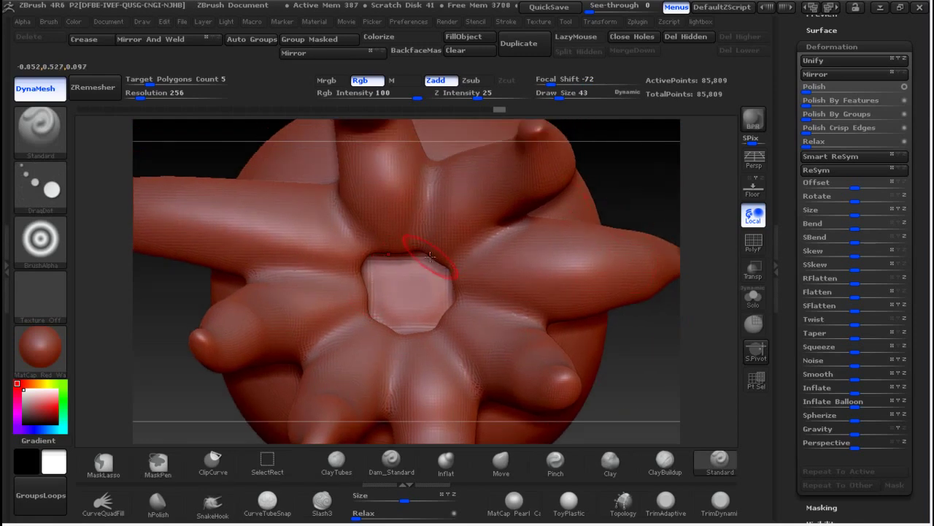
{"action": "left_click", "coordinate": [843, 46]}
{"action": "left_click_drag", "start_coordinate": [882, 59], "coordinate": [905, 152]}
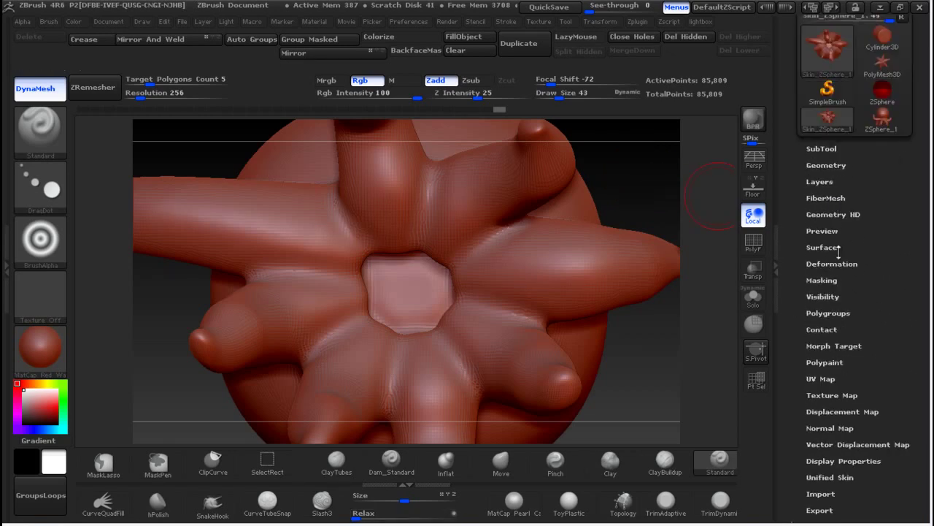
{"action": "left_click", "coordinate": [834, 166]}
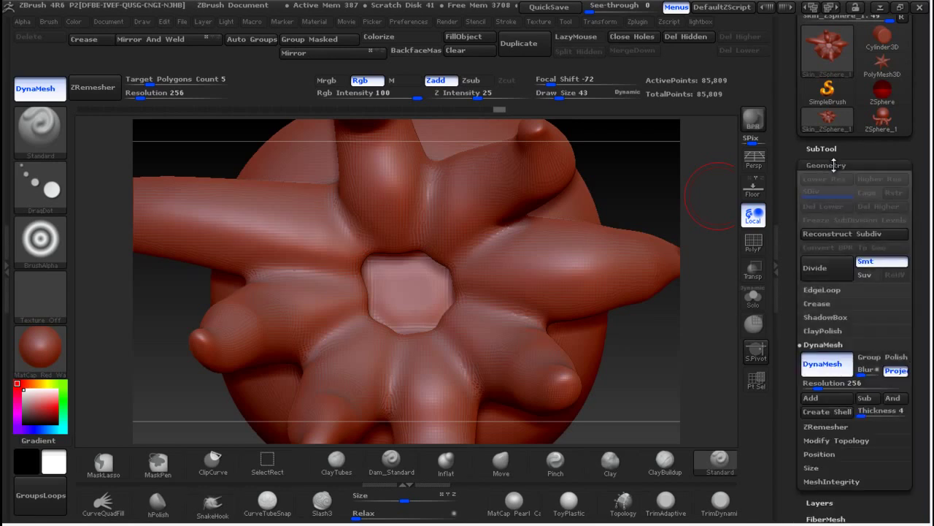
{"action": "left_click", "coordinate": [836, 364]}
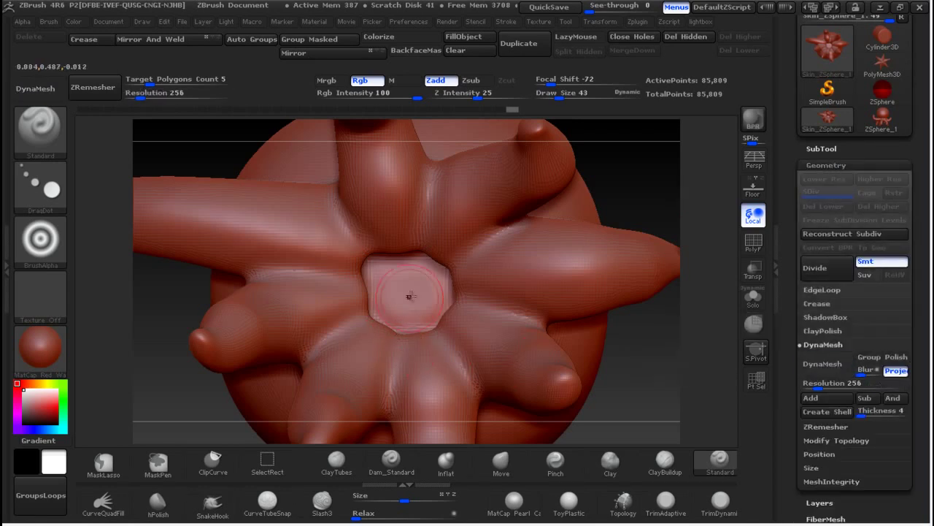
- Smooth the rim and centre of the octopus's underside where the tentacles meet
{"action": "left_click_drag", "start_coordinate": [420, 272], "coordinate": [381, 272]}
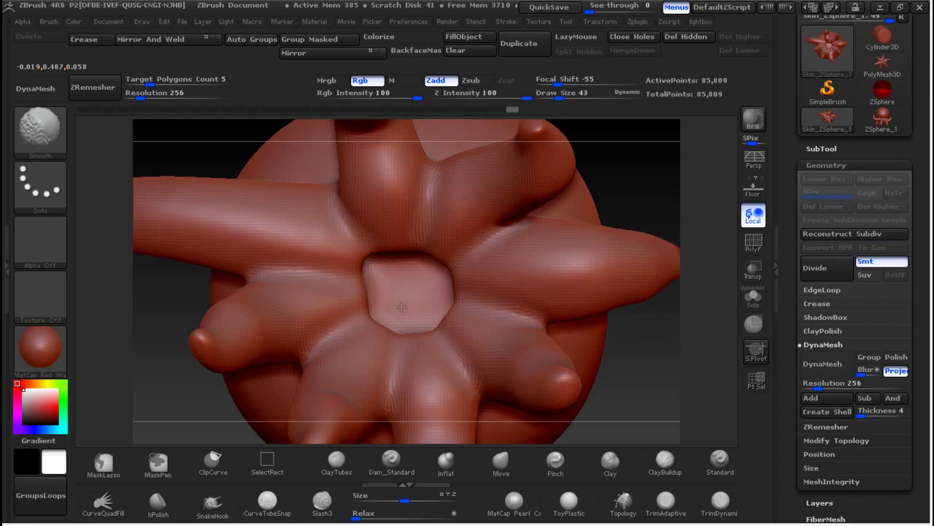
{"action": "mouse_move", "coordinate": [625, 192]}
{"action": "left_mouse_down"}
{"action": "mouse_move", "coordinate": [607, 233]}
{"action": "mouse_move", "coordinate": [467, 255]}
{"action": "left_mouse_up"}
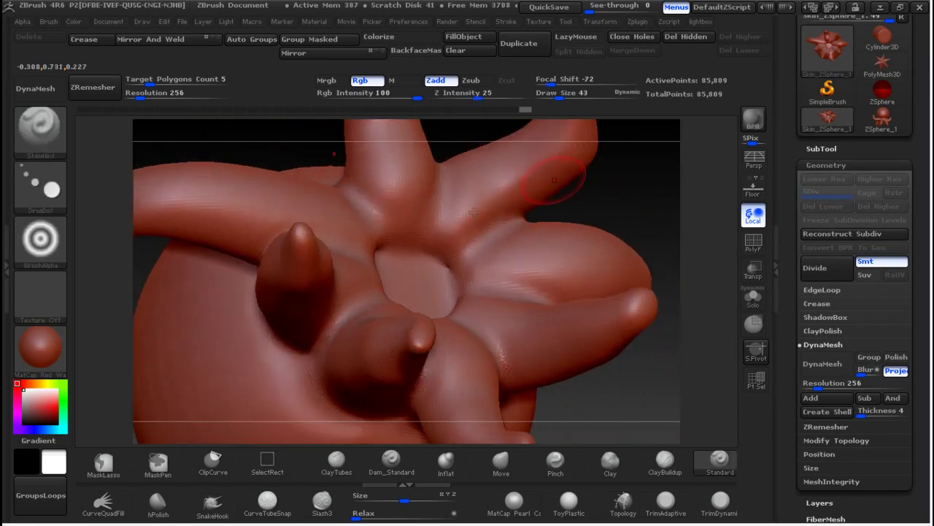
{"action": "key", "text": "shift"}
{"action": "left_click_drag", "start_coordinate": [570, 200], "coordinate": [365, 295]}
{"action": "key", "text": "shift"}
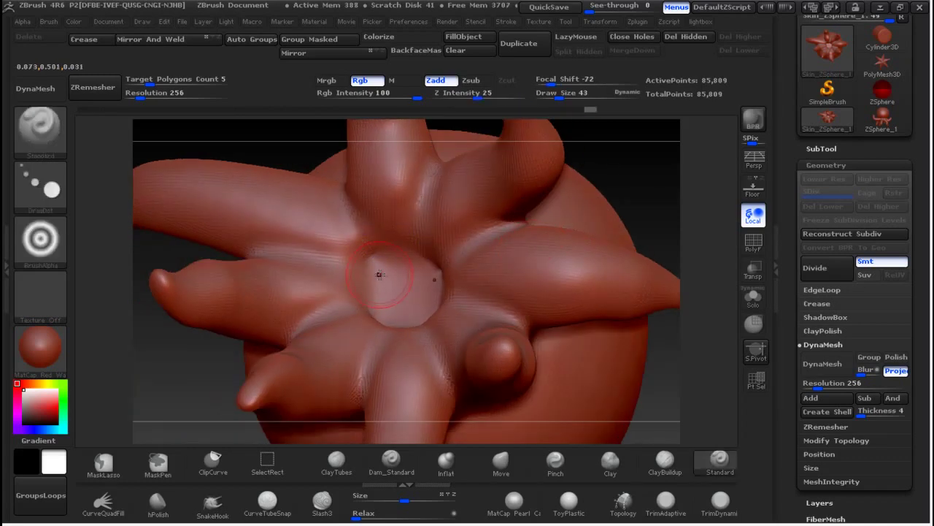
{"action": "left_click_drag", "start_coordinate": [375, 250], "coordinate": [414, 249], "text": "shift"}
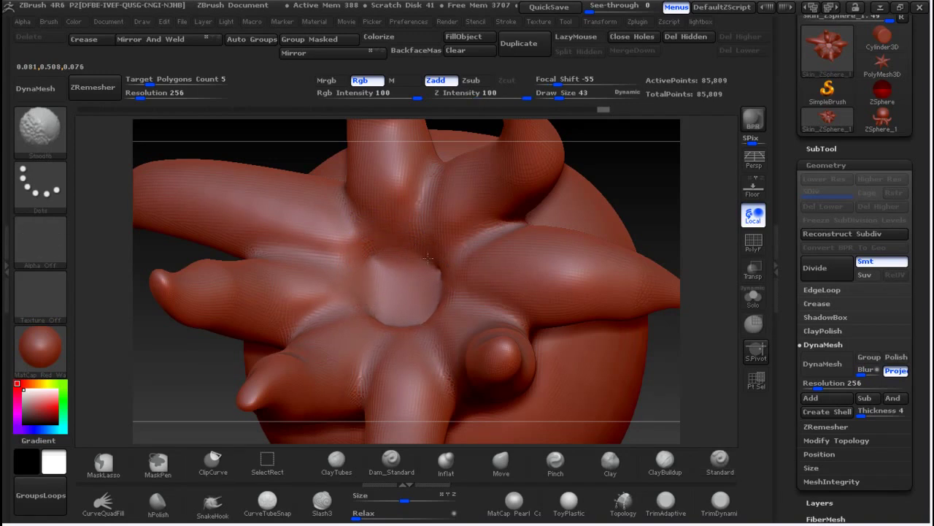
{"action": "key", "text": "shift"}
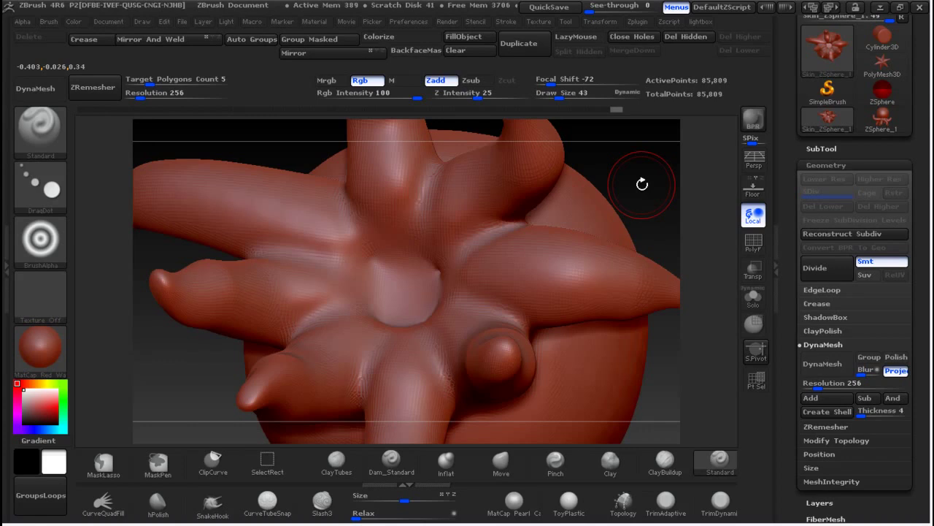
- Subdivide the octopus mesh once, compare it with the lower subdivision level and return to level 2
{"action": "key", "text": "ctrl+d"}
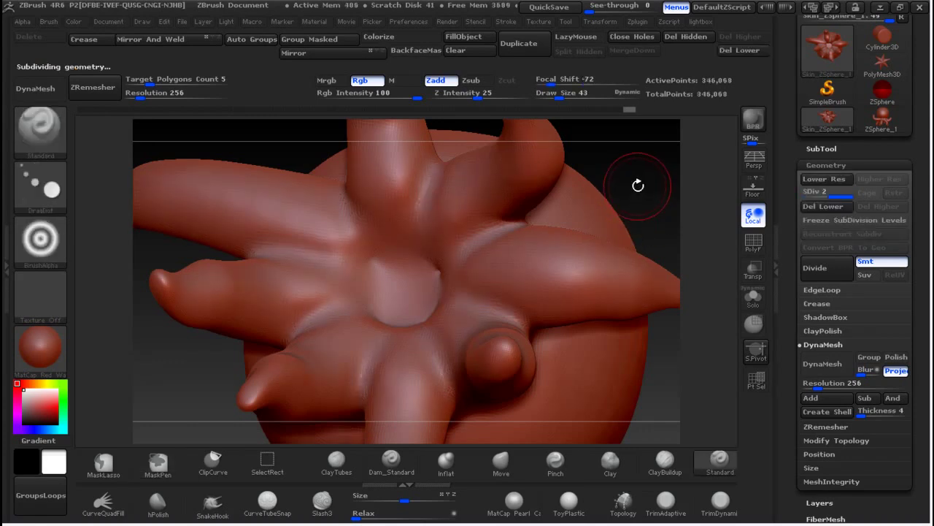
{"action": "left_click_drag", "start_coordinate": [825, 196], "coordinate": [818, 197]}
{"action": "left_click", "coordinate": [844, 199]}
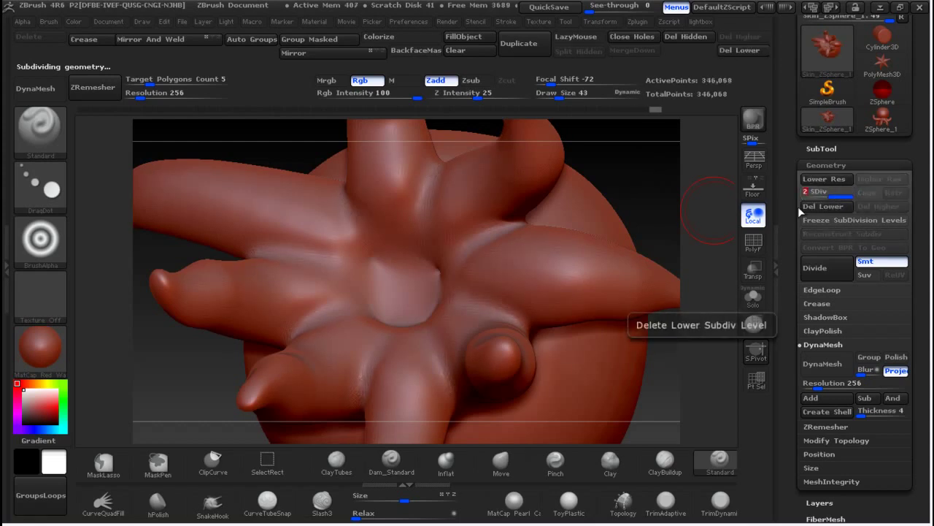
- Try test sucker stamps on a tentacle's underside, raising the Z intensity up to 63, and undo the last one
{"action": "left_click_drag", "start_coordinate": [617, 177], "coordinate": [577, 219]}
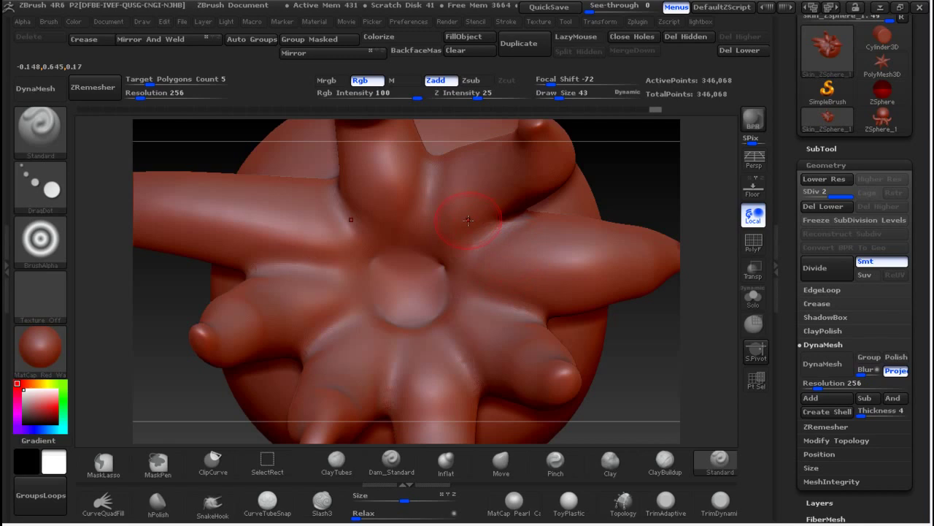
{"action": "left_click_drag", "start_coordinate": [498, 263], "coordinate": [520, 257]}
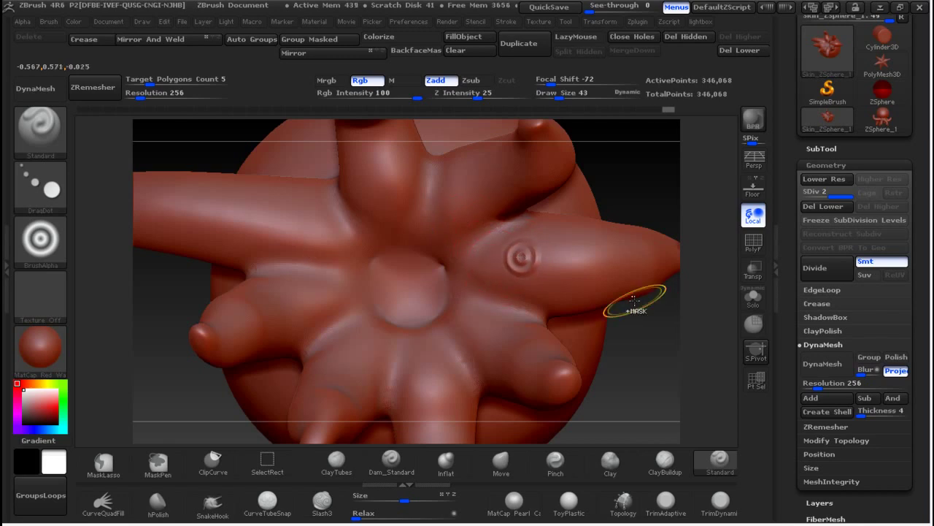
{"action": "left_click_drag", "start_coordinate": [521, 257], "coordinate": [540, 255], "text": "shift"}
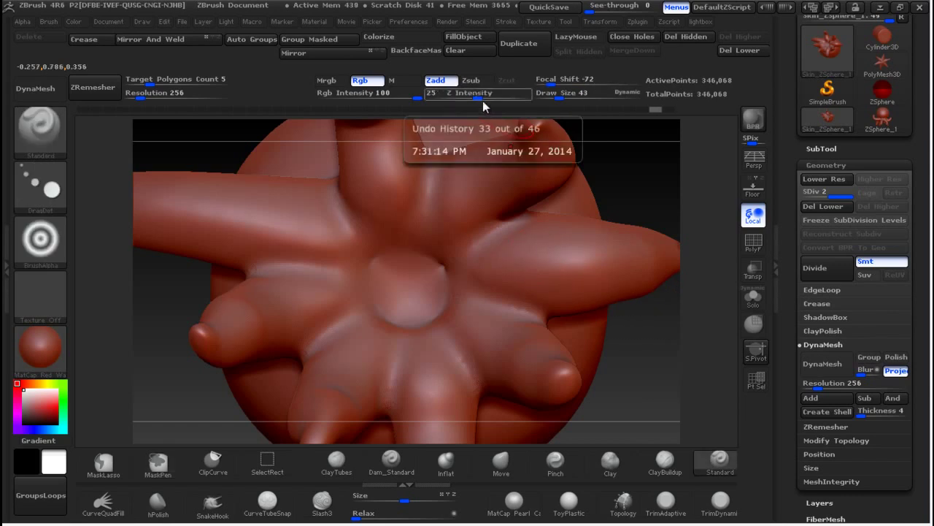
{"action": "left_click_drag", "start_coordinate": [477, 97], "coordinate": [482, 97]}
{"action": "left_click_drag", "start_coordinate": [508, 264], "coordinate": [491, 241]}
{"action": "left_click_drag", "start_coordinate": [482, 97], "coordinate": [507, 97]}
{"action": "left_click_drag", "start_coordinate": [514, 286], "coordinate": [511, 262]}
{"action": "left_click_drag", "start_coordinate": [598, 190], "coordinate": [661, 190]}
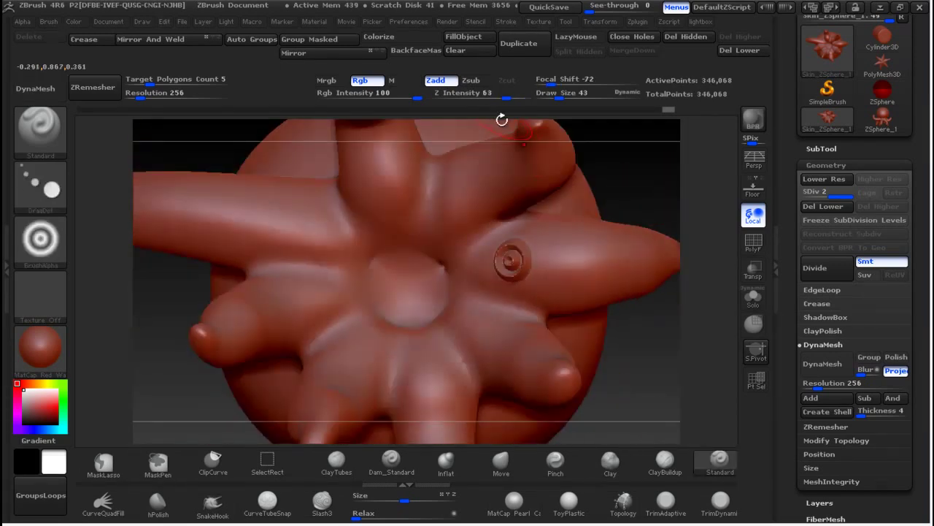
{"action": "key", "text": "ctrl+z"}
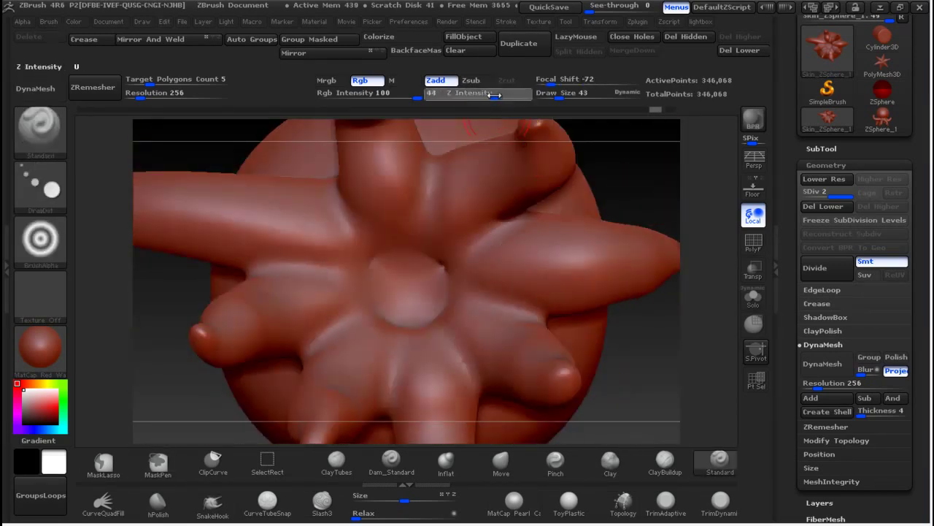
- Stamp a row of suckers along the first tentacle's underside at Z intensity 44, with BackfaceMask turned on for its tip
{"action": "mouse_move", "coordinate": [507, 268]}
{"action": "left_mouse_down"}
{"action": "mouse_move", "coordinate": [519, 257]}
{"action": "mouse_move", "coordinate": [604, 255]}
{"action": "left_mouse_up"}
{"action": "left_click_drag", "start_coordinate": [628, 191], "coordinate": [570, 219]}
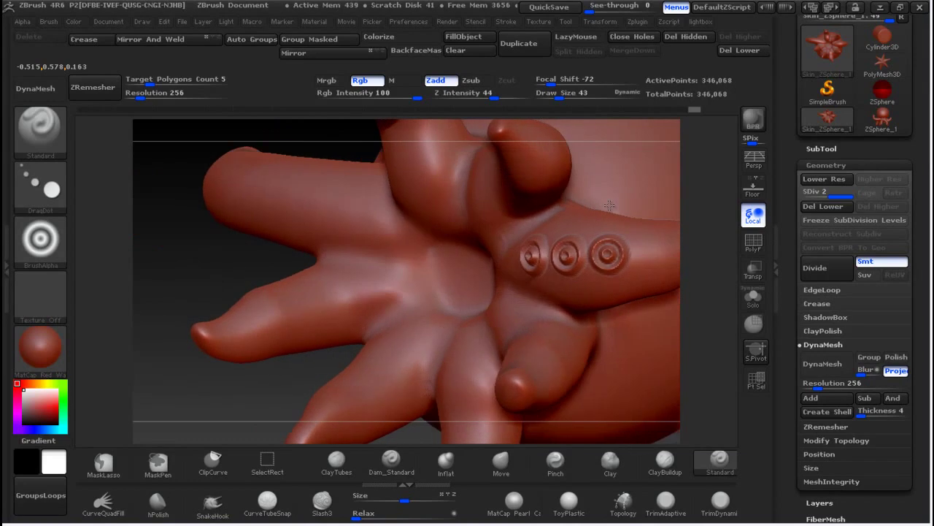
{"action": "left_click_drag", "start_coordinate": [226, 270], "coordinate": [164, 277]}
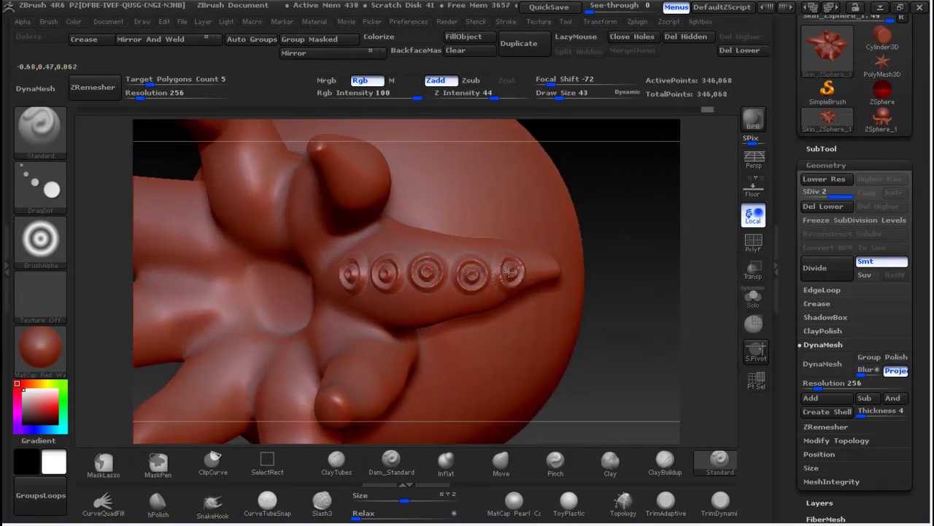
{"action": "mouse_move", "coordinate": [622, 236]}
{"action": "left_mouse_down"}
{"action": "mouse_move", "coordinate": [595, 243]}
{"action": "mouse_move", "coordinate": [611, 261]}
{"action": "mouse_move", "coordinate": [564, 241]}
{"action": "mouse_move", "coordinate": [519, 152]}
{"action": "mouse_move", "coordinate": [547, 151]}
{"action": "mouse_move", "coordinate": [547, 168]}
{"action": "left_mouse_up"}
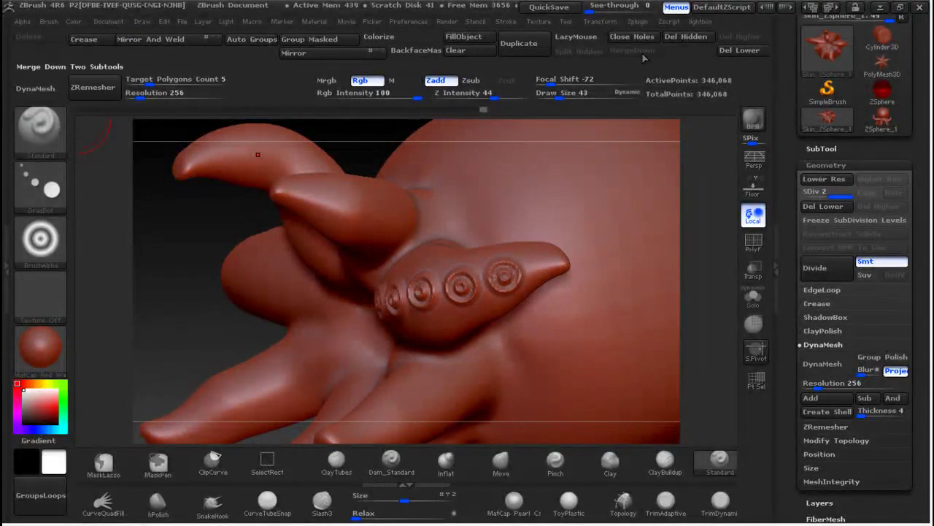
{"action": "left_click", "coordinate": [418, 50]}
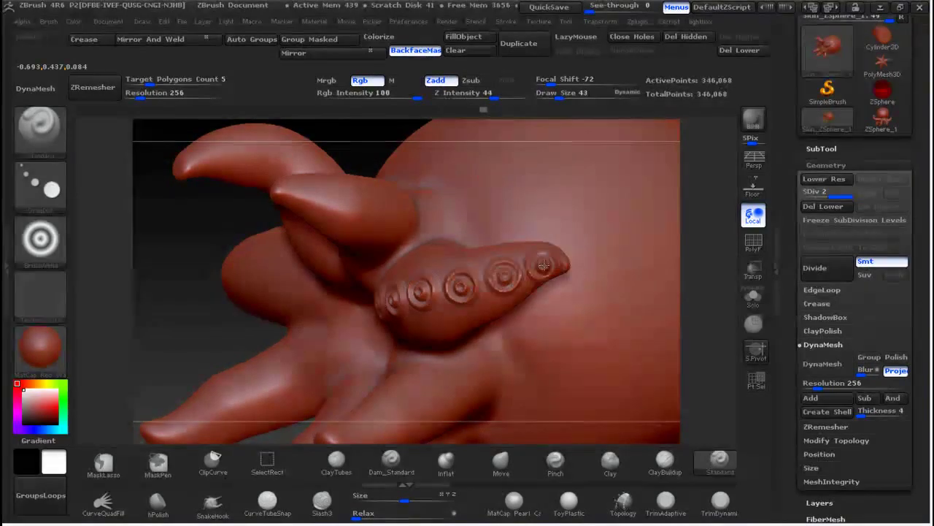
- Stamp a row of four suckers along the underside of the neighbouring tentacle, from its base to its tip
{"action": "mouse_move", "coordinate": [215, 293]}
{"action": "left_mouse_down"}
{"action": "mouse_move", "coordinate": [140, 308]}
{"action": "mouse_move", "coordinate": [346, 330]}
{"action": "left_mouse_up"}
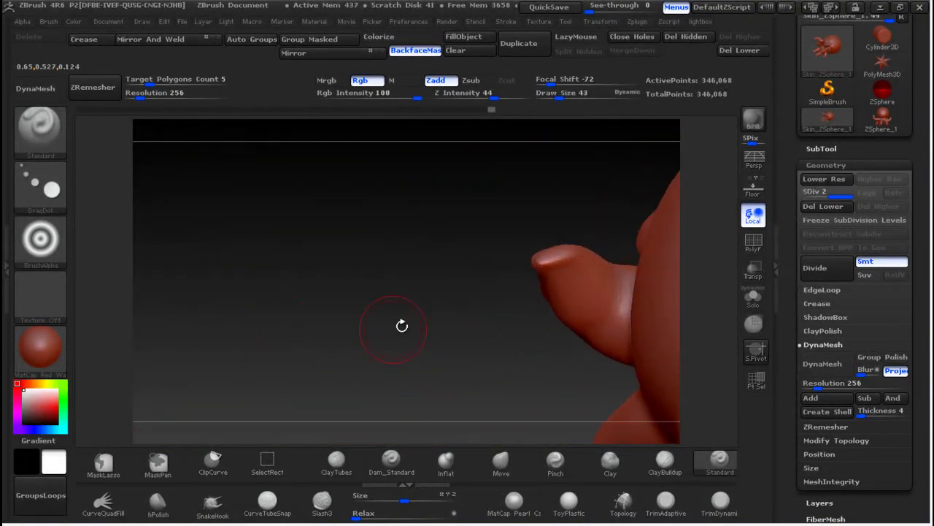
{"action": "left_click_drag", "start_coordinate": [402, 273], "coordinate": [485, 293]}
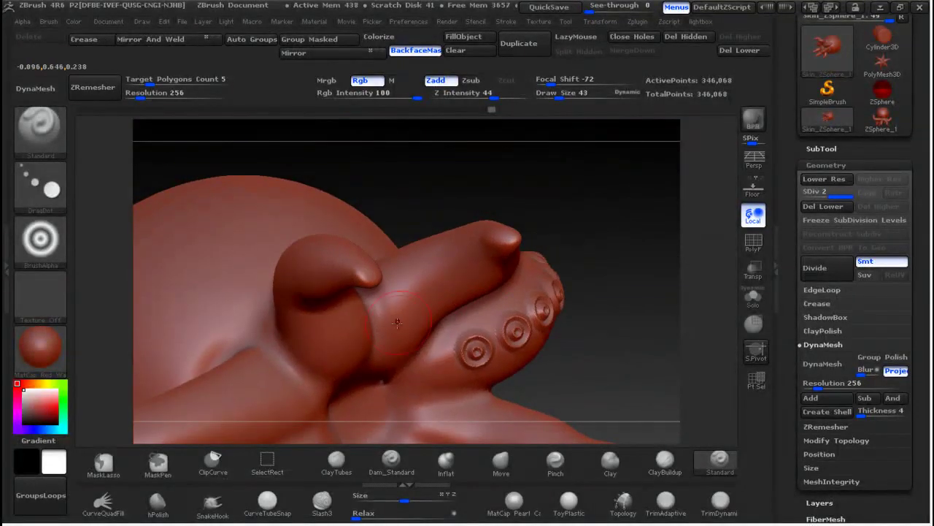
{"action": "left_click", "coordinate": [427, 292]}
{"action": "left_click", "coordinate": [453, 265]}
{"action": "left_click", "coordinate": [481, 245]}
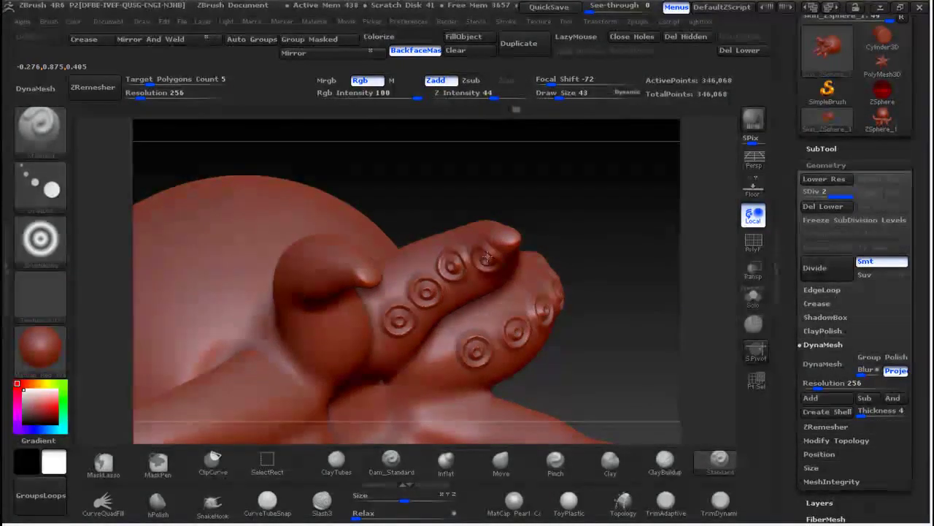
- Stamp five suckers up the inner side of the upright tentacle, from its base to its tip
{"action": "left_click_drag", "start_coordinate": [577, 249], "coordinate": [554, 182]}
{"action": "left_click", "coordinate": [348, 342]}
{"action": "left_click", "coordinate": [354, 299]}
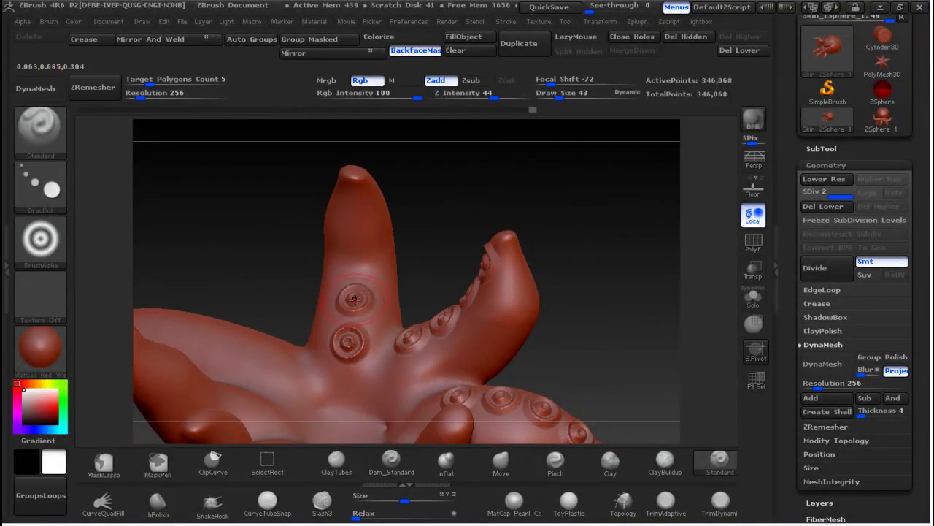
{"action": "left_click", "coordinate": [357, 264]}
{"action": "left_click", "coordinate": [357, 228]}
{"action": "left_click", "coordinate": [355, 193]}
- Stamp a row of suckers along the long outstretched tentacle, starting at draw size 63 and continuing to the tip at 51
{"action": "left_click_drag", "start_coordinate": [511, 197], "coordinate": [406, 336]}
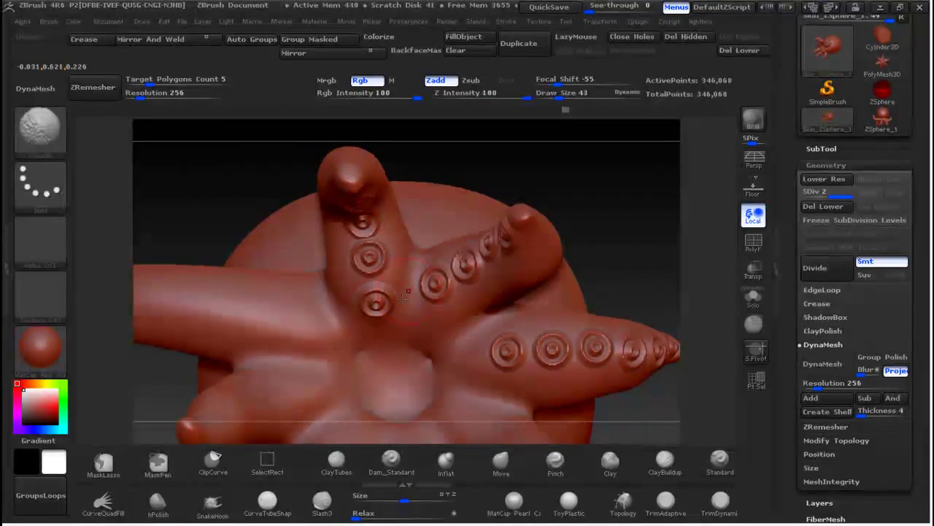
{"action": "left_click", "coordinate": [296, 326]}
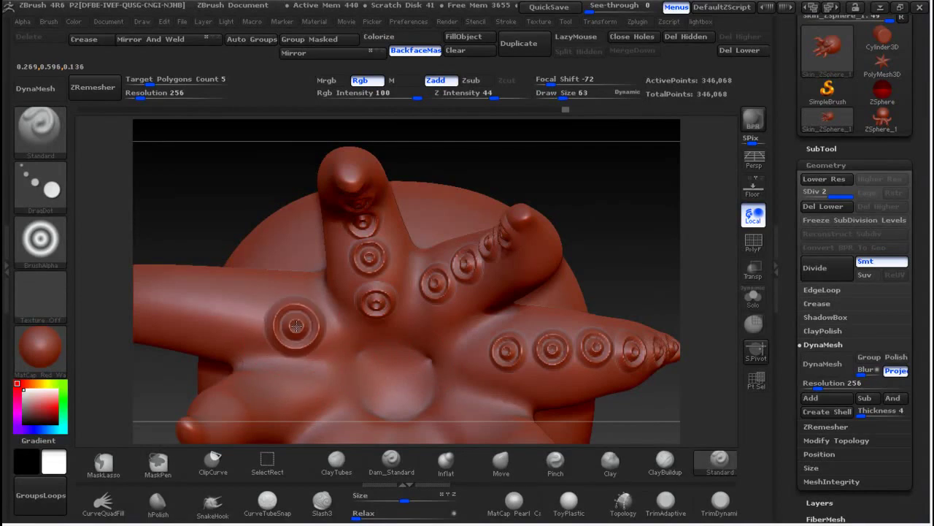
{"action": "left_click", "coordinate": [235, 315]}
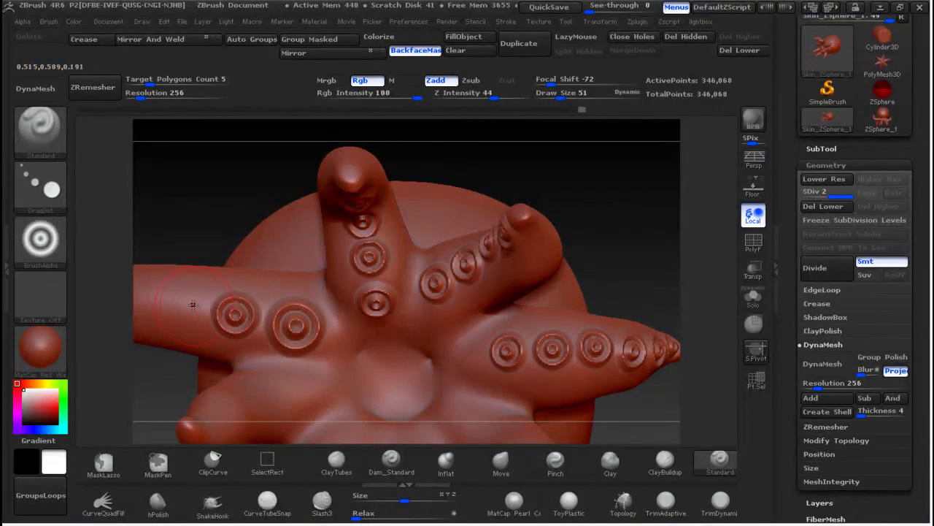
{"action": "left_click_drag", "start_coordinate": [178, 223], "coordinate": [448, 296], "text": "alt"}
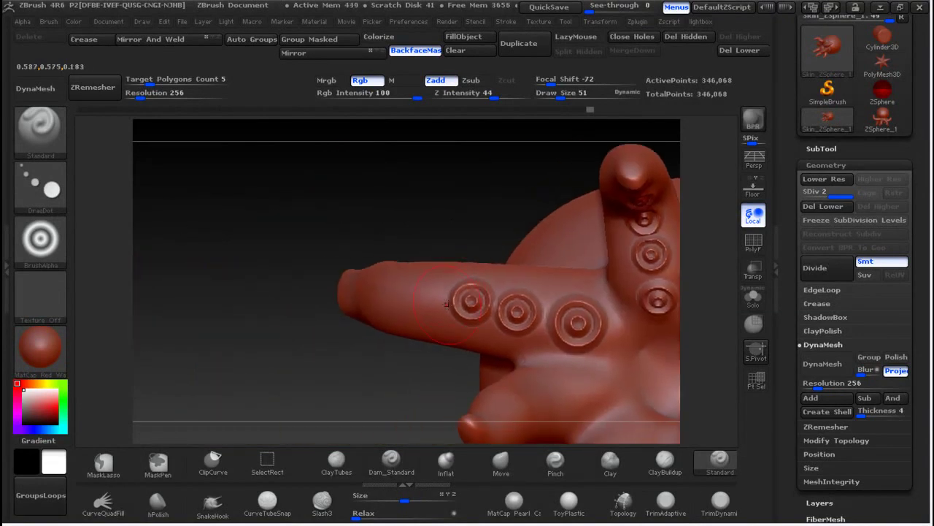
{"action": "left_click_drag", "start_coordinate": [411, 229], "coordinate": [474, 300]}
{"action": "left_click", "coordinate": [477, 299]}
{"action": "left_click", "coordinate": [422, 300]}
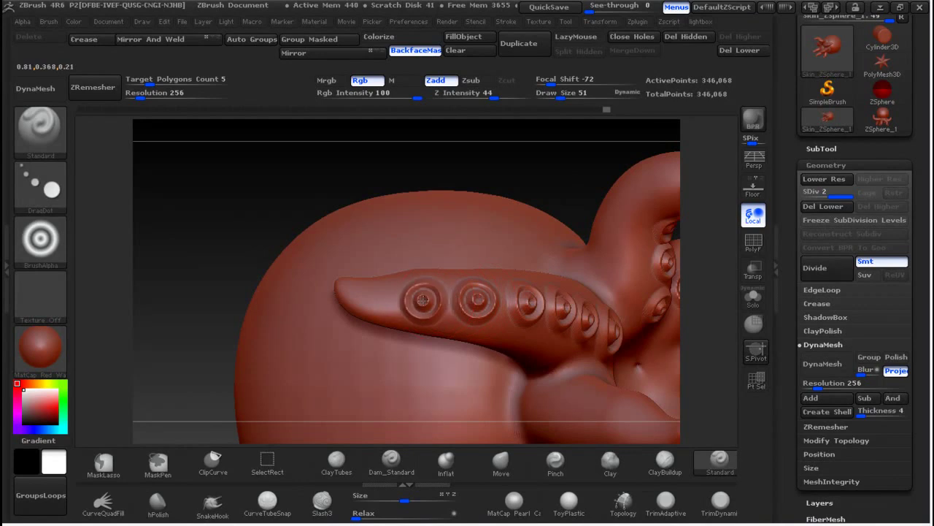
{"action": "left_click", "coordinate": [371, 294]}
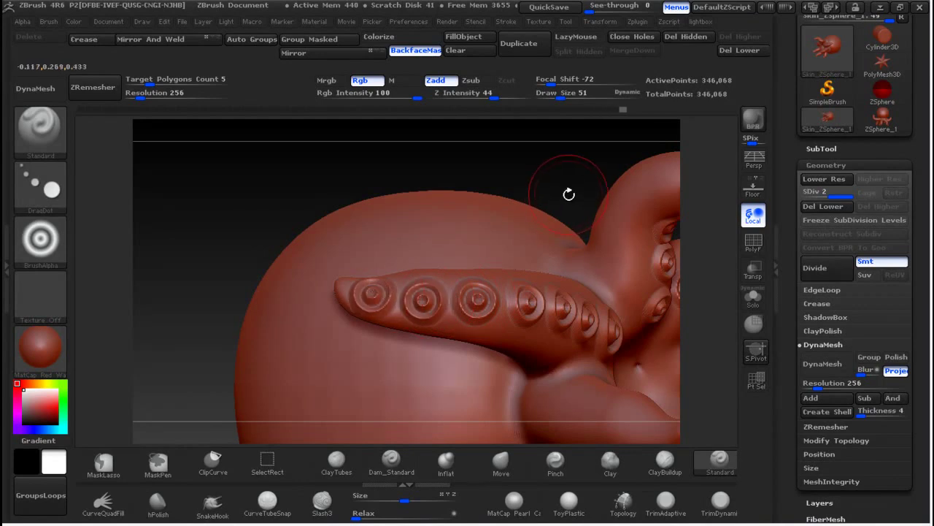
- Stamp one sucker at the base of each of the four remaining tentacles around the mouth at draw size 55
{"action": "left_click_drag", "start_coordinate": [567, 192], "coordinate": [400, 127]}
{"action": "left_click_drag", "start_coordinate": [632, 313], "coordinate": [547, 317]}
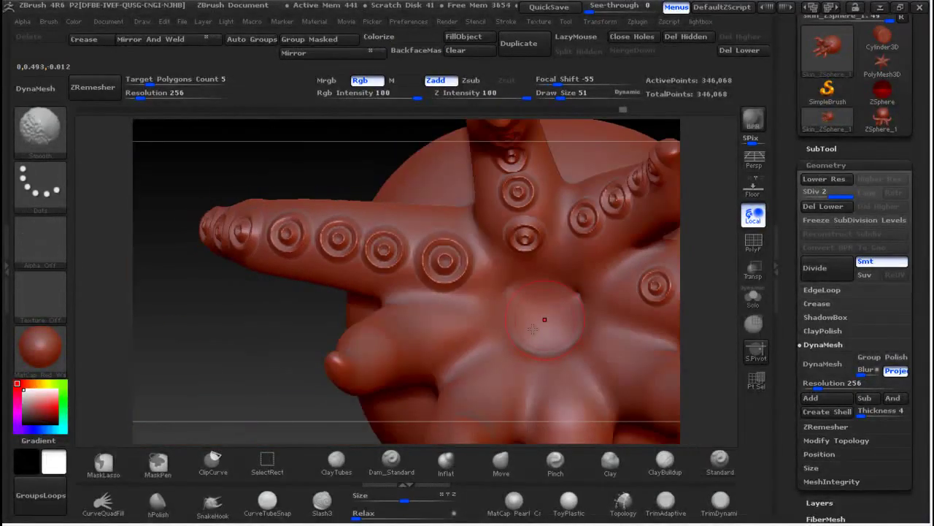
{"action": "left_click", "coordinate": [462, 328]}
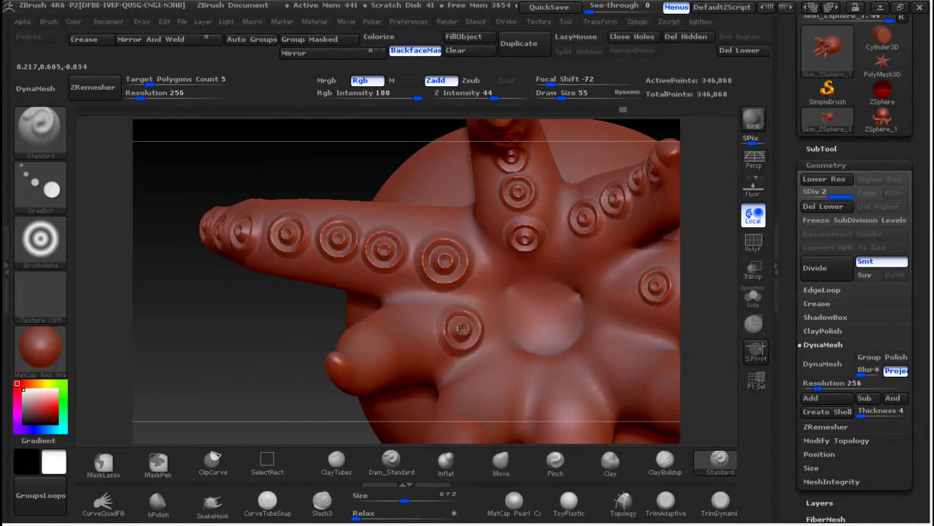
{"action": "left_click", "coordinate": [488, 397]}
{"action": "left_click_drag", "start_coordinate": [487, 396], "coordinate": [492, 389]}
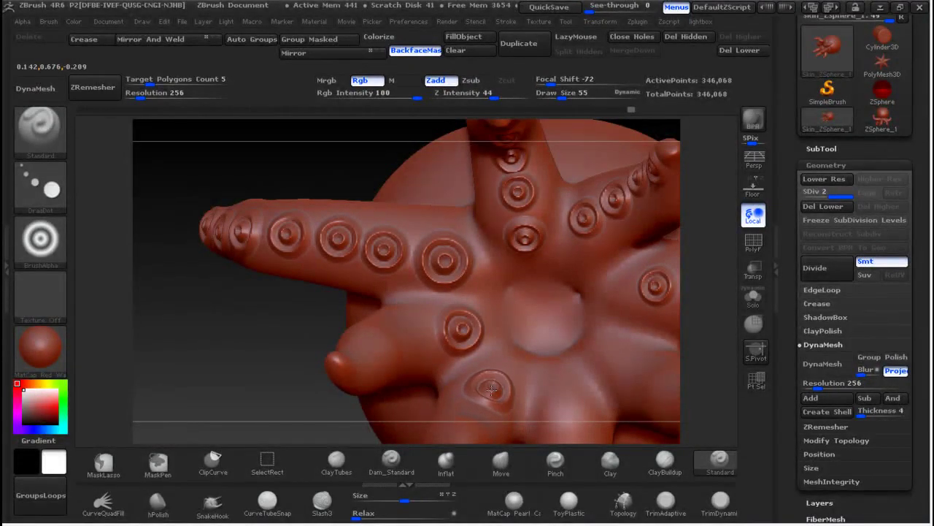
{"action": "left_click_drag", "start_coordinate": [284, 360], "coordinate": [176, 302]}
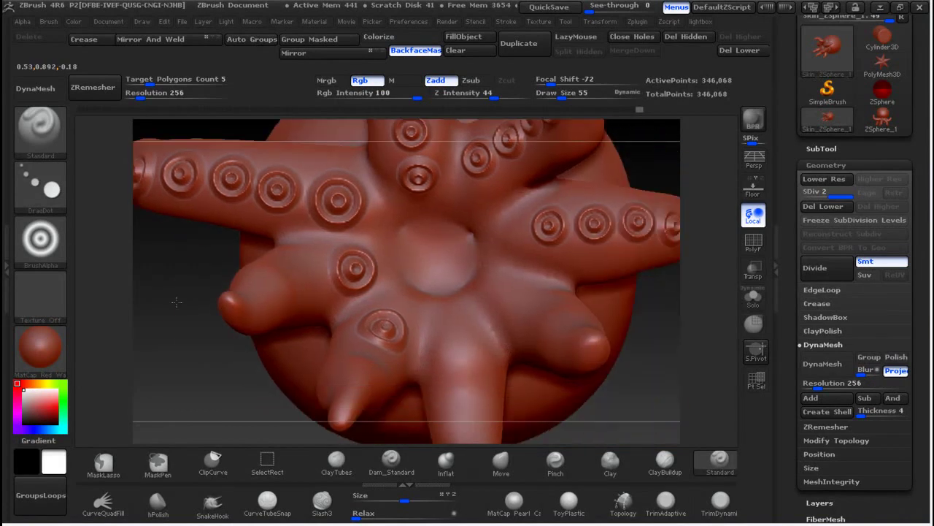
{"action": "left_click", "coordinate": [457, 331]}
{"action": "left_click", "coordinate": [509, 297]}
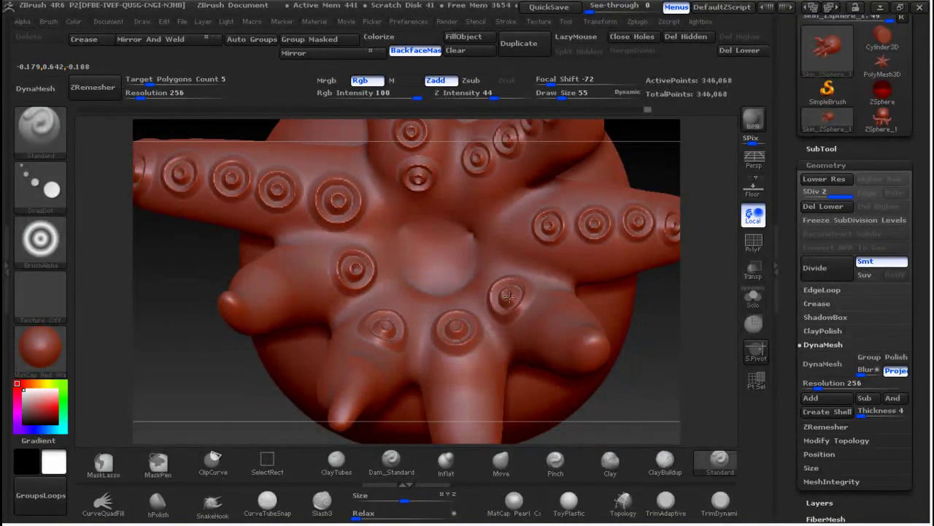
- Reduce the draw size to 47 and stamp a second sucker on three of the four lower tentacles
{"action": "left_click_drag", "start_coordinate": [660, 334], "coordinate": [657, 422]}
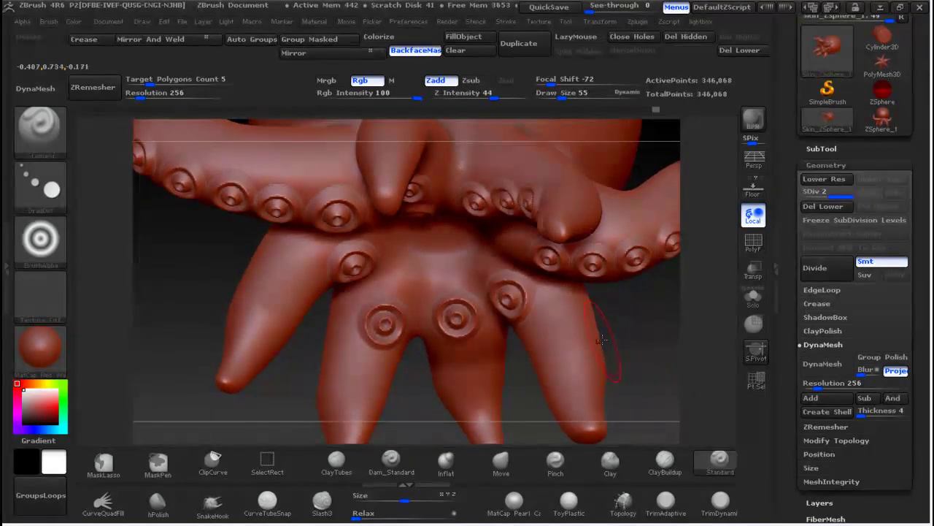
{"action": "left_click", "coordinate": [538, 334]}
{"action": "left_click", "coordinate": [471, 358]}
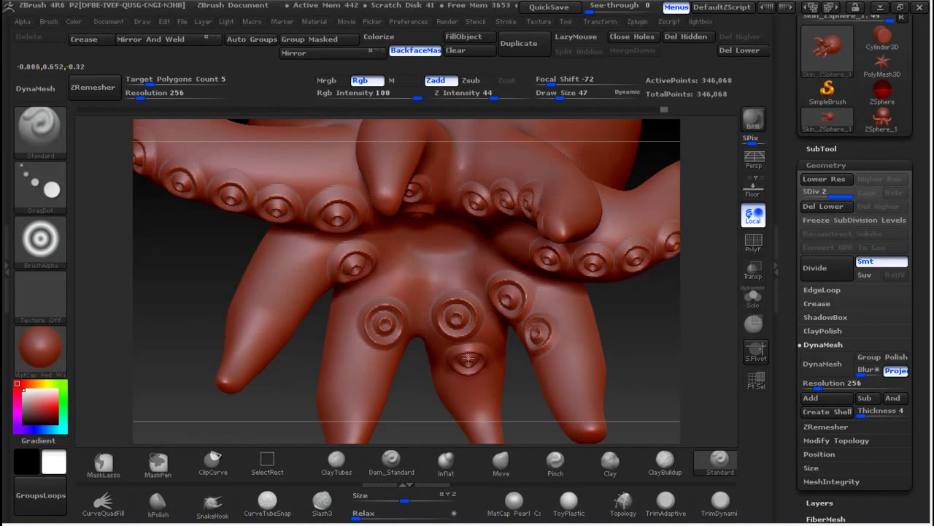
{"action": "left_click", "coordinate": [367, 364]}
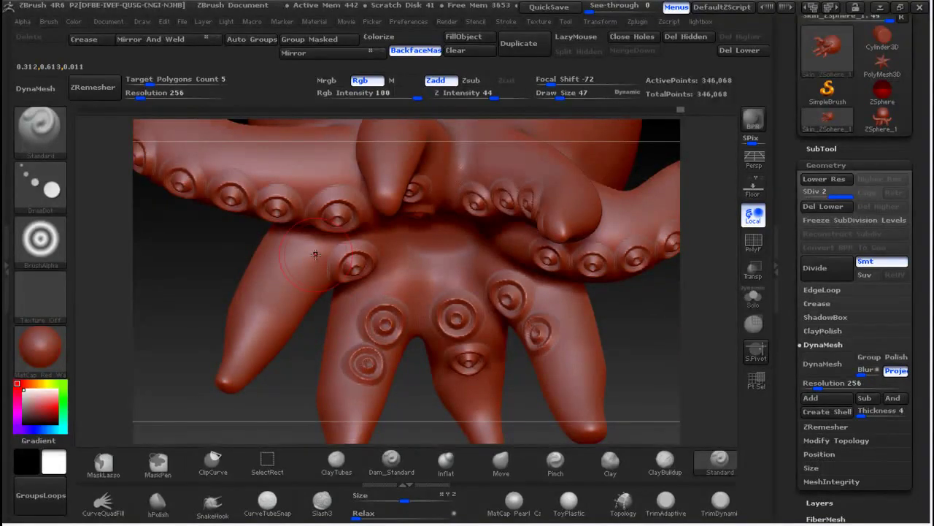
- Stamp three more suckers down to the tip of the lower tentacle that has only its base sucker
{"action": "left_click", "coordinate": [311, 289]}
{"action": "left_click", "coordinate": [286, 317]}
{"action": "left_click", "coordinate": [256, 351]}
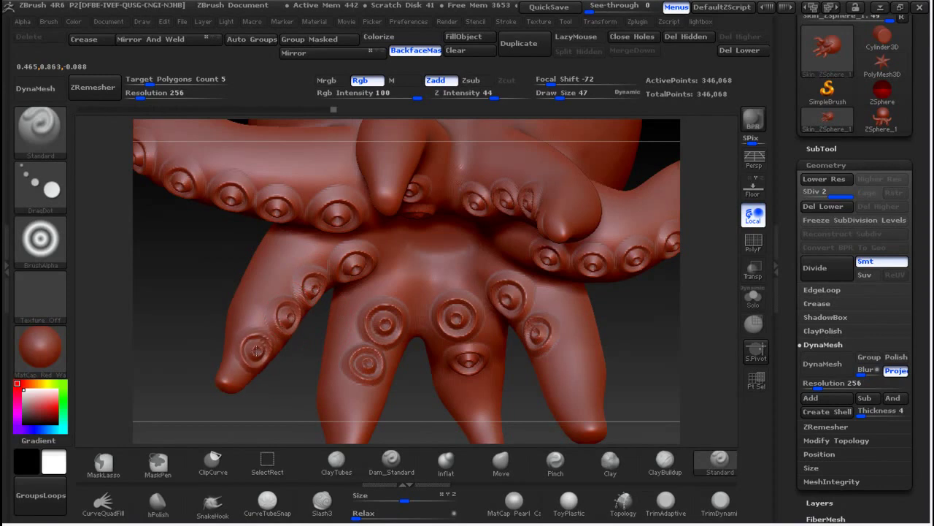
- Continue the sucker rows down to the tips of the other three lower tentacles
{"action": "left_click", "coordinate": [353, 405]}
{"action": "left_click", "coordinate": [473, 395]}
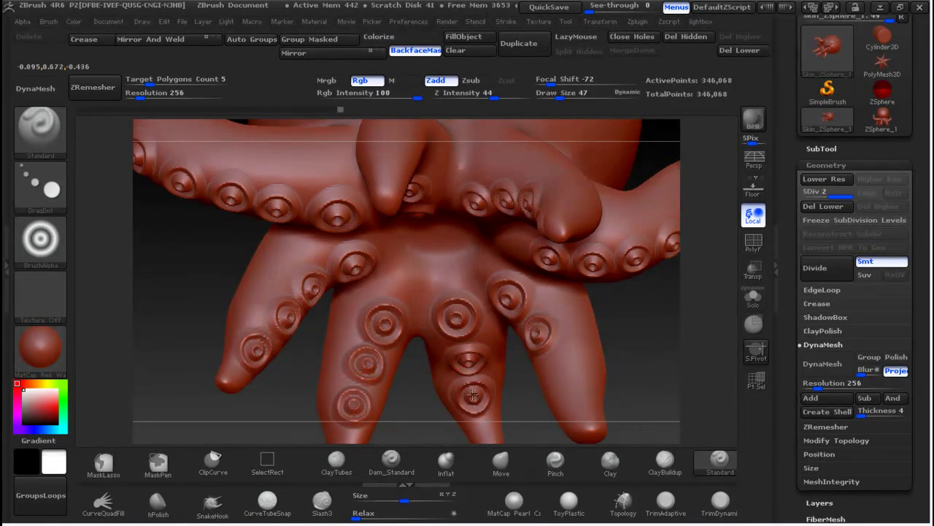
{"action": "left_click", "coordinate": [554, 374]}
{"action": "left_click_drag", "start_coordinate": [640, 340], "coordinate": [580, 409]}
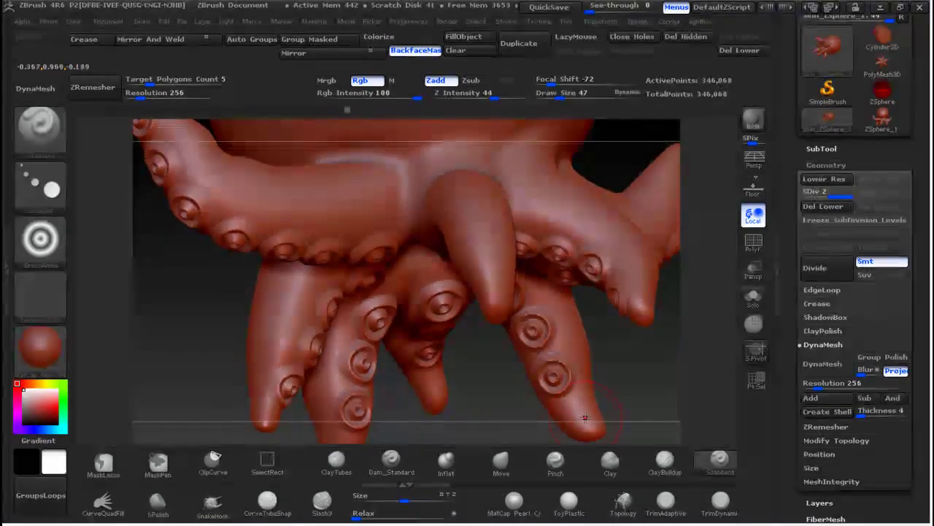
{"action": "left_click", "coordinate": [436, 389]}
{"action": "left_click_drag", "start_coordinate": [438, 420], "coordinate": [397, 346]}
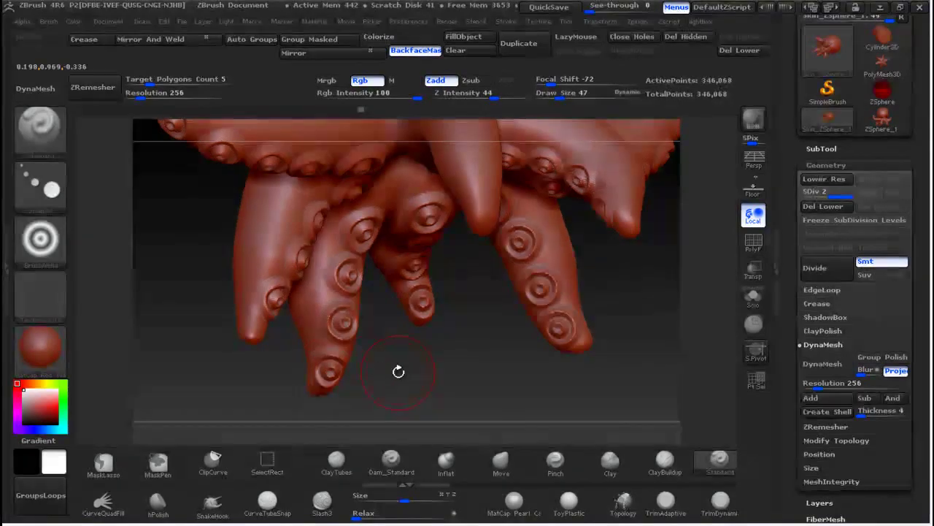
- Examine the whole octopus upright, comparing it with perspective distortion on and off
{"action": "key", "text": "f"}
{"action": "left_click_drag", "start_coordinate": [549, 229], "coordinate": [524, 298]}
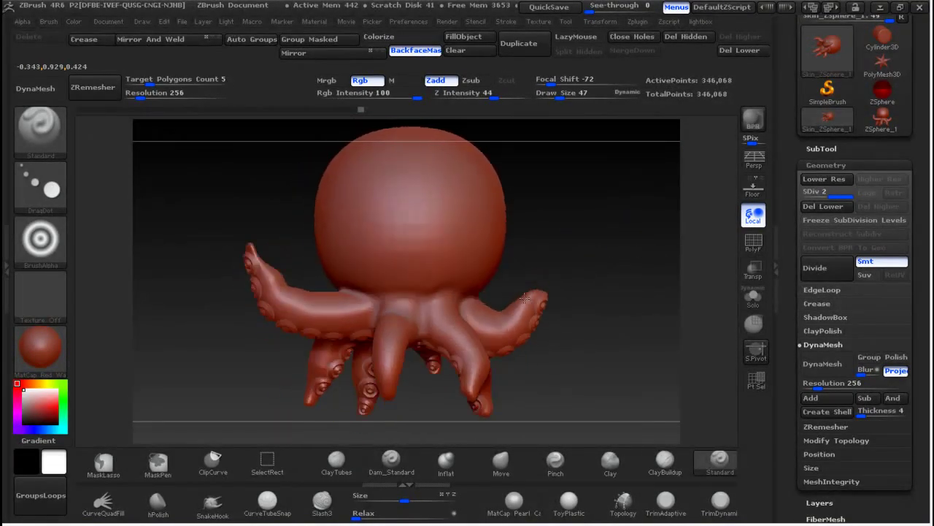
{"action": "mouse_move", "coordinate": [563, 261]}
{"action": "left_mouse_down"}
{"action": "mouse_move", "coordinate": [555, 272]}
{"action": "mouse_move", "coordinate": [572, 263]}
{"action": "left_mouse_up"}
{"action": "left_click", "coordinate": [756, 159]}
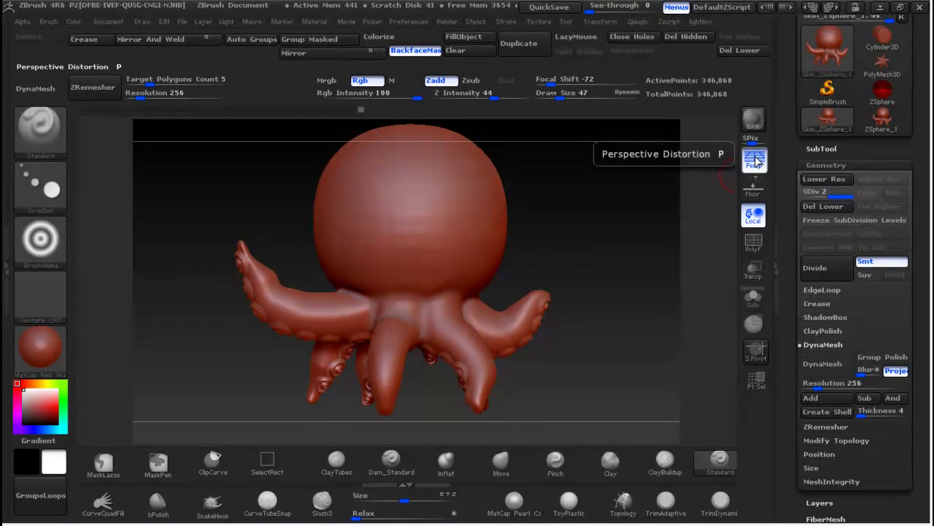
{"action": "left_click", "coordinate": [755, 159]}
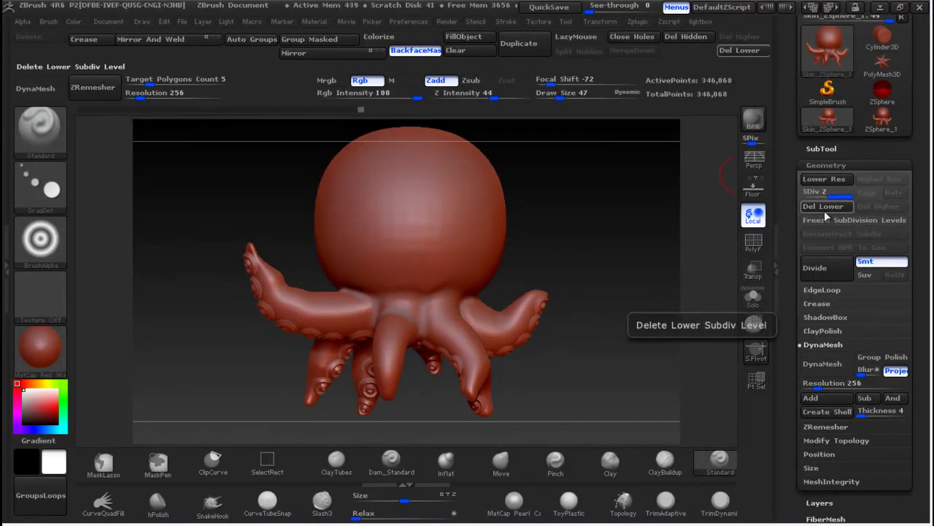
- Append a Sphere3D as a new subtool of the octopus and make it the active subtool
{"action": "left_click", "coordinate": [823, 149]}
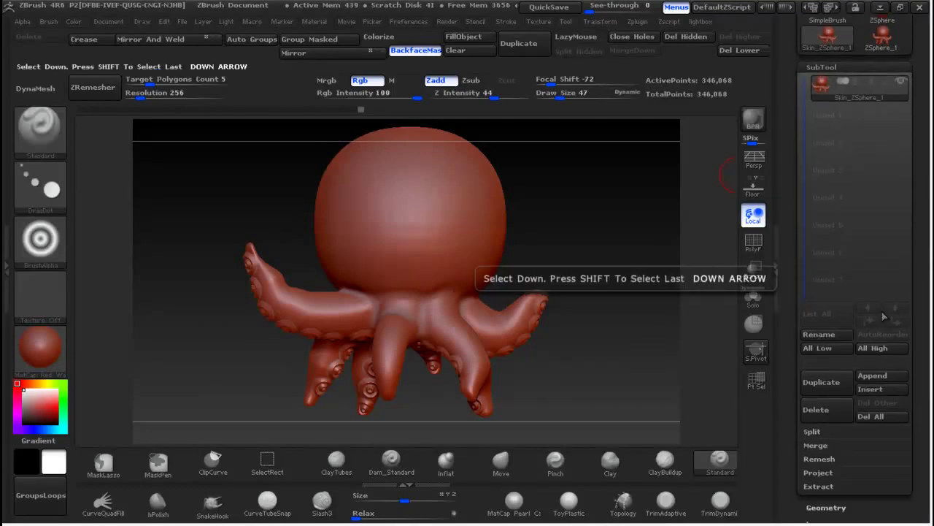
{"action": "left_click", "coordinate": [890, 375]}
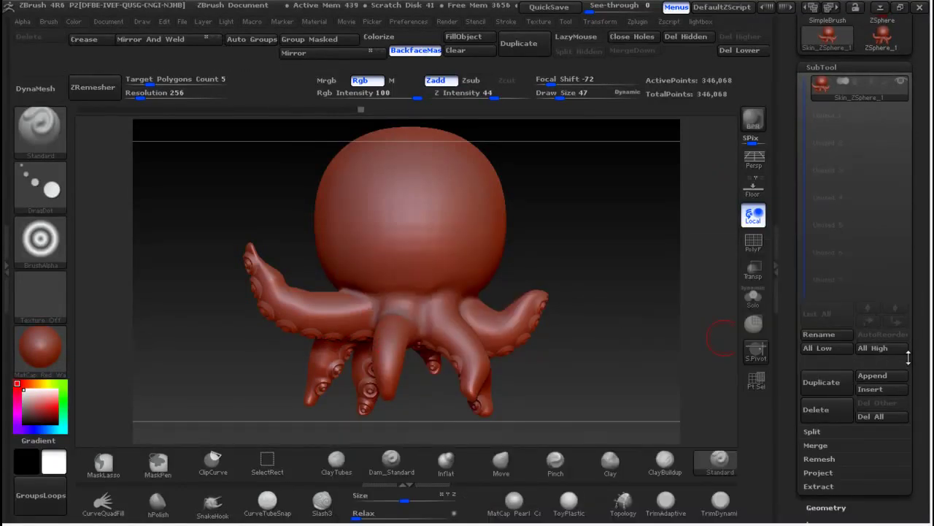
{"action": "left_click", "coordinate": [872, 376]}
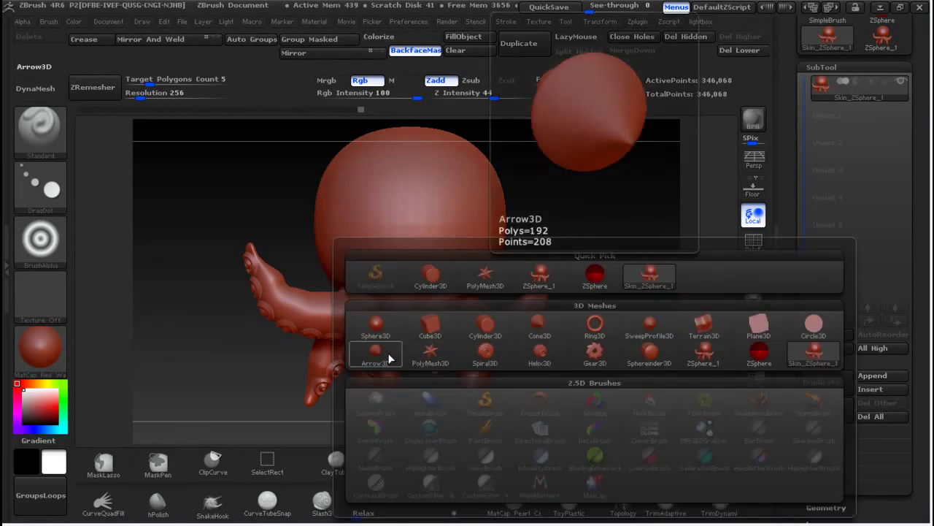
{"action": "left_click", "coordinate": [375, 325]}
{"action": "left_click", "coordinate": [856, 116]}
{"action": "left_click", "coordinate": [855, 117]}
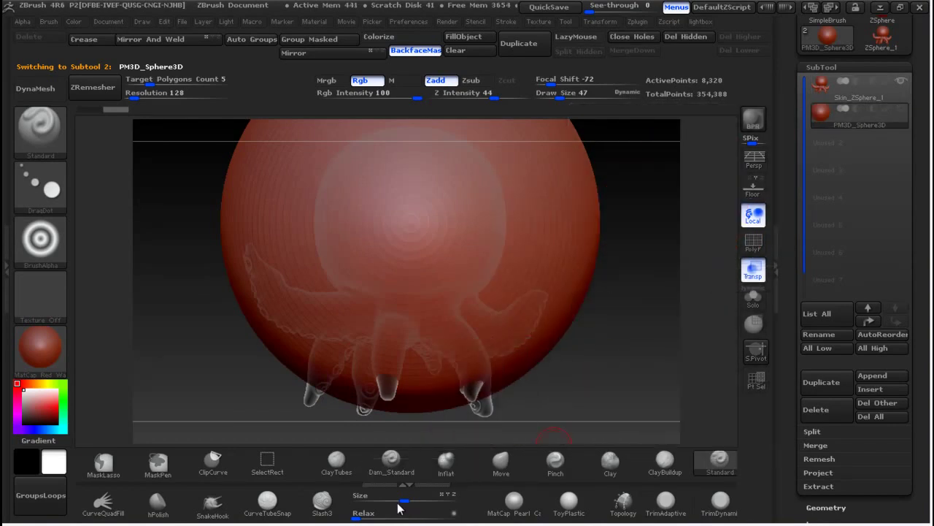
- Scale the appended sphere down to an eye size, well under half the width of the octopus head
{"action": "mouse_move", "coordinate": [394, 501]}
{"action": "left_mouse_down"}
{"action": "mouse_move", "coordinate": [347, 498]}
{"action": "mouse_move", "coordinate": [395, 495]}
{"action": "mouse_move", "coordinate": [381, 496]}
{"action": "left_mouse_up"}
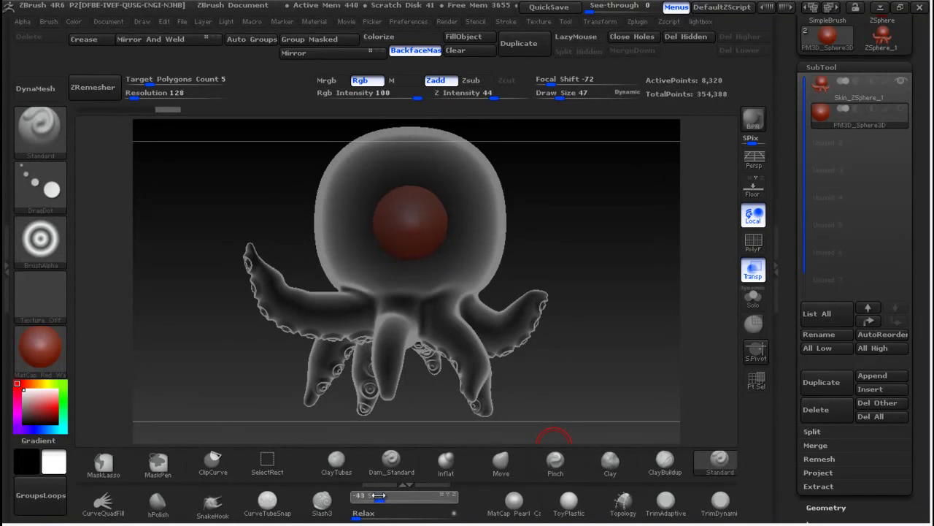
{"action": "left_click_drag", "start_coordinate": [377, 496], "coordinate": [377, 496]}
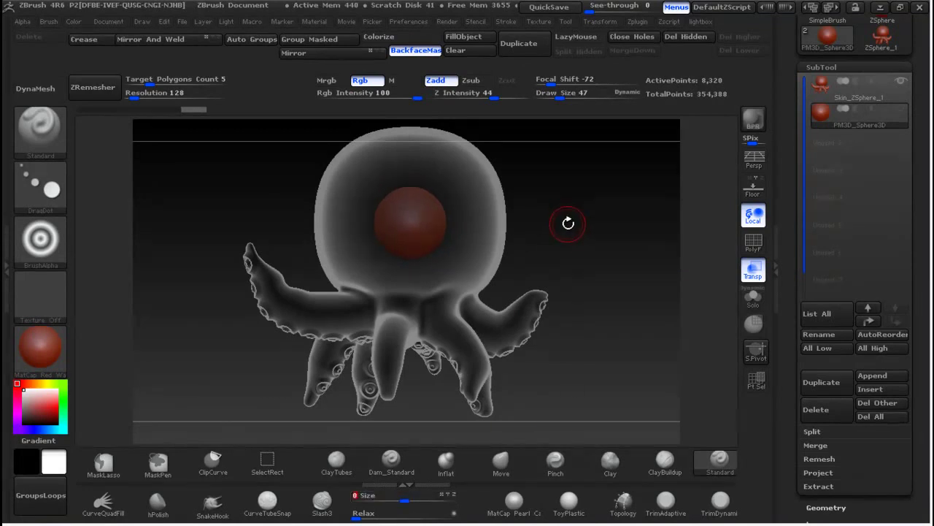
{"action": "left_click_drag", "start_coordinate": [557, 223], "coordinate": [595, 257]}
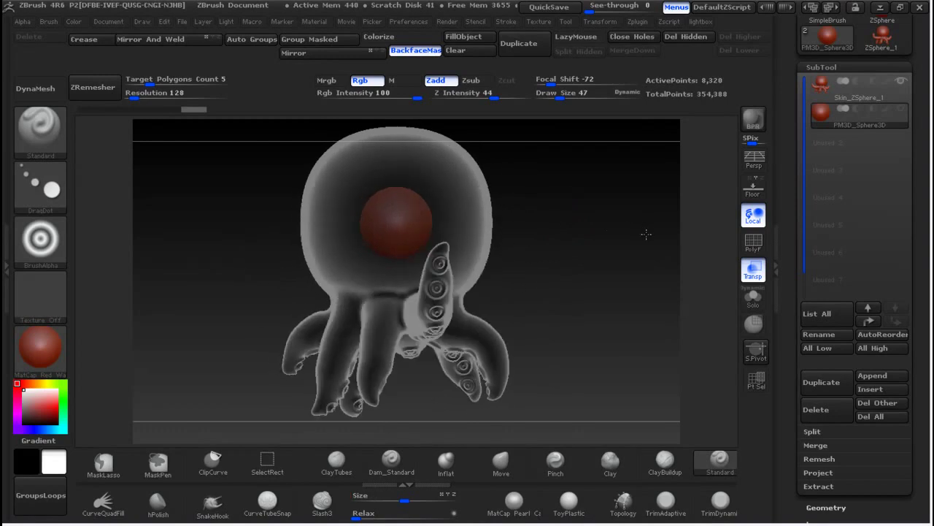
- Move the sphere from the centre of the head out towards its front surface and to one side as an eye
{"action": "key", "text": "w"}
{"action": "left_click_drag", "start_coordinate": [379, 208], "coordinate": [619, 208]}
{"action": "left_click_drag", "start_coordinate": [499, 209], "coordinate": [584, 200]}
{"action": "left_click_drag", "start_coordinate": [611, 307], "coordinate": [514, 298]}
{"action": "left_click_drag", "start_coordinate": [420, 212], "coordinate": [511, 199]}
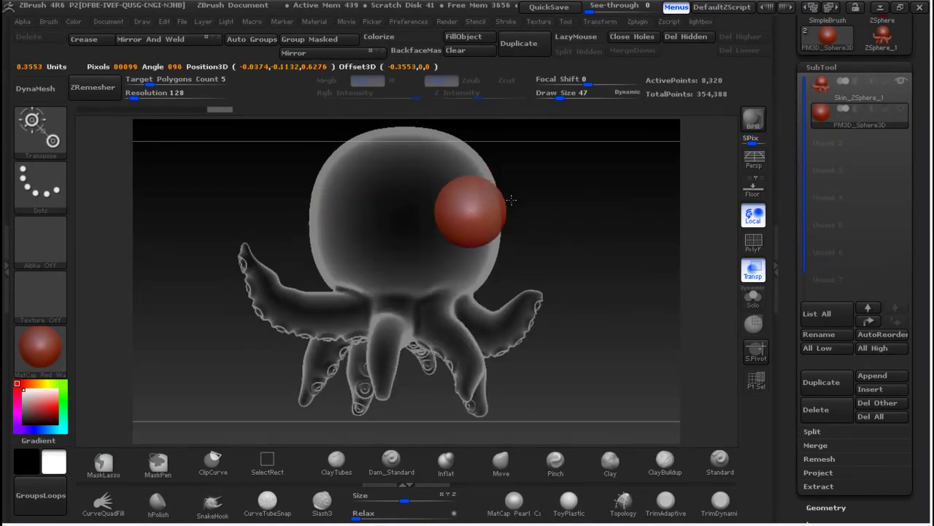
- Refine the eye sphere's position so it sits partly sunk into the upper side of the head's front
{"action": "left_click_drag", "start_coordinate": [413, 202], "coordinate": [498, 260]}
{"action": "left_click_drag", "start_coordinate": [448, 215], "coordinate": [533, 212]}
{"action": "left_click_drag", "start_coordinate": [313, 278], "coordinate": [415, 276]}
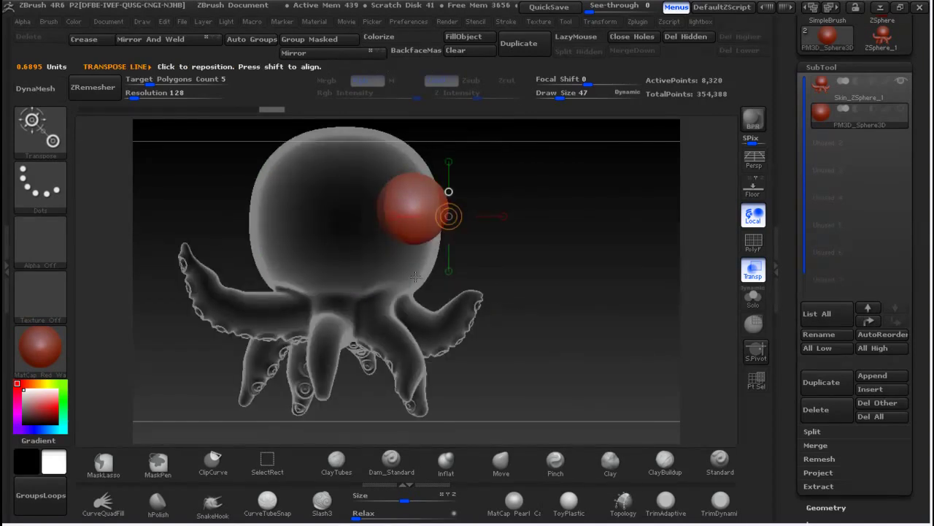
{"action": "mouse_move", "coordinate": [396, 206]}
{"action": "left_mouse_down"}
{"action": "mouse_move", "coordinate": [482, 207]}
{"action": "mouse_move", "coordinate": [433, 201]}
{"action": "left_mouse_up"}
{"action": "left_click_drag", "start_coordinate": [524, 170], "coordinate": [567, 185]}
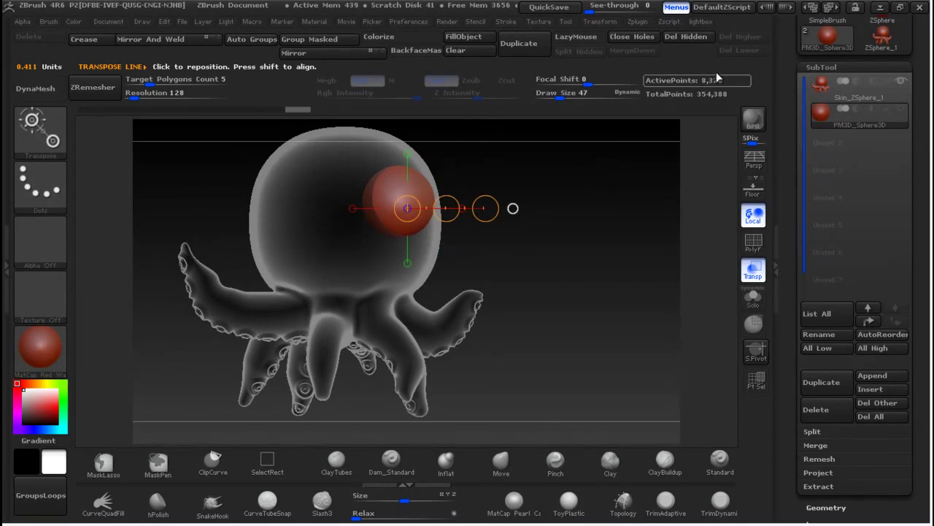
- Mirror the eye sphere to the opposite side of the head with SubTool Master, keeping both eyes in one subtool
{"action": "key", "text": "q"}
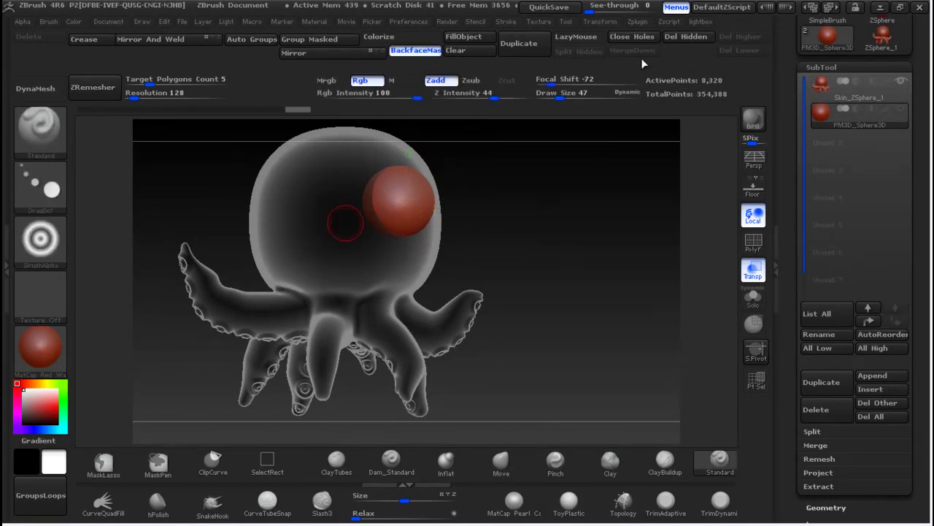
{"action": "left_click", "coordinate": [636, 22]}
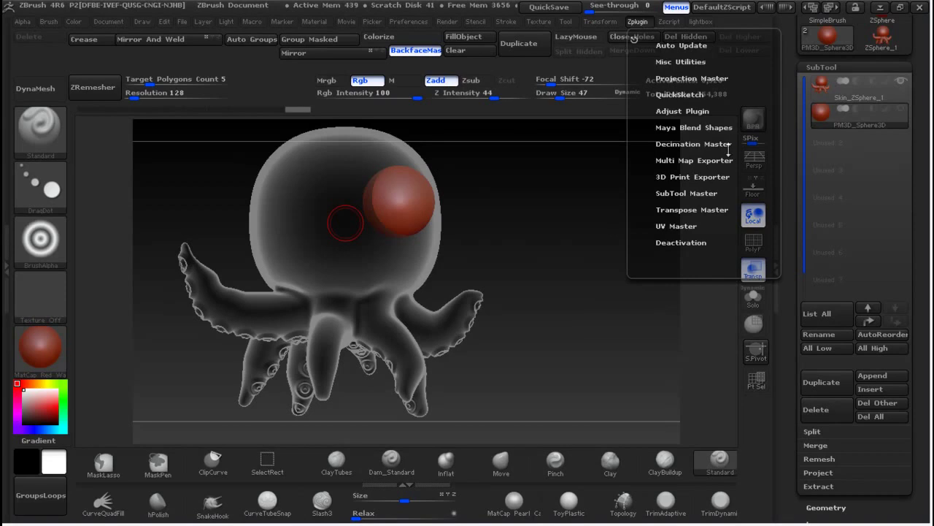
{"action": "left_click", "coordinate": [675, 194]}
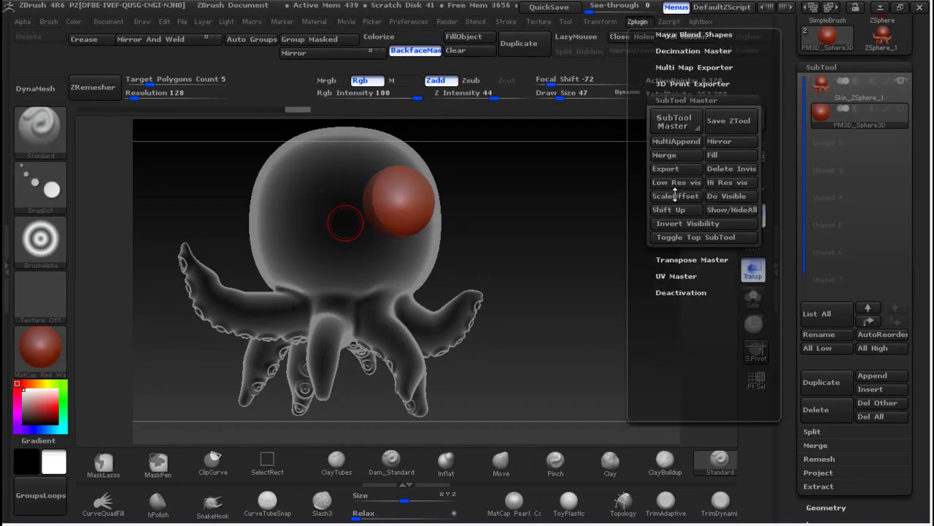
{"action": "left_click", "coordinate": [679, 126]}
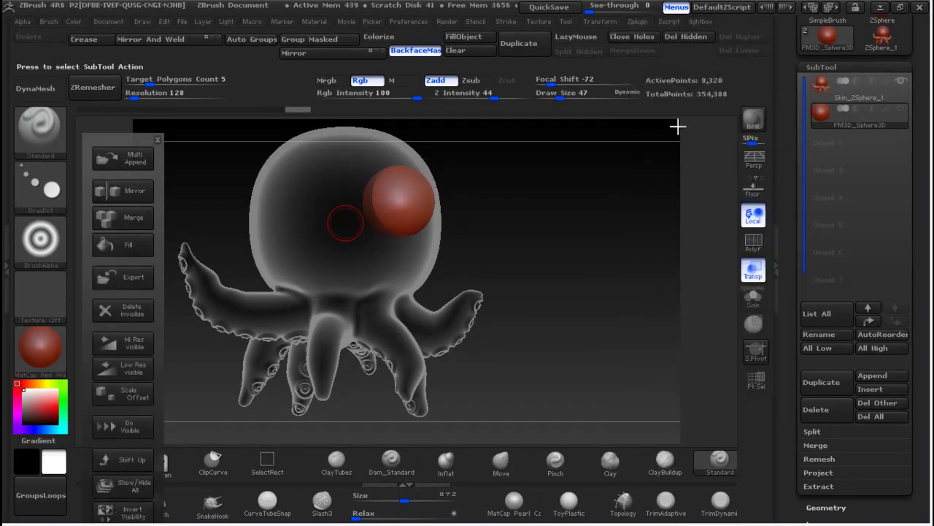
{"action": "left_click", "coordinate": [137, 189]}
{"action": "left_click", "coordinate": [386, 295]}
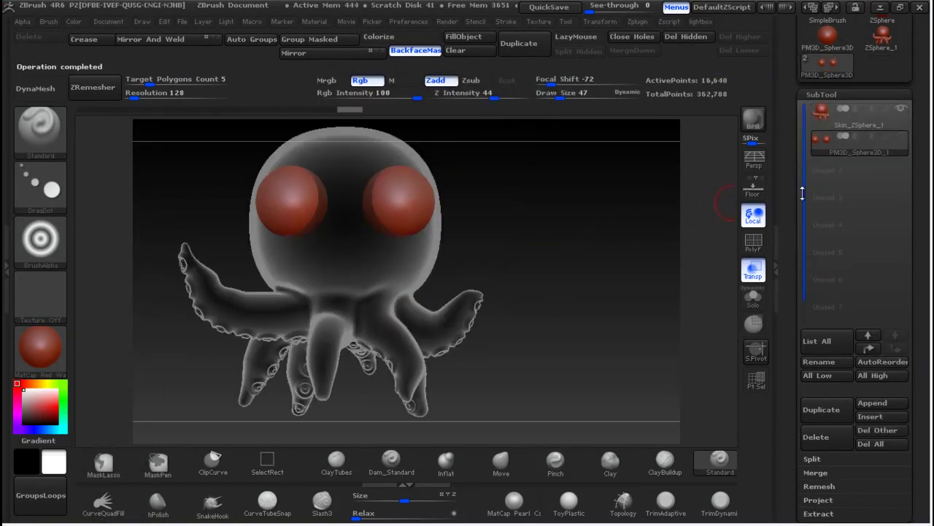
- Subdivide the pair of eyes once and delete their lower subdivision level
{"action": "left_click_drag", "start_coordinate": [923, 368], "coordinate": [923, 320]}
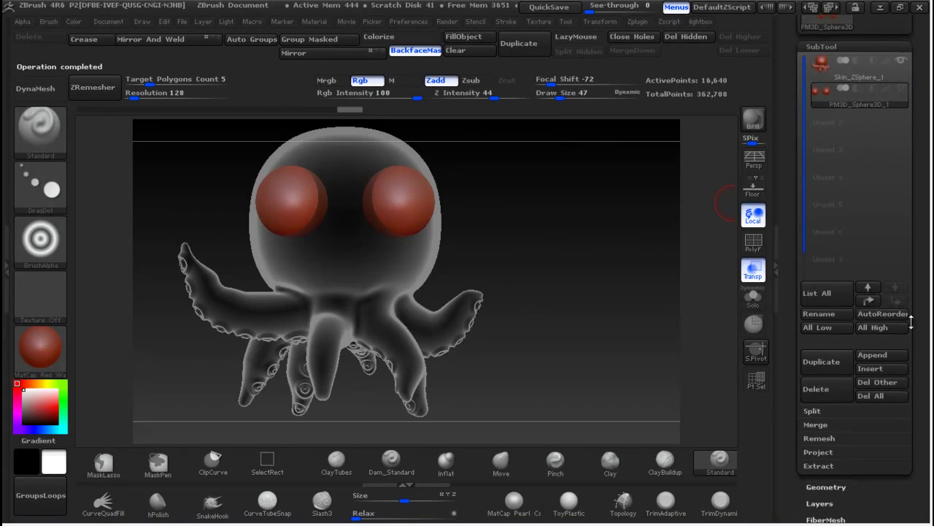
{"action": "key", "text": "ctrl+d"}
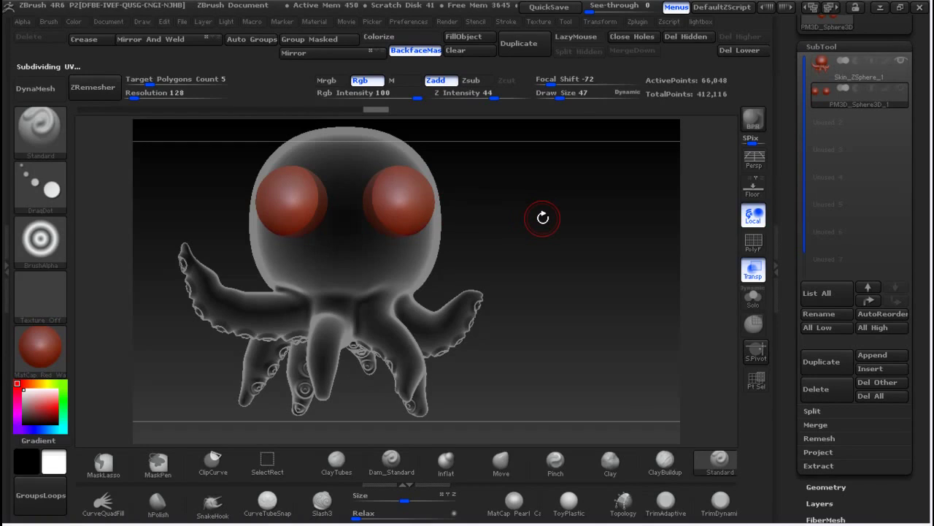
{"action": "left_click", "coordinate": [603, 274]}
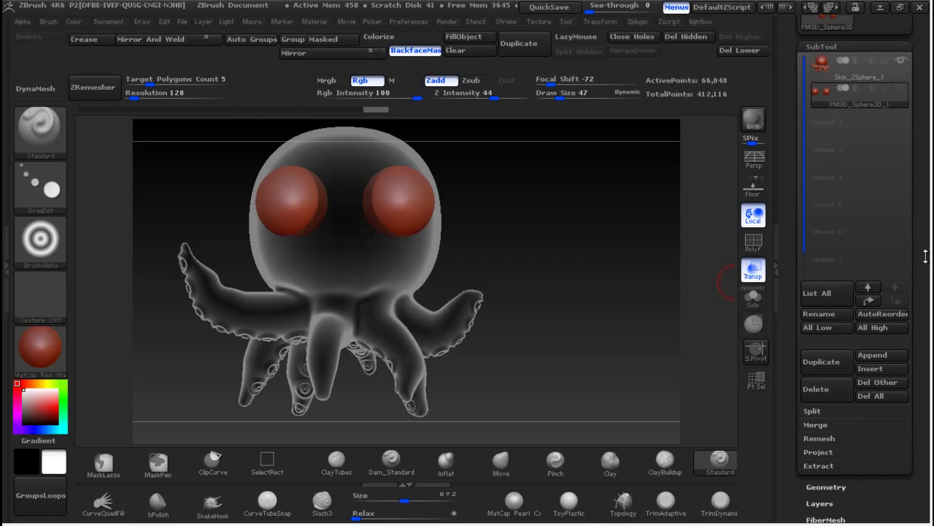
{"action": "left_click_drag", "start_coordinate": [926, 257], "coordinate": [919, 192]}
{"action": "left_click", "coordinate": [823, 382]}
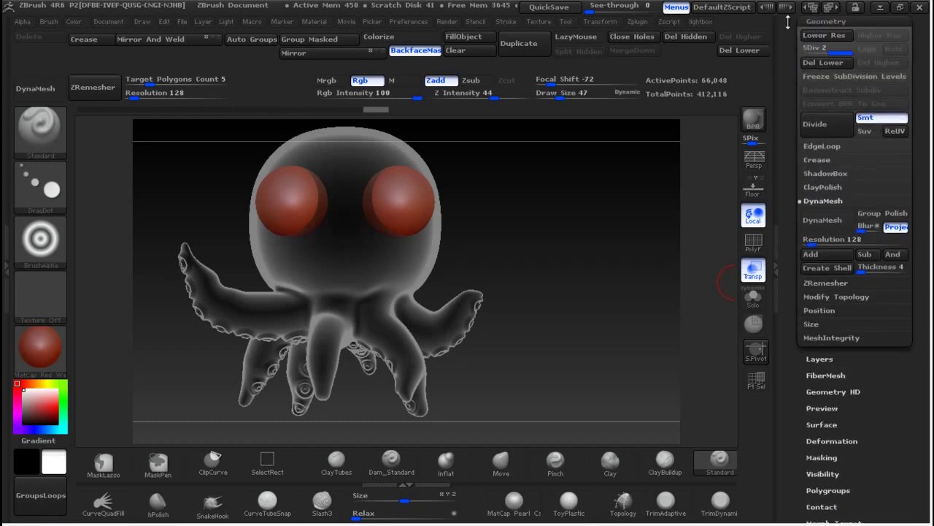
{"action": "left_click", "coordinate": [826, 63]}
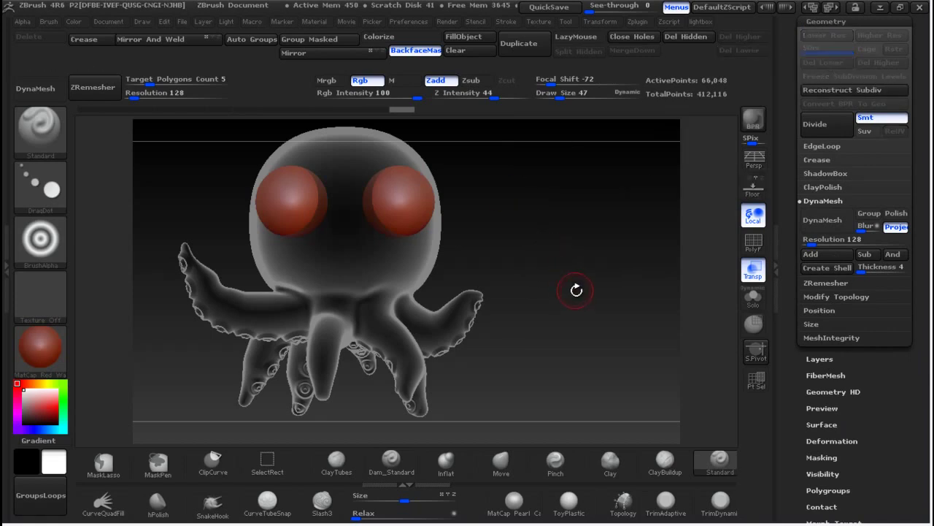
- Select the octopus body subtool, turn transparency off and switch the material to MatCap Pearl Cavity
{"action": "left_click", "coordinate": [40, 349]}
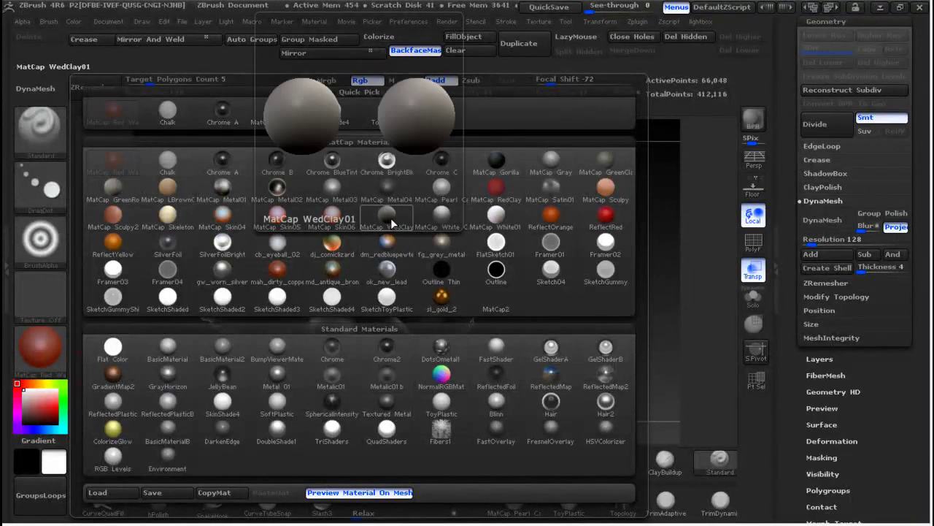
{"action": "left_click", "coordinate": [388, 216]}
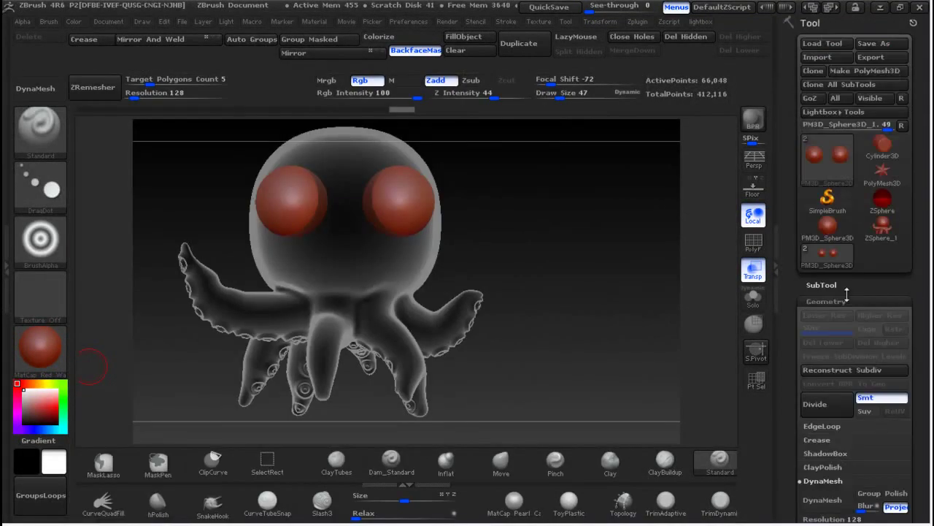
{"action": "left_click", "coordinate": [821, 285]}
{"action": "left_click", "coordinate": [840, 92]}
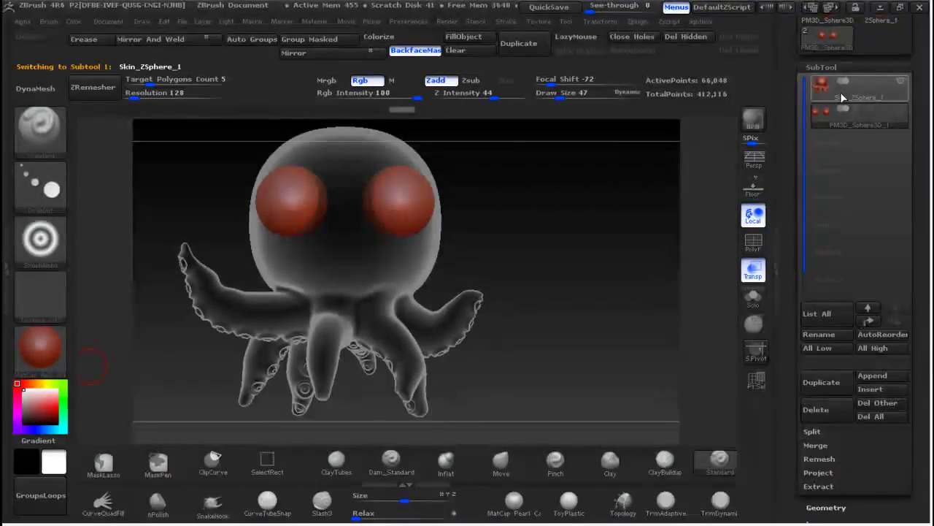
{"action": "left_click", "coordinate": [904, 109]}
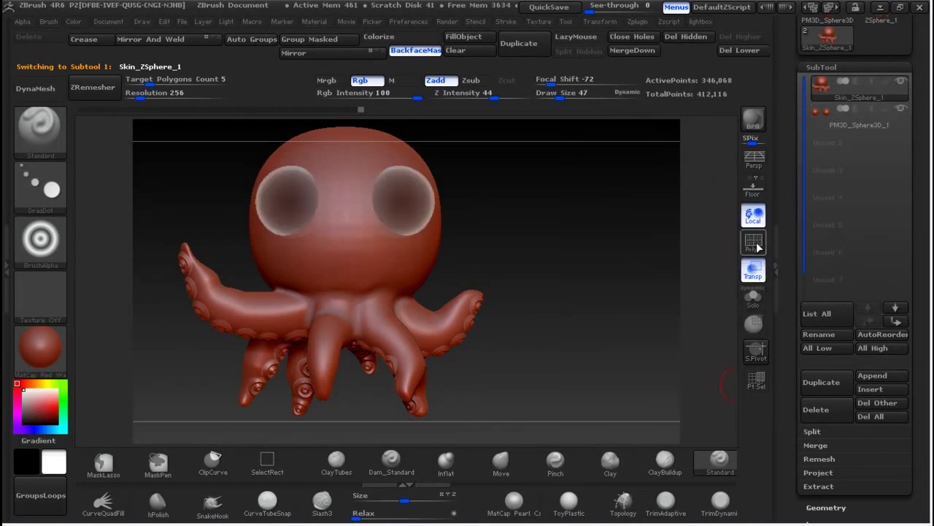
{"action": "left_click", "coordinate": [755, 270]}
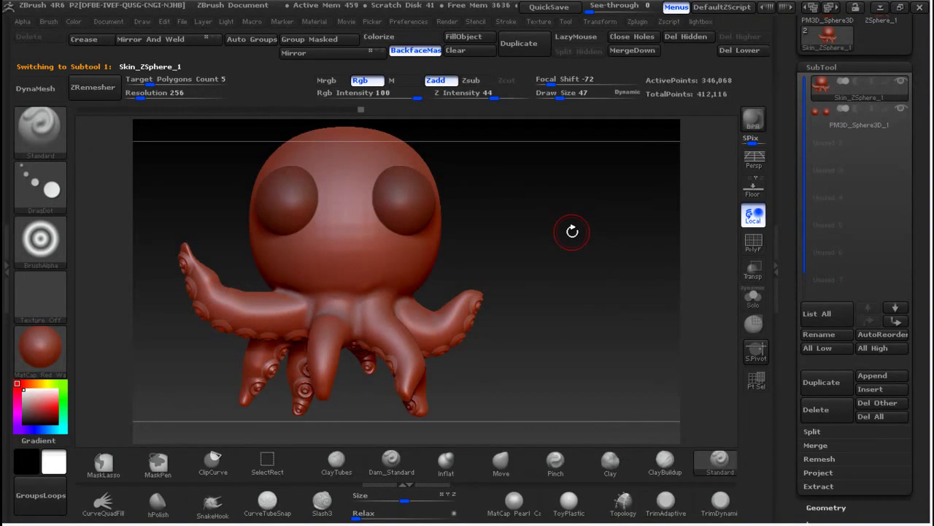
{"action": "left_click", "coordinate": [42, 343]}
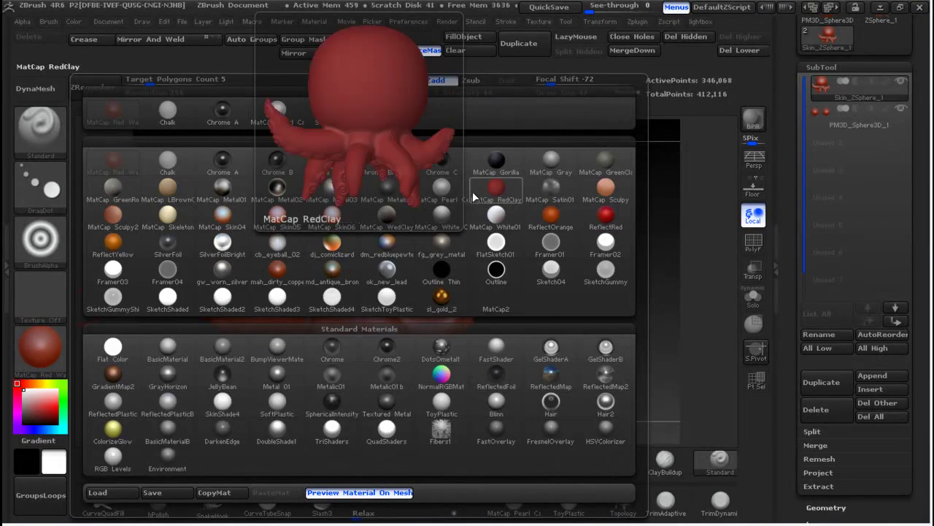
{"action": "left_click", "coordinate": [443, 207]}
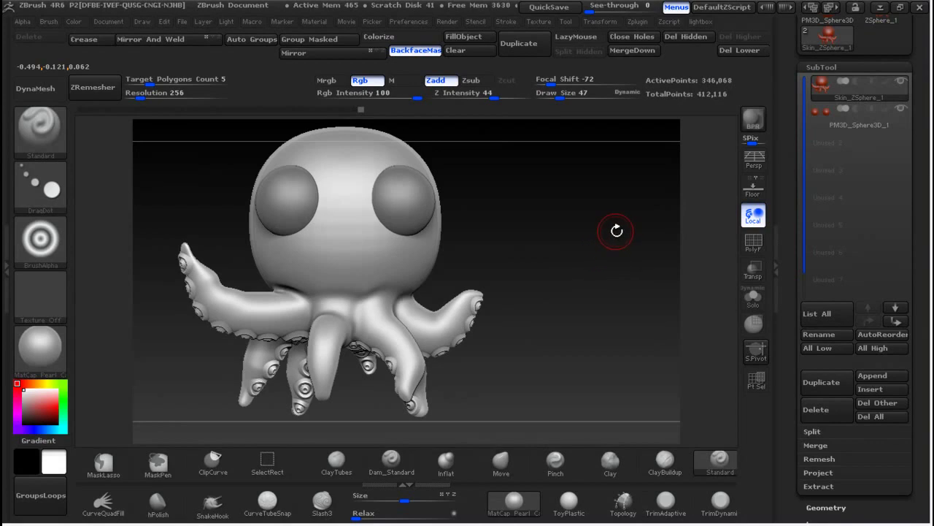
- Select the eyes subtool and set the Standard brush to Mrgb with Zadd and backface masking off
{"action": "left_click", "coordinate": [866, 121]}
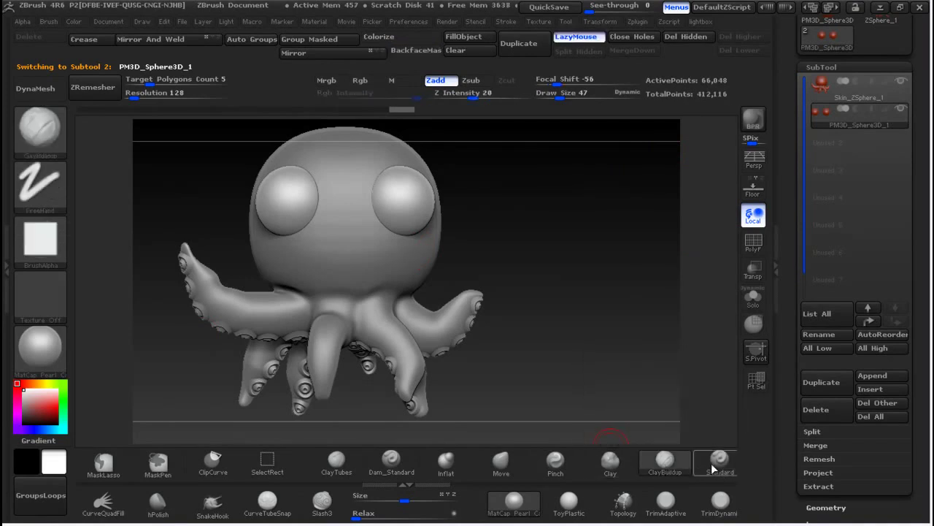
{"action": "left_click", "coordinate": [438, 80]}
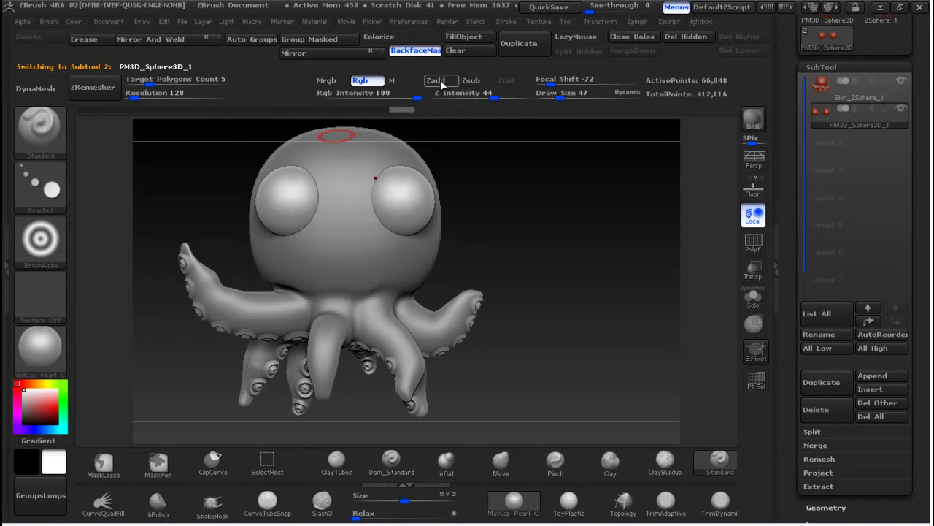
{"action": "left_click", "coordinate": [329, 81]}
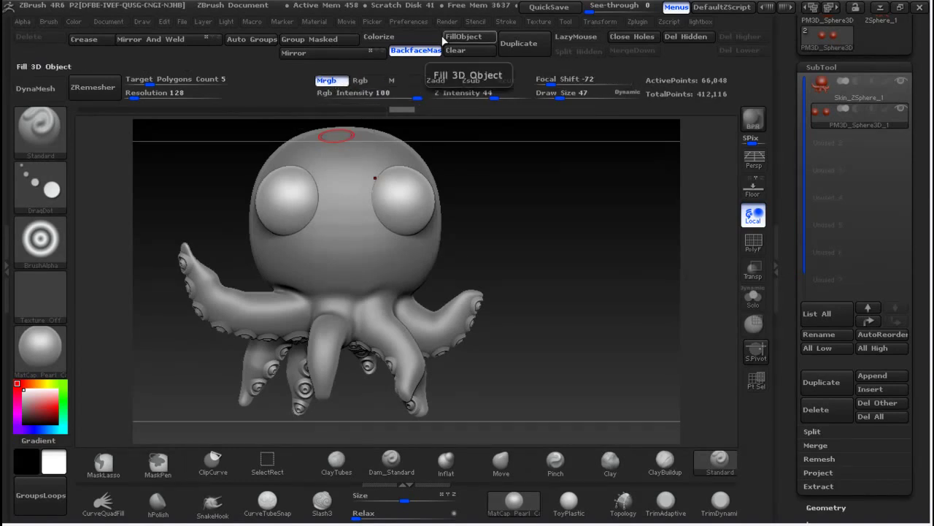
{"action": "left_click", "coordinate": [423, 50]}
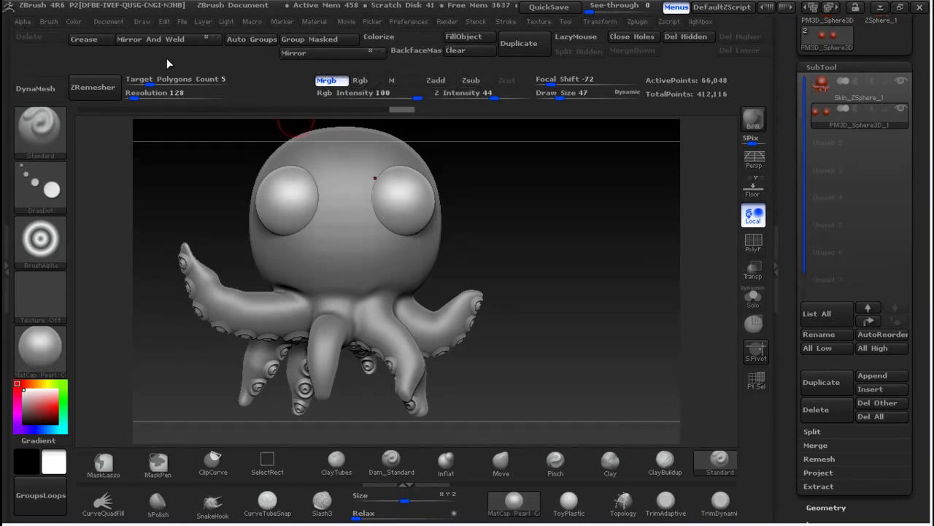
- Remove the brush's alpha and choose the SketchToyPlastic material for the eyes
{"action": "left_click", "coordinate": [49, 206]}
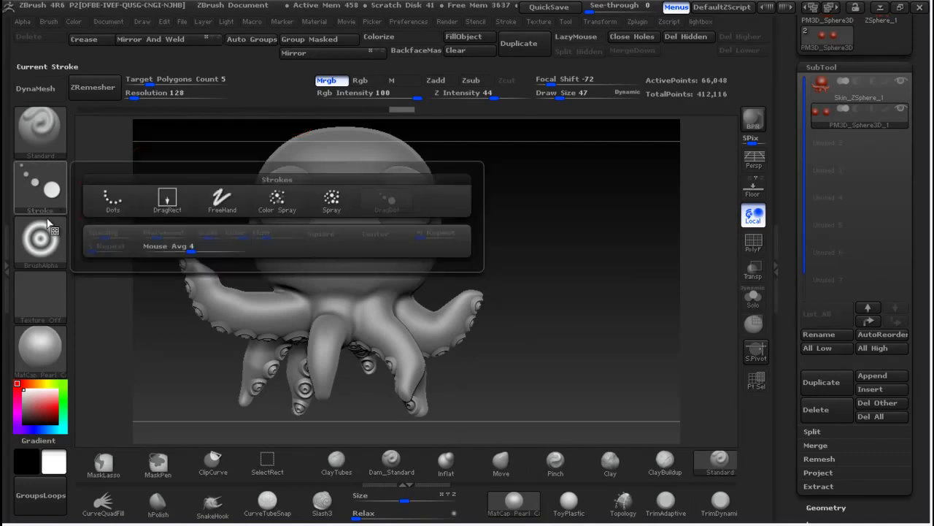
{"action": "left_click", "coordinate": [40, 239]}
{"action": "left_click", "coordinate": [122, 244]}
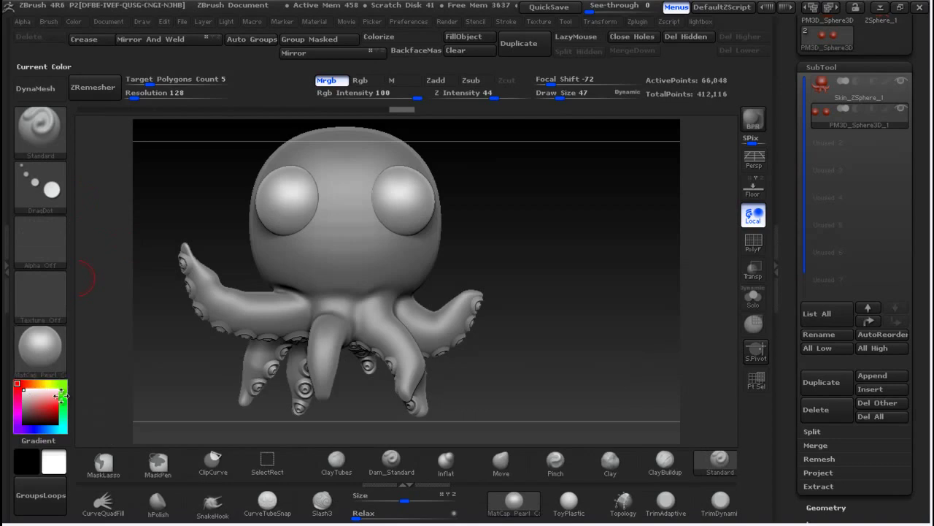
{"action": "left_click", "coordinate": [33, 357]}
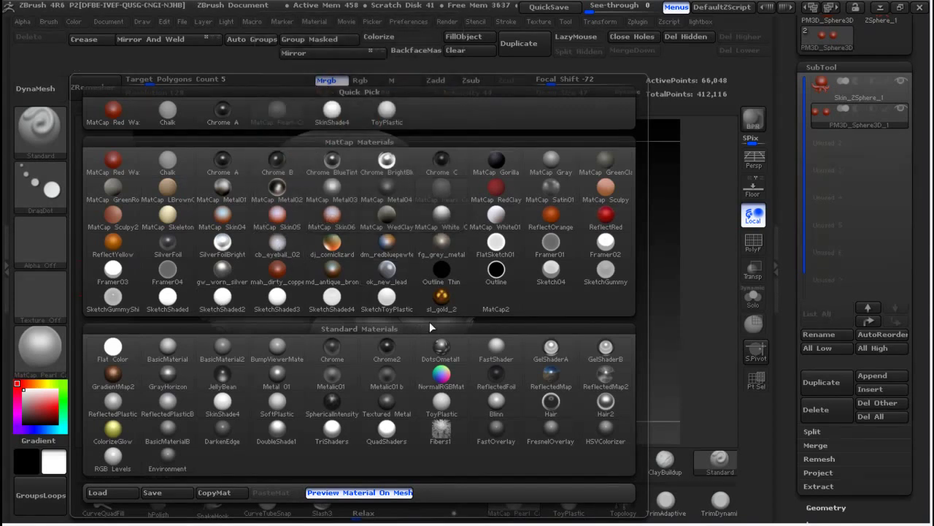
{"action": "left_click", "coordinate": [391, 300]}
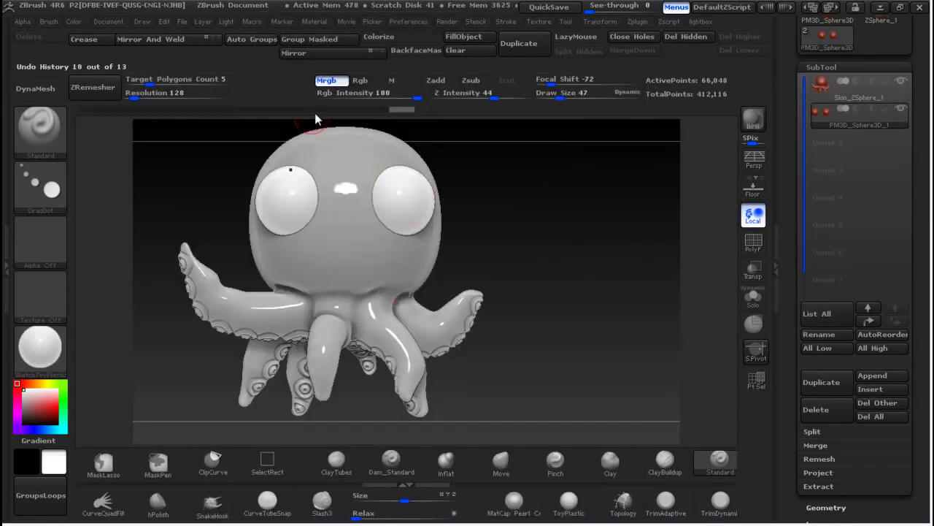
- Fill the eyes subtool with white and the SketchToyPlastic material
{"action": "left_click", "coordinate": [464, 38]}
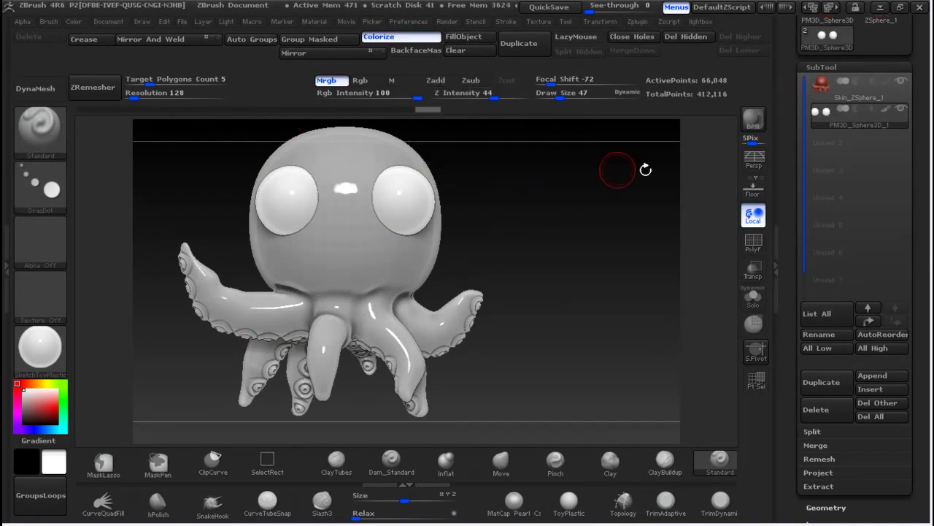
- Select the octopus body subtool and choose the ok_new_lead material for it
{"action": "left_click", "coordinate": [845, 93]}
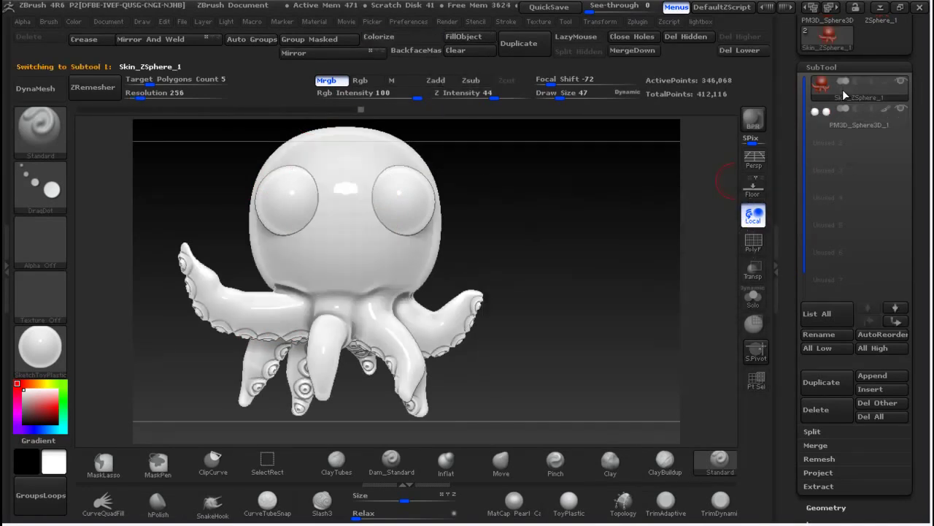
{"action": "left_click_drag", "start_coordinate": [488, 279], "coordinate": [459, 289]}
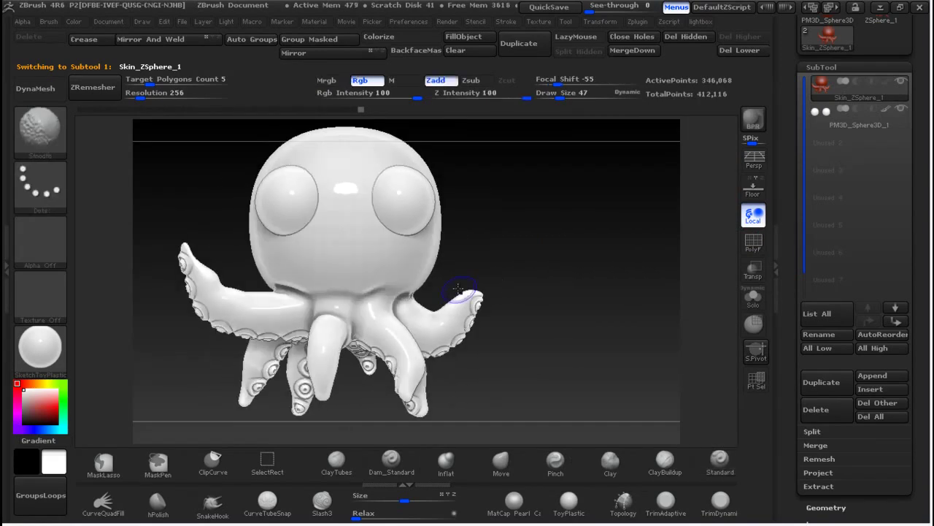
{"action": "mouse_move", "coordinate": [503, 266]}
{"action": "left_mouse_down"}
{"action": "mouse_move", "coordinate": [551, 302]}
{"action": "mouse_move", "coordinate": [538, 283]}
{"action": "mouse_move", "coordinate": [467, 280]}
{"action": "left_mouse_up"}
{"action": "key", "text": "ctrl"}
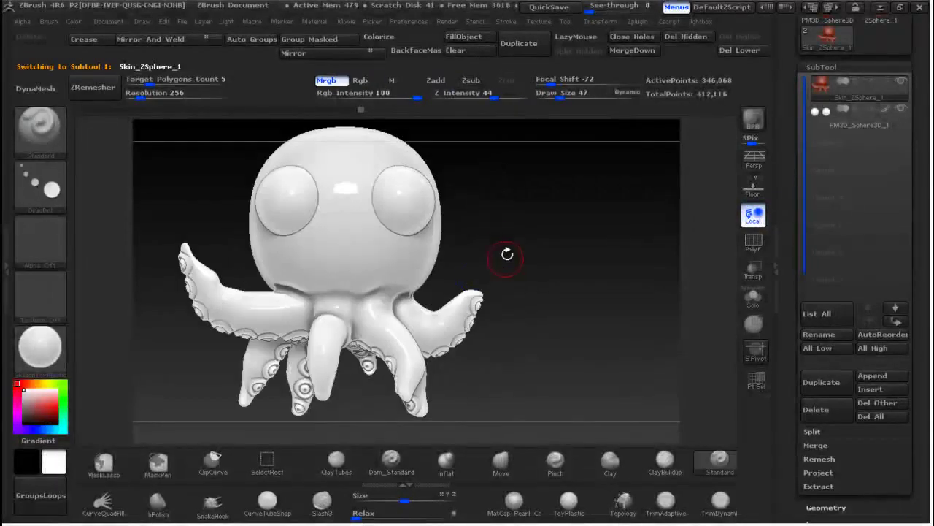
{"action": "mouse_move", "coordinate": [502, 247]}
{"action": "right_mouse_down", "text": "ctrl"}
{"action": "mouse_move", "coordinate": [511, 279]}
{"action": "mouse_move", "coordinate": [613, 244]}
{"action": "right_mouse_up", "text": "ctrl"}
{"action": "left_click_drag", "start_coordinate": [612, 243], "coordinate": [562, 262]}
{"action": "left_click", "coordinate": [40, 347]}
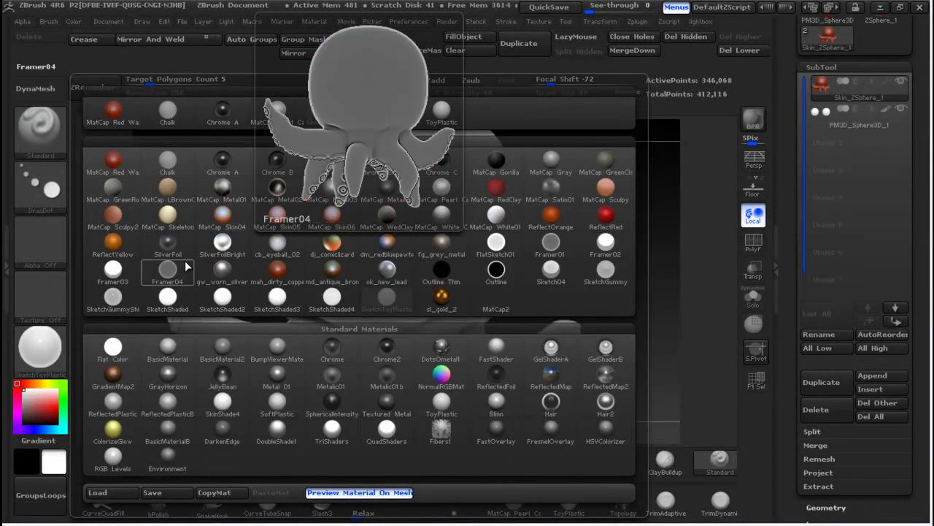
{"action": "left_click", "coordinate": [387, 270]}
- Select the eyes subtool, shrink the brush and turn on symmetry so both eyes are painted together
{"action": "left_click", "coordinate": [859, 124]}
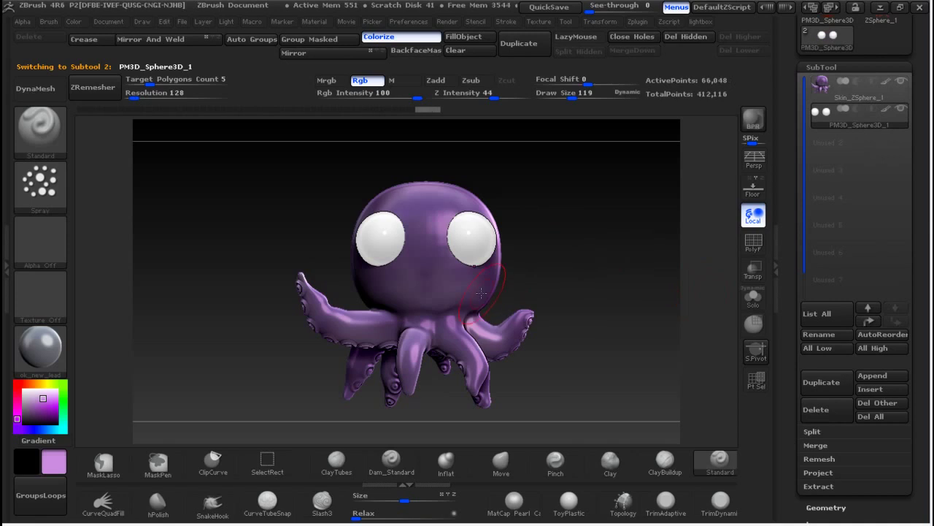
{"action": "left_click_drag", "start_coordinate": [543, 202], "coordinate": [542, 344], "text": "alt"}
{"action": "right_click_drag", "start_coordinate": [563, 314], "coordinate": [555, 238], "text": "ctrl"}
{"action": "left_click_drag", "start_coordinate": [554, 239], "coordinate": [590, 224], "text": "alt"}
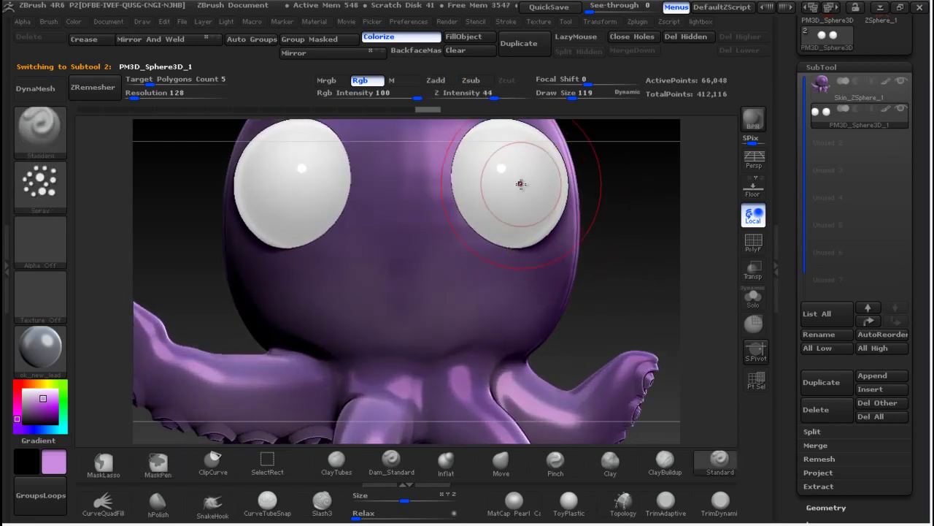
{"action": "right_click_drag", "start_coordinate": [548, 205], "coordinate": [579, 214], "text": "ctrl"}
{"action": "left_click_drag", "start_coordinate": [580, 215], "coordinate": [618, 256], "text": "alt"}
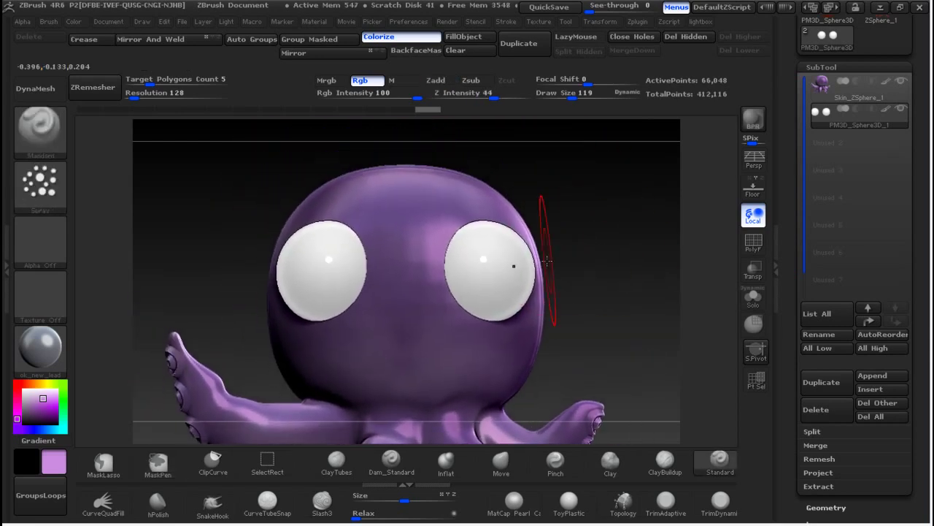
{"action": "key", "text": "bracketleft"}
{"action": "key", "text": "bracketleft"}
{"action": "key", "text": "bracketleft"}
{"action": "key", "text": "bracketleft"}
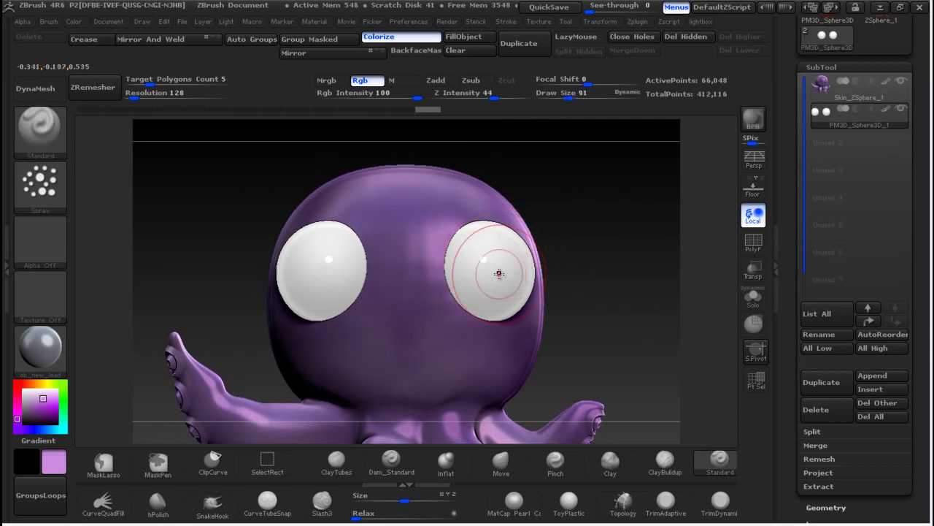
{"action": "key", "text": "x"}
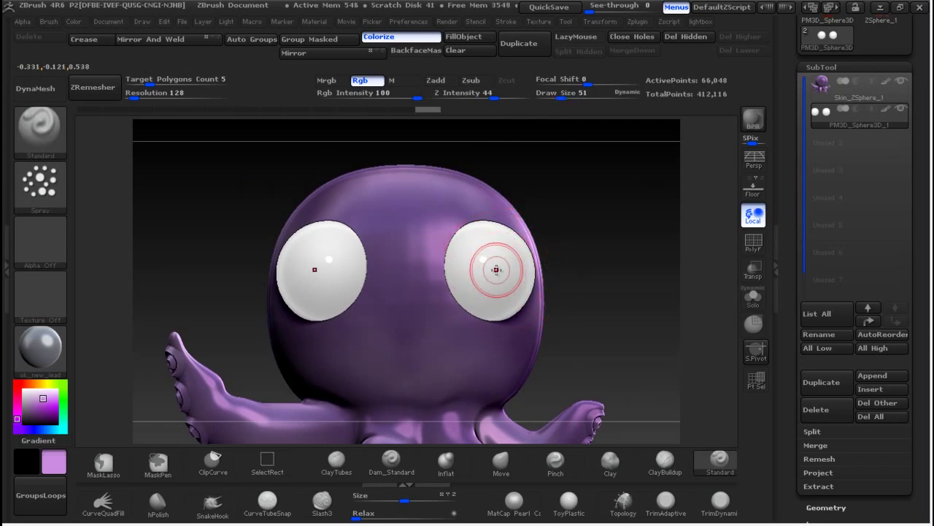
- Set the brush's focal shift to -100 and its draw size to 71
{"action": "left_click_drag", "start_coordinate": [589, 81], "coordinate": [520, 83]}
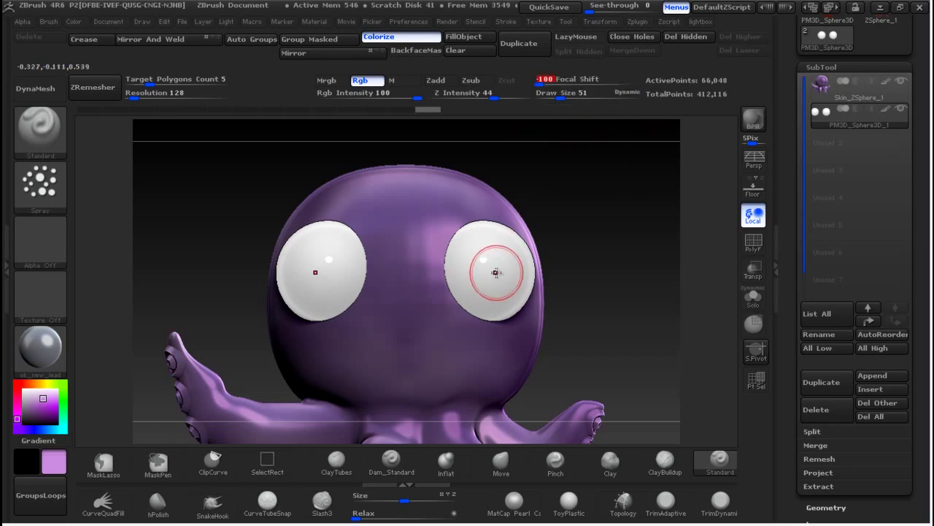
{"action": "key", "text": "bracketright"}
{"action": "key", "text": "bracketright"}
{"action": "key", "text": "bracketright"}
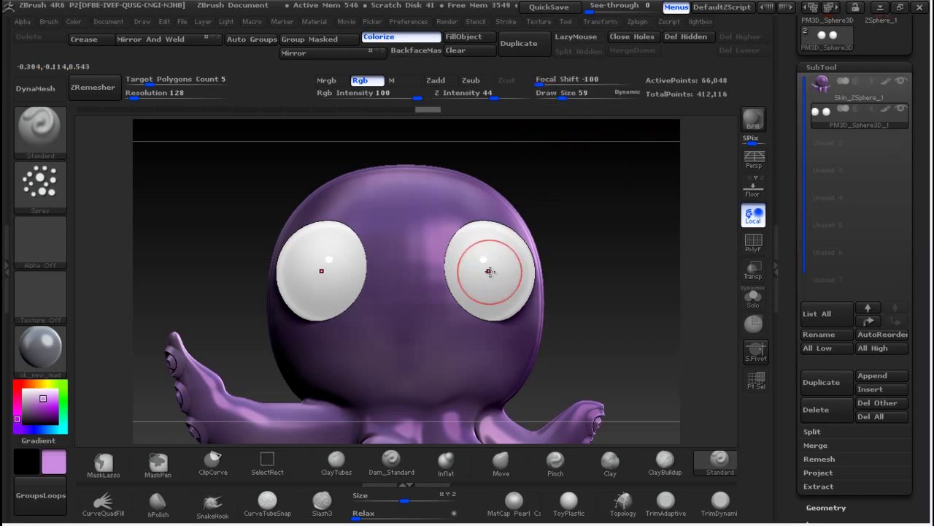
{"action": "key", "text": "bracketright"}
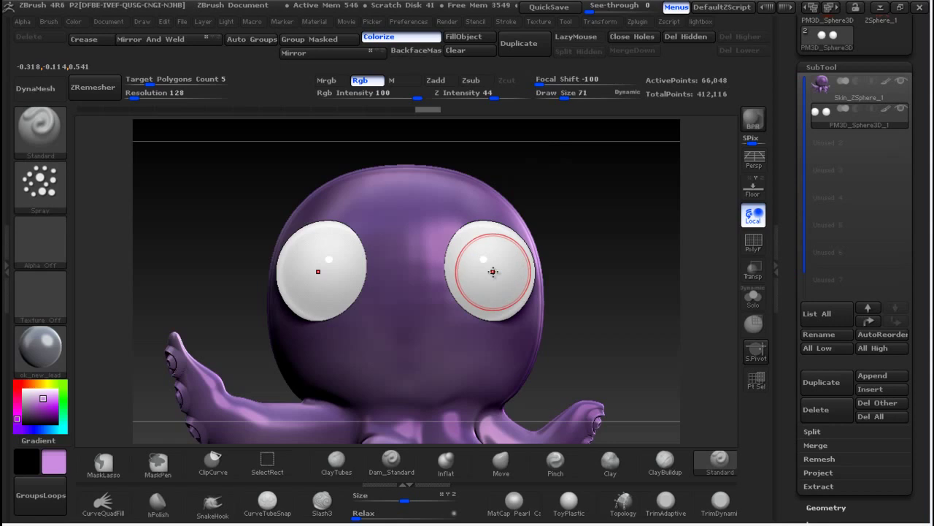
- Switch the stroke to DragDot, choose a medium blue and paint a round iris on both eyes
{"action": "left_click", "coordinate": [37, 191]}
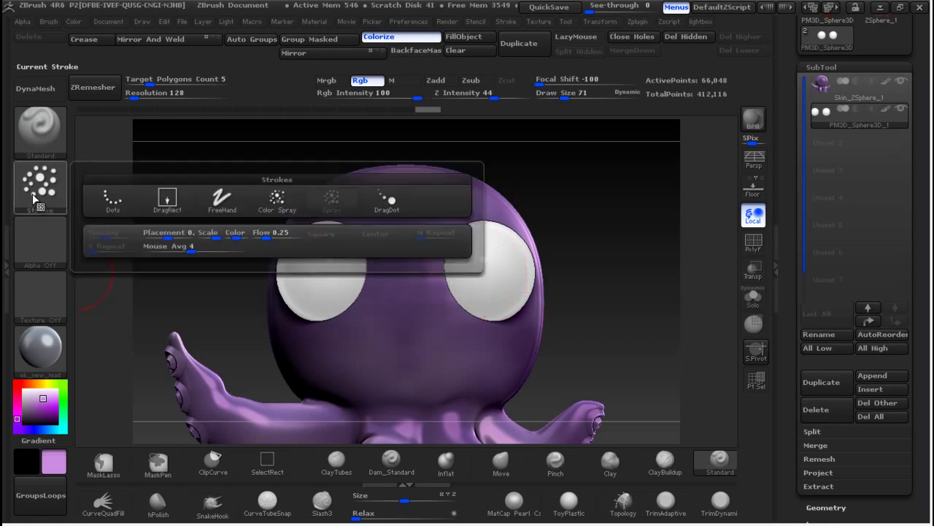
{"action": "left_click", "coordinate": [384, 209]}
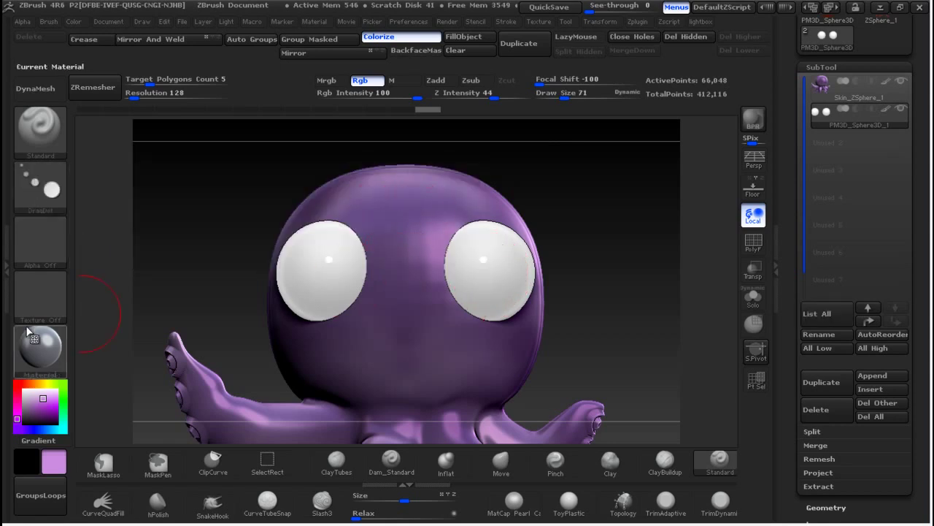
{"action": "left_click", "coordinate": [40, 431]}
{"action": "left_click", "coordinate": [36, 431]}
{"action": "left_click_drag", "start_coordinate": [45, 416], "coordinate": [44, 408]}
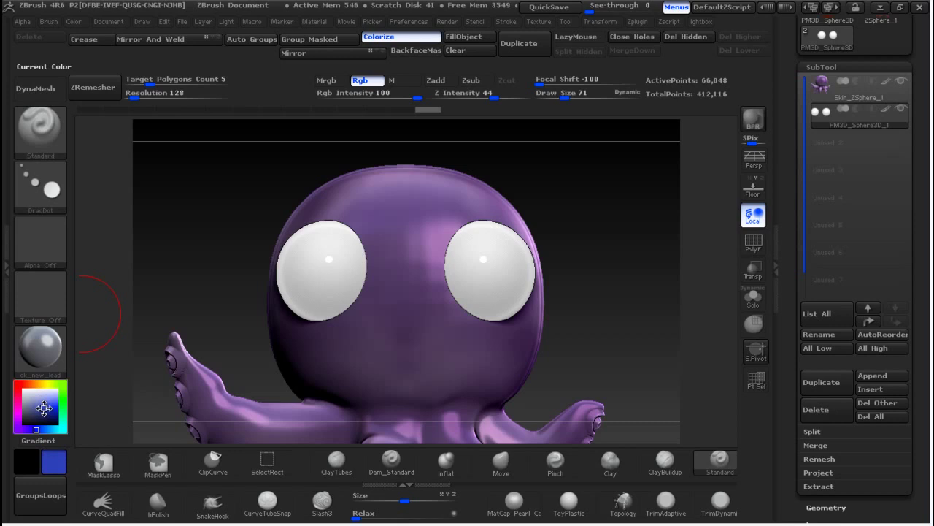
{"action": "mouse_move", "coordinate": [449, 264]}
{"action": "left_mouse_down"}
{"action": "mouse_move", "coordinate": [513, 266]}
{"action": "mouse_move", "coordinate": [470, 269]}
{"action": "mouse_move", "coordinate": [485, 268]}
{"action": "left_mouse_up"}
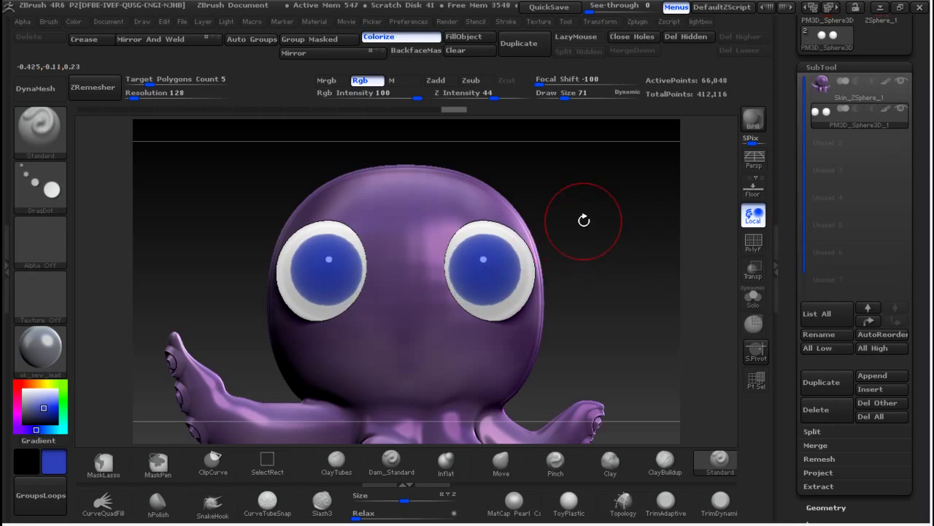
- Reduce the draw size to 35 and paint a near-black blue pupil at the centre of both irises
{"action": "left_click_drag", "start_coordinate": [594, 215], "coordinate": [612, 292], "text": "alt"}
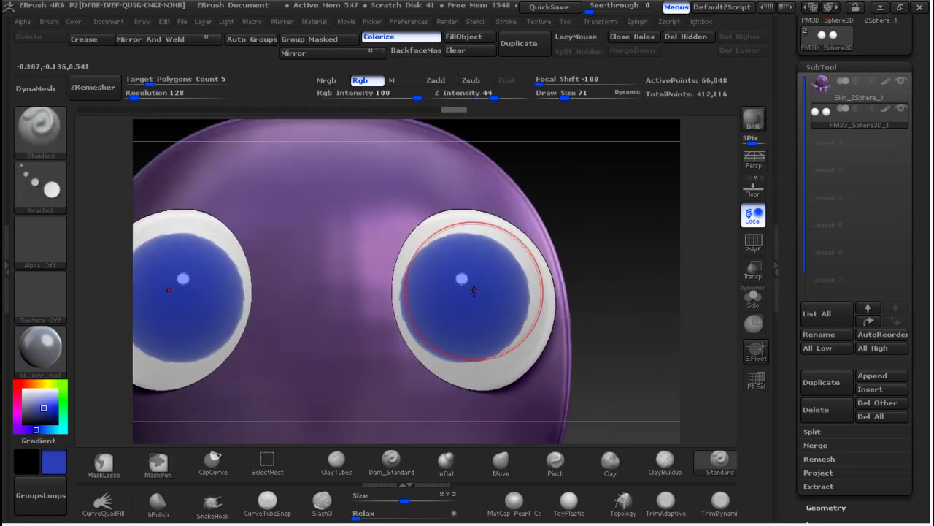
{"action": "key", "text": "bracketleft"}
{"action": "key", "text": "bracketleft"}
{"action": "key", "text": "bracketleft"}
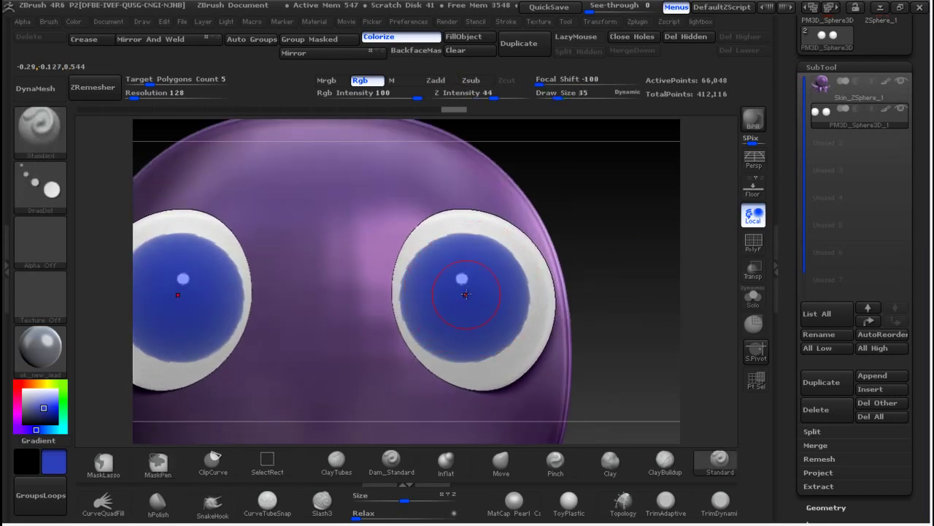
{"action": "left_click_drag", "start_coordinate": [41, 419], "coordinate": [35, 422]}
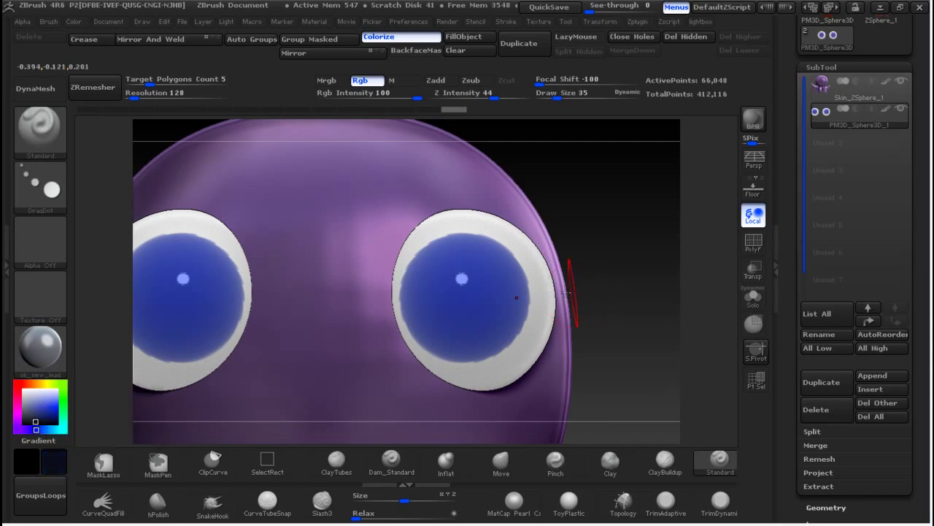
{"action": "left_click", "coordinate": [464, 295]}
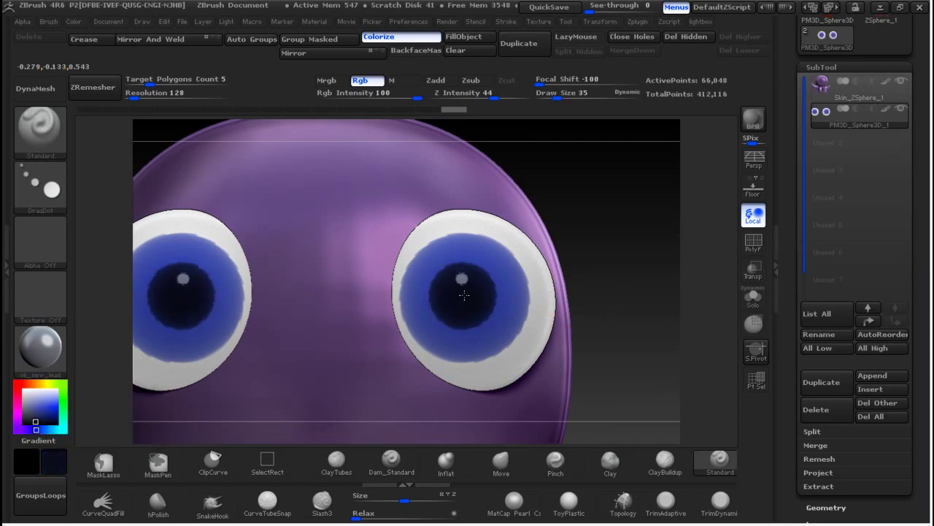
- Inspect the painted eyes up close and run a BPR render of the octopus with its face enlarged
{"action": "right_click_drag", "start_coordinate": [603, 240], "coordinate": [613, 329], "text": "ctrl"}
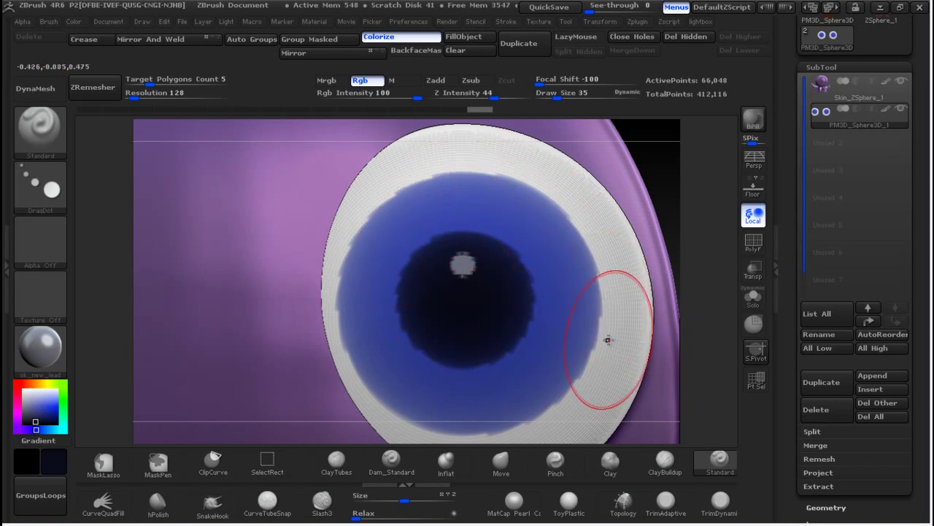
{"action": "key", "text": "shift"}
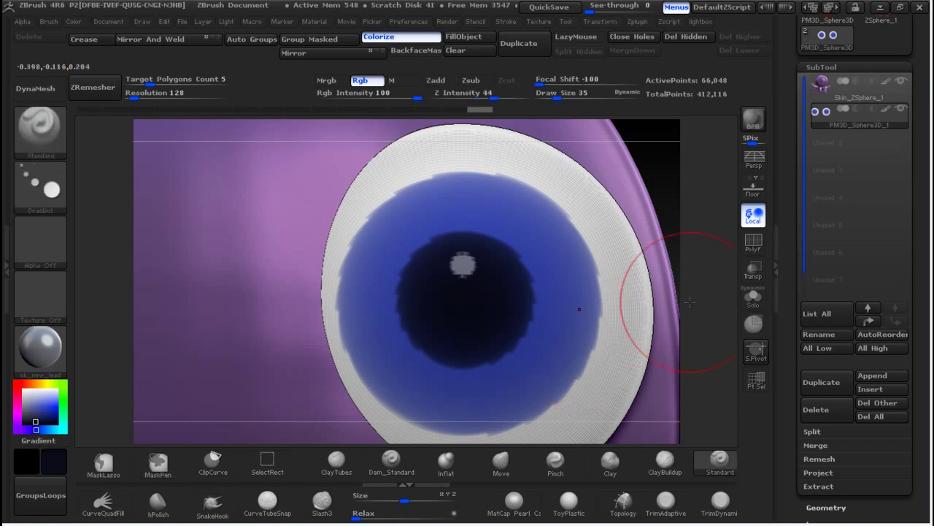
{"action": "key", "text": "f"}
{"action": "left_click_drag", "start_coordinate": [584, 302], "coordinate": [723, 175]}
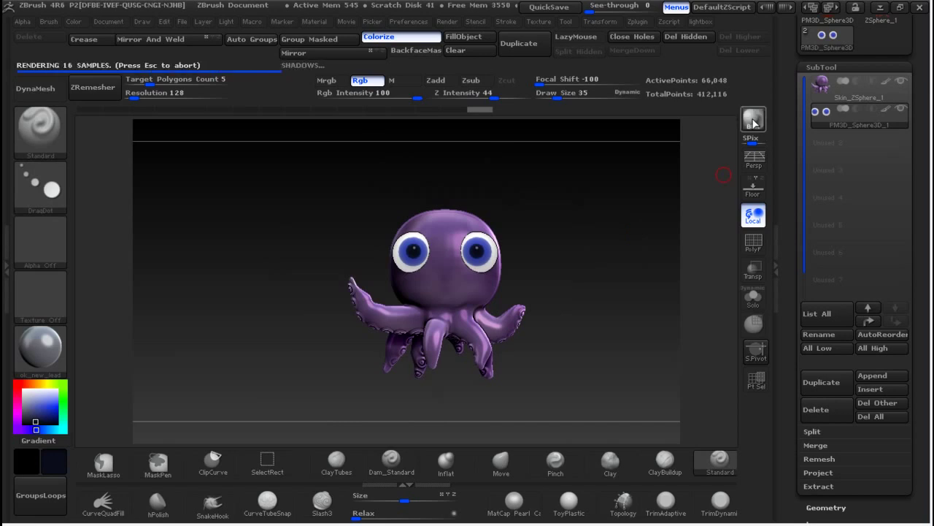
{"action": "left_click_drag", "start_coordinate": [574, 200], "coordinate": [594, 290], "text": "alt"}
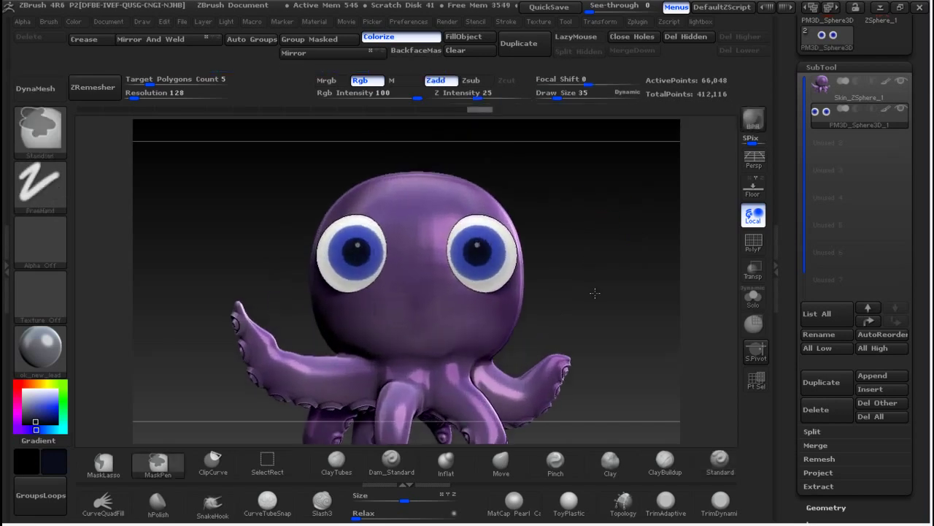
{"action": "left_click", "coordinate": [754, 119]}
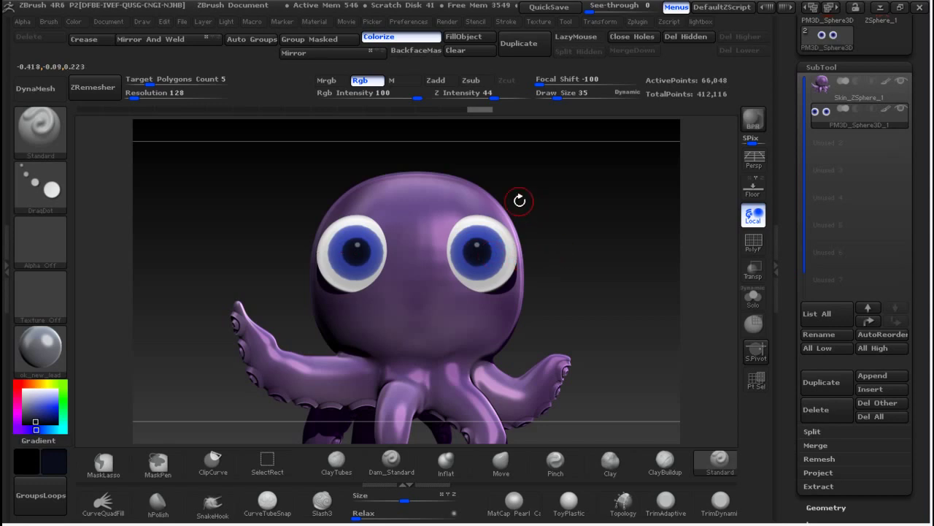
{"action": "left_click", "coordinate": [640, 24]}
{"action": "left_click", "coordinate": [680, 193]}
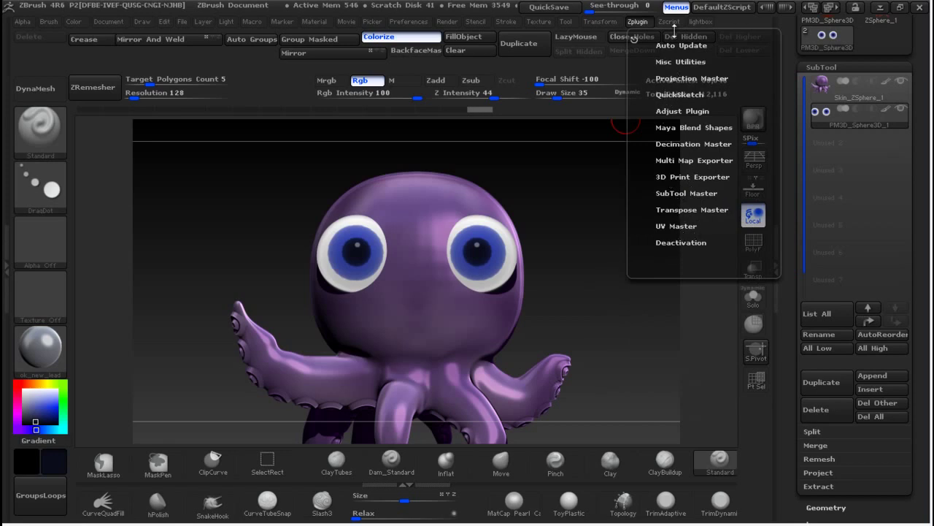
{"action": "mouse_move", "coordinate": [599, 23]}
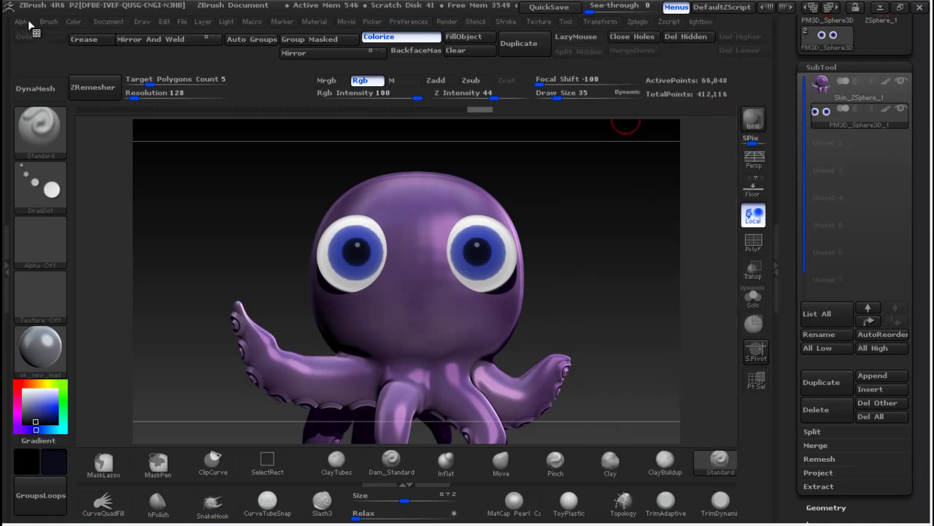
{"action": "mouse_move", "coordinate": [29, 24]}
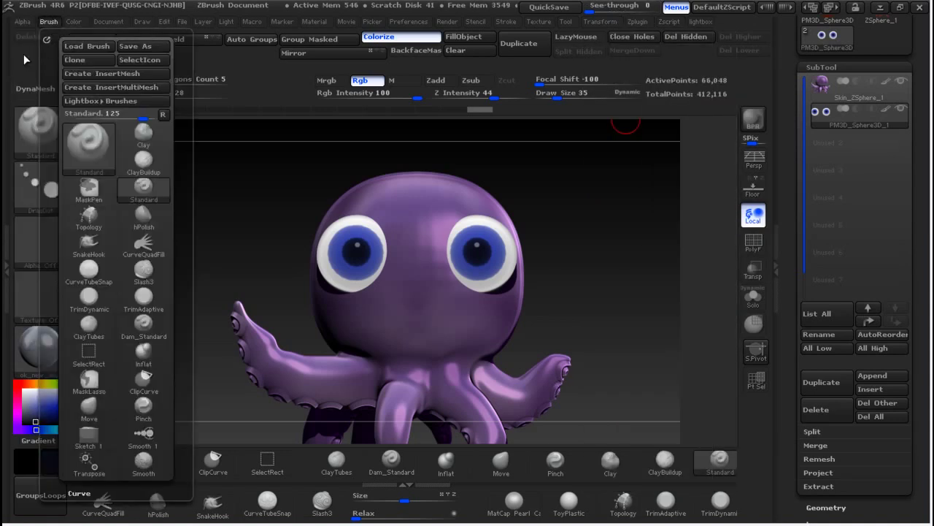
{"action": "mouse_move", "coordinate": [100, 27]}
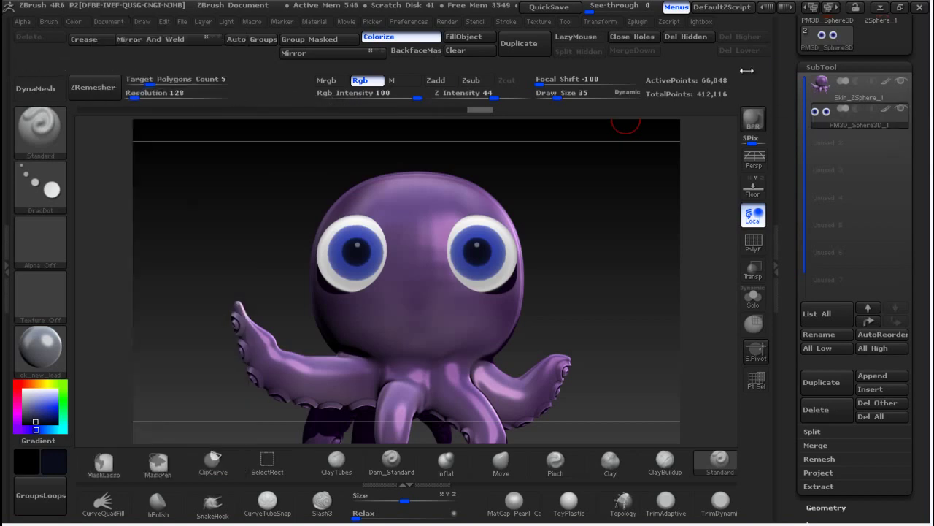
{"action": "left_click_drag", "start_coordinate": [920, 58], "coordinate": [920, 189]}
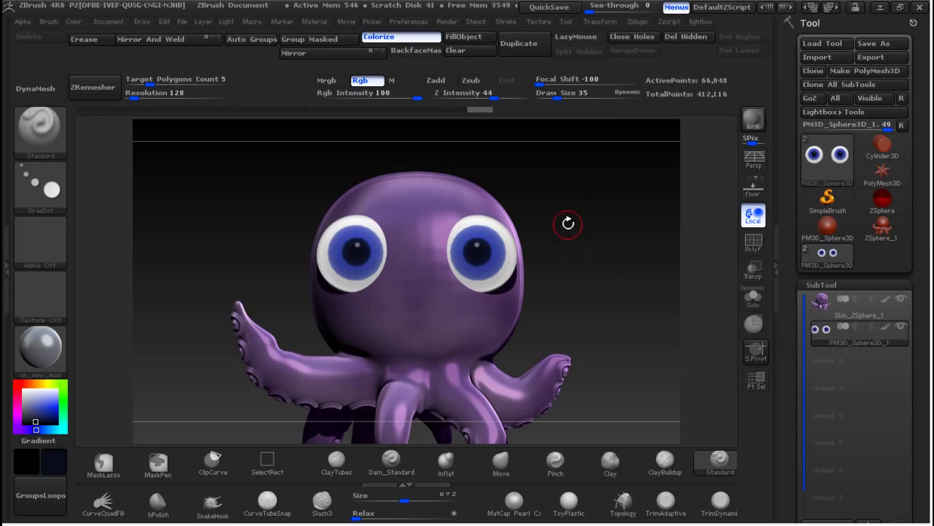
- Reduce the draw size to 19 and, without symmetry, paint a pale lavender highlight on the upper right of each pupil
{"action": "left_click_drag", "start_coordinate": [575, 210], "coordinate": [480, 238], "text": "alt"}
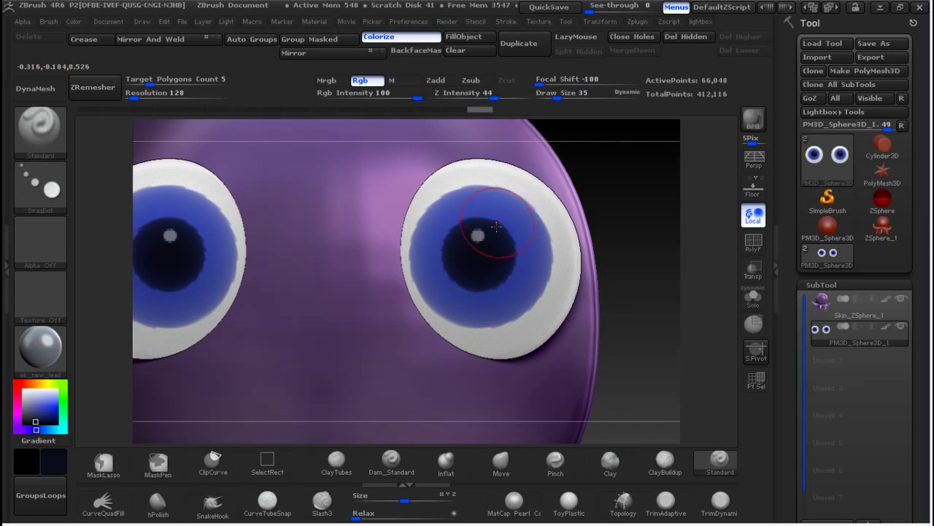
{"action": "key", "text": "bracketleft"}
{"action": "left_click", "coordinate": [39, 391]}
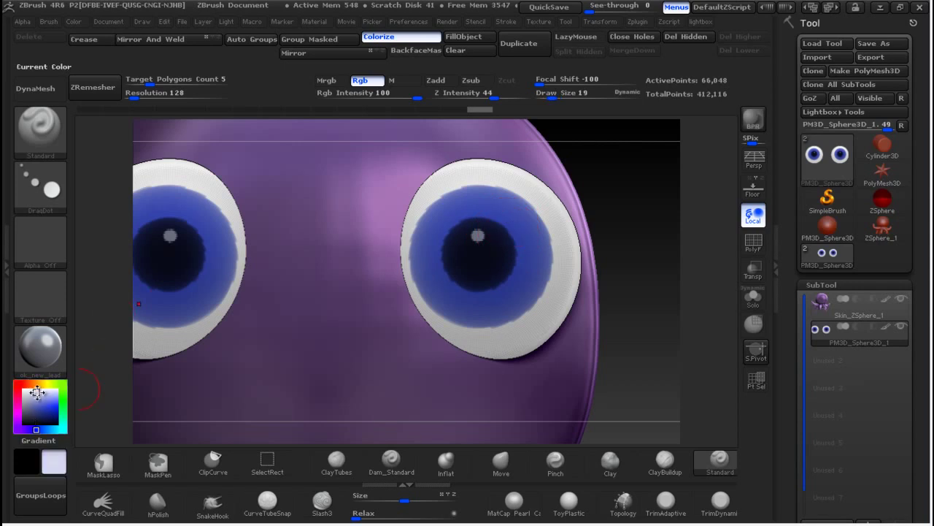
{"action": "left_click", "coordinate": [516, 228]}
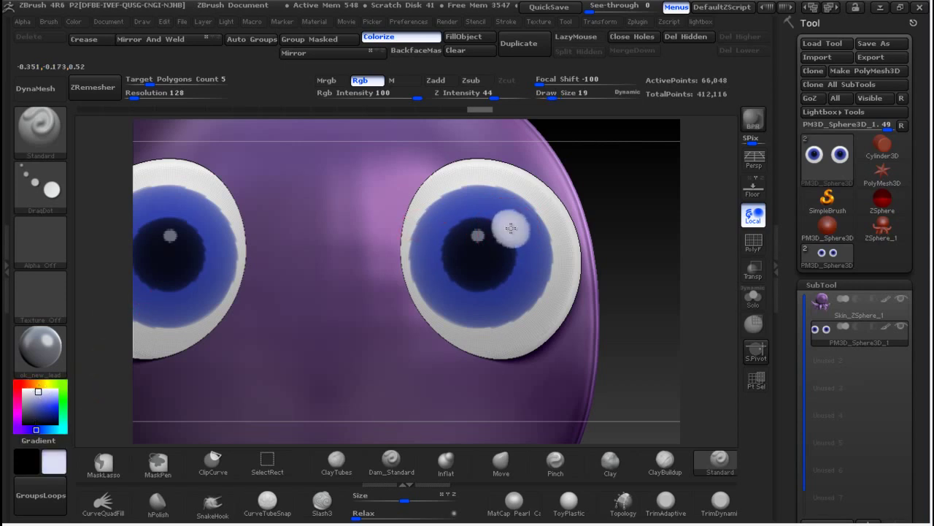
{"action": "left_click", "coordinate": [205, 229]}
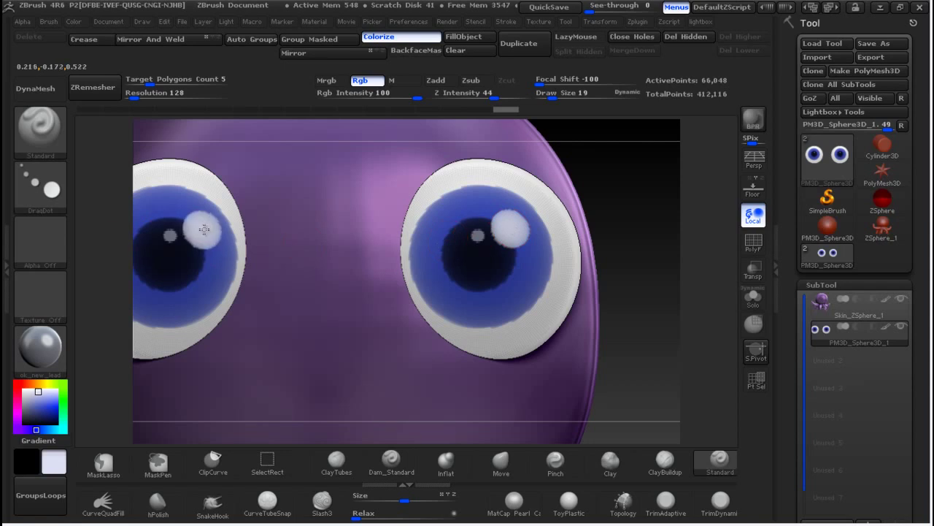
- Make the octopus body the active subtool and run a BPR render of the whole model
{"action": "right_click_drag", "start_coordinate": [652, 326], "coordinate": [553, 173], "text": "ctrl"}
{"action": "left_click_drag", "start_coordinate": [487, 258], "coordinate": [496, 283]}
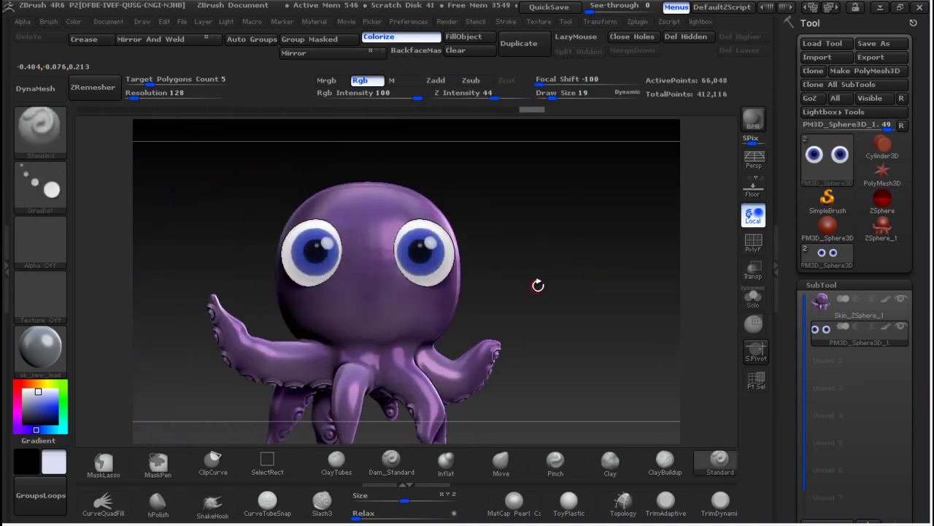
{"action": "mouse_move", "coordinate": [886, 329]}
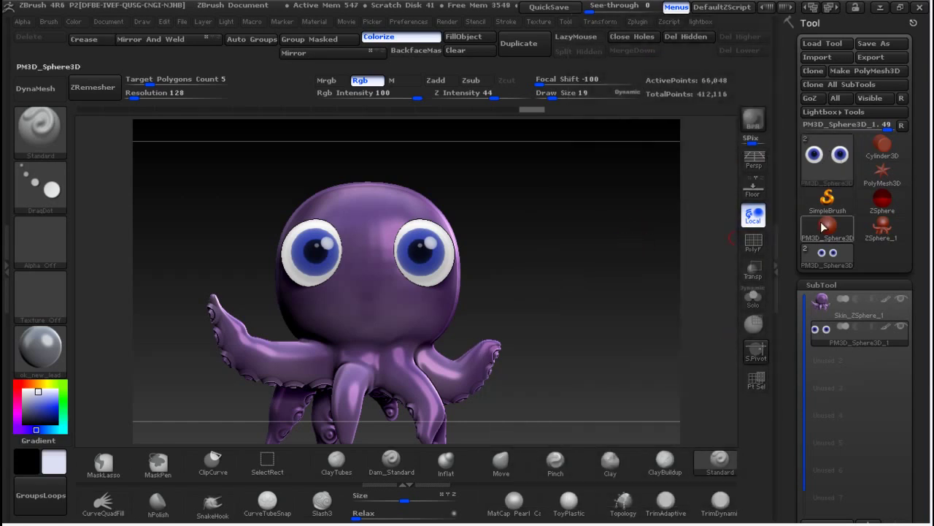
{"action": "left_click", "coordinate": [850, 312]}
{"action": "key", "text": "shift+r"}
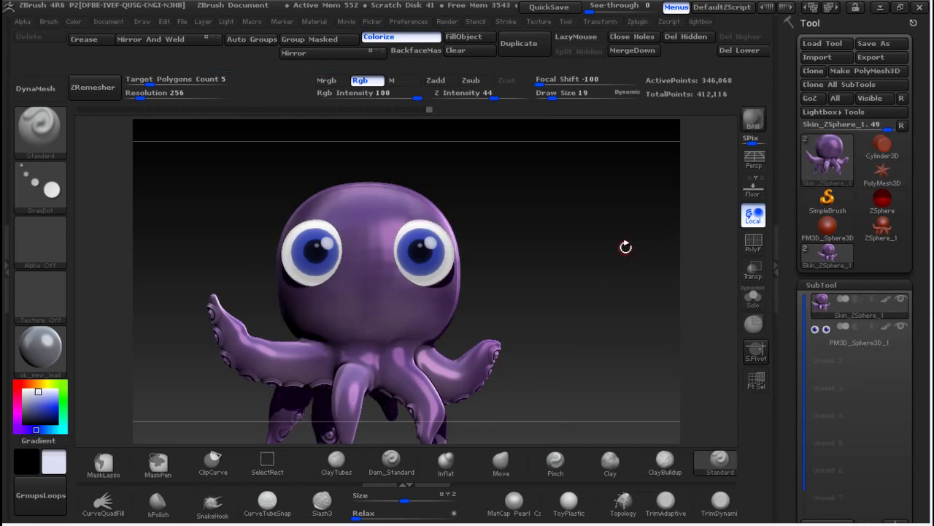
- Examine the whole octopus from the front at several zoom levels and run another BPR render
{"action": "key", "text": "f"}
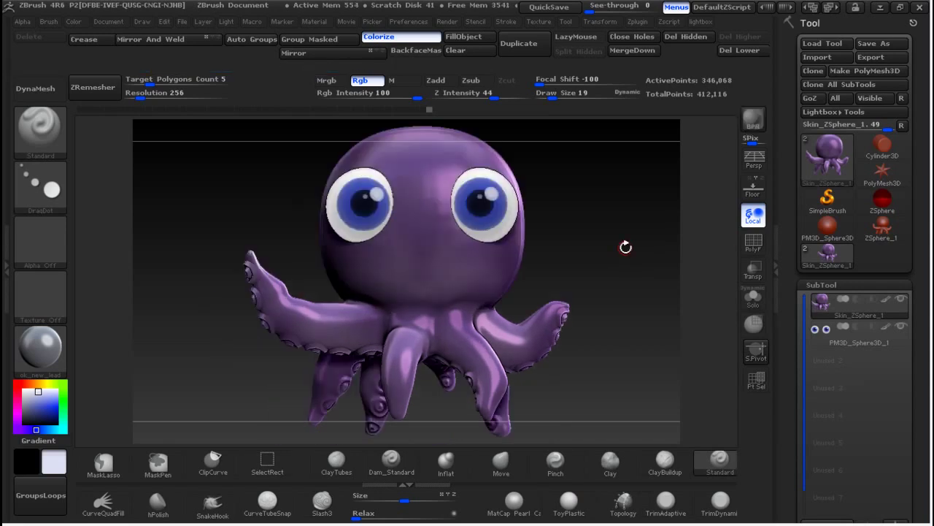
{"action": "right_click_drag", "start_coordinate": [626, 246], "coordinate": [595, 246], "text": "ctrl"}
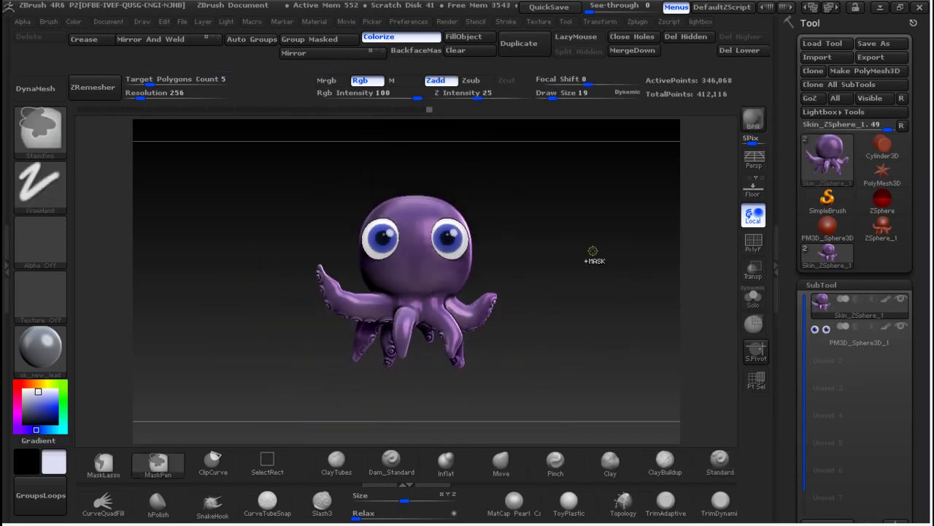
{"action": "mouse_move", "coordinate": [558, 276]}
{"action": "right_mouse_down"}
{"action": "mouse_move", "coordinate": [594, 277]}
{"action": "mouse_move", "coordinate": [474, 279]}
{"action": "mouse_move", "coordinate": [528, 287]}
{"action": "right_mouse_up"}
{"action": "right_click_drag", "start_coordinate": [574, 248], "coordinate": [583, 280], "text": "ctrl"}
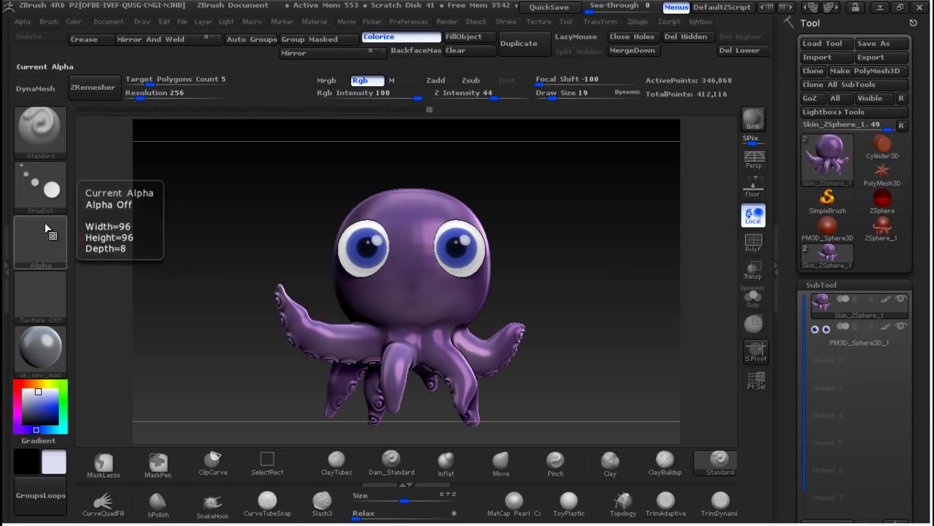
{"action": "right_click_drag", "start_coordinate": [555, 255], "coordinate": [559, 276], "text": "ctrl"}
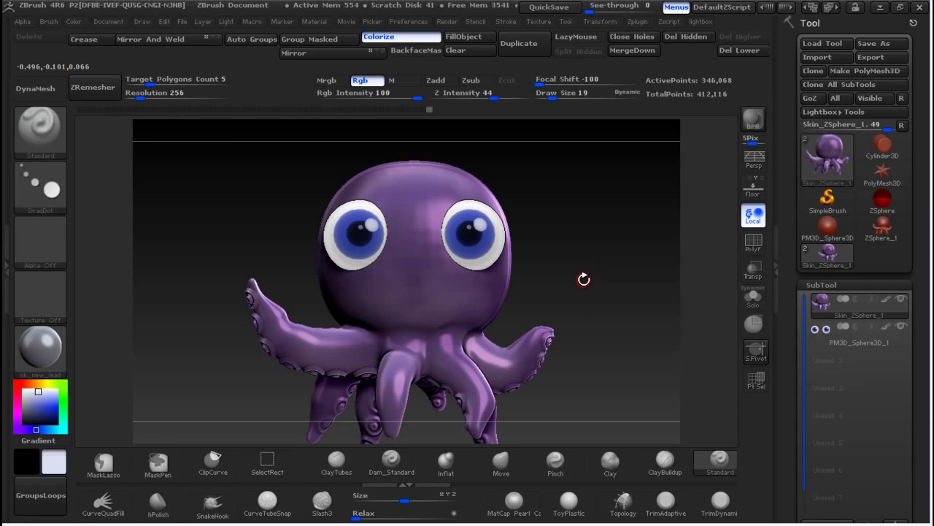
{"action": "left_click", "coordinate": [52, 231]}
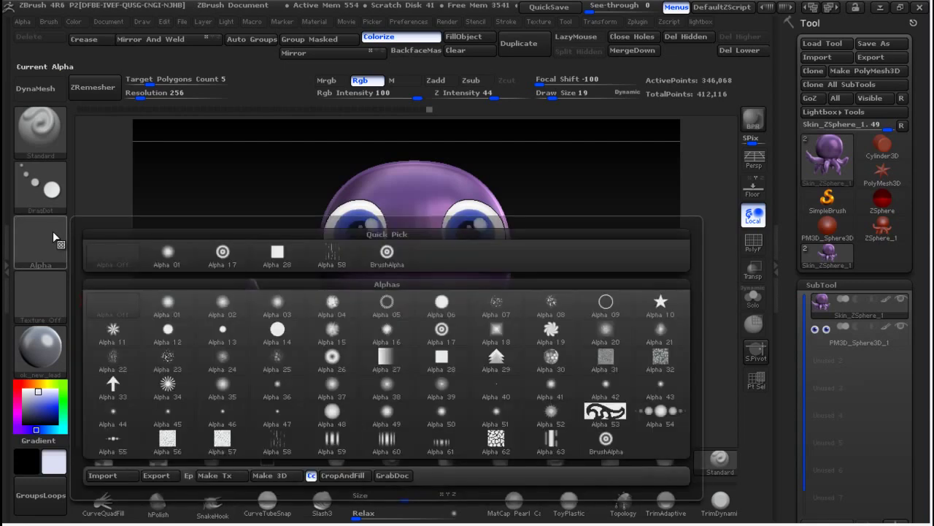
{"action": "left_click", "coordinate": [52, 230]}
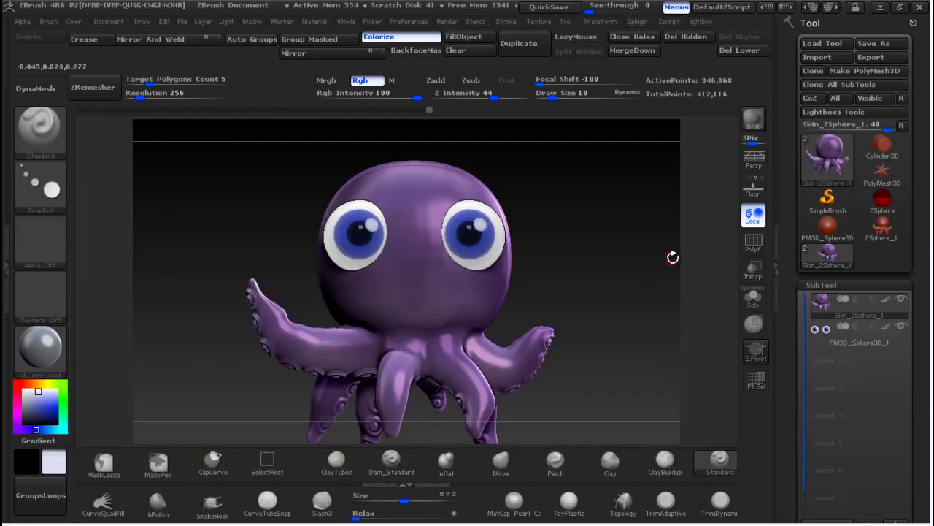
{"action": "left_click_drag", "start_coordinate": [636, 311], "coordinate": [603, 265], "text": "alt"}
{"action": "key", "text": "shift+r"}
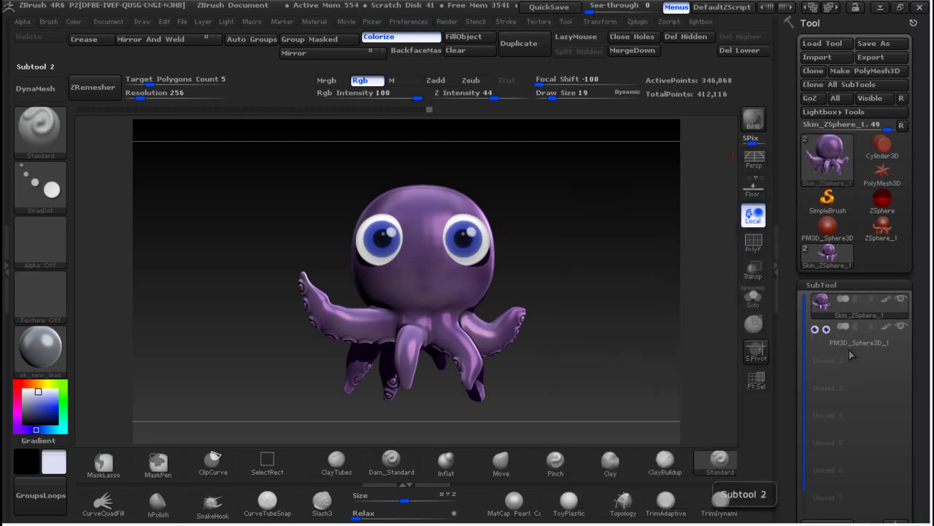
- With the Standard brush, switch to the Mrgb channel and fill the body with the MatCap Gray material and current pale lavender colour
{"action": "mouse_move", "coordinate": [847, 314]}
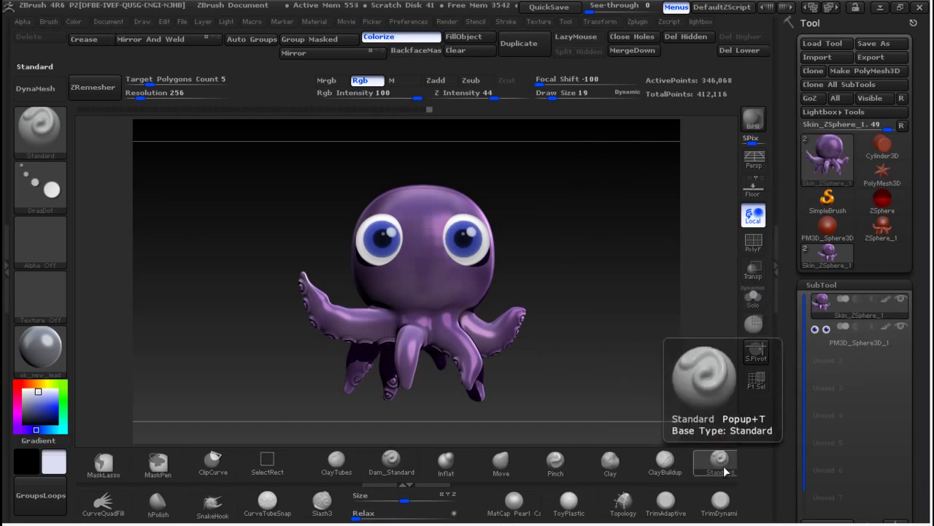
{"action": "left_click", "coordinate": [723, 465]}
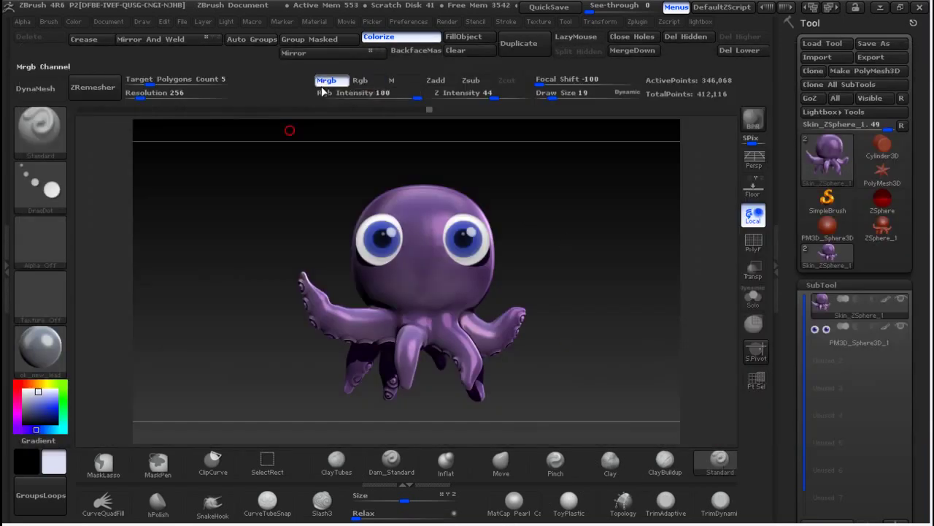
{"action": "left_click", "coordinate": [379, 36]}
{"action": "left_click", "coordinate": [401, 36]}
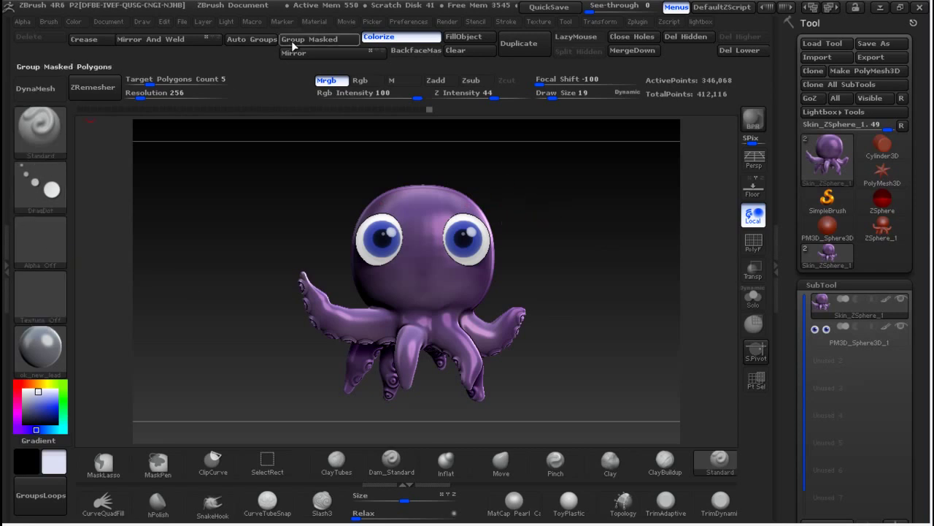
{"action": "mouse_move", "coordinate": [44, 357]}
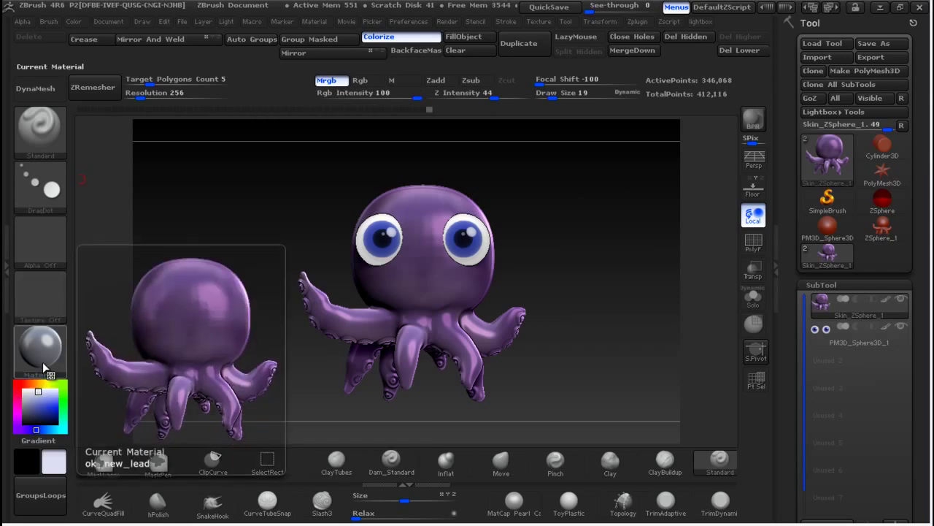
{"action": "left_click", "coordinate": [43, 362]}
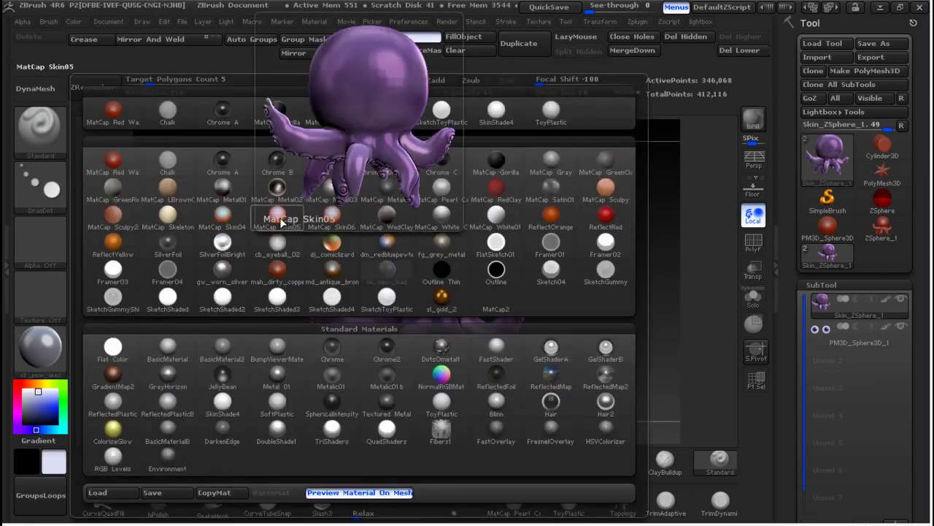
{"action": "mouse_move", "coordinate": [376, 251]}
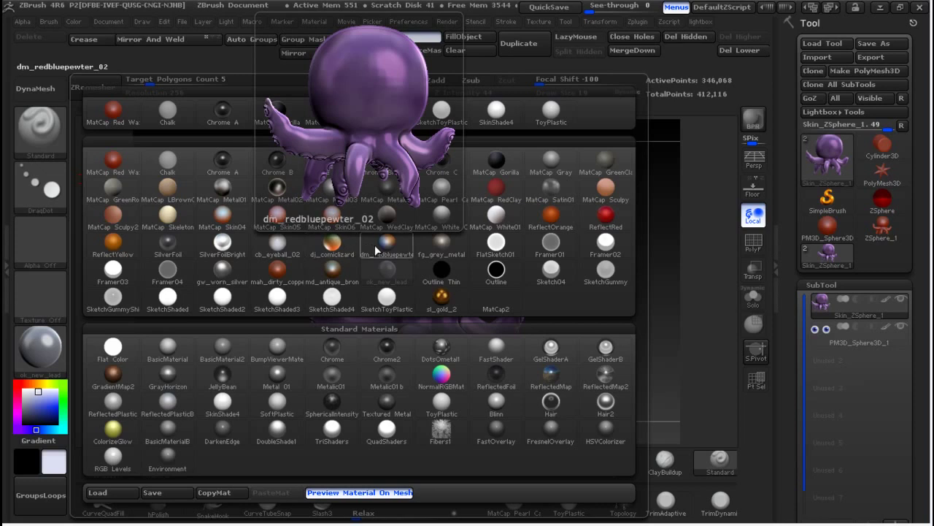
{"action": "left_click", "coordinate": [558, 164]}
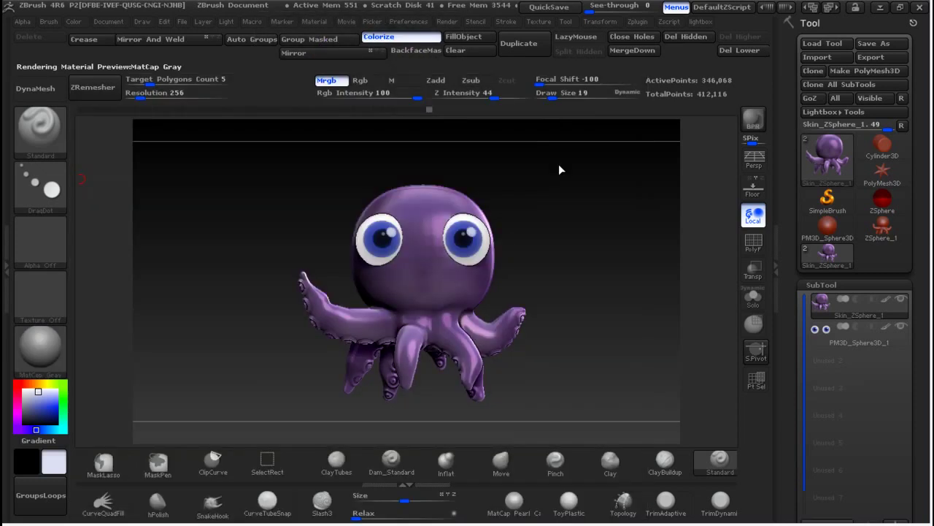
{"action": "left_click", "coordinate": [467, 38]}
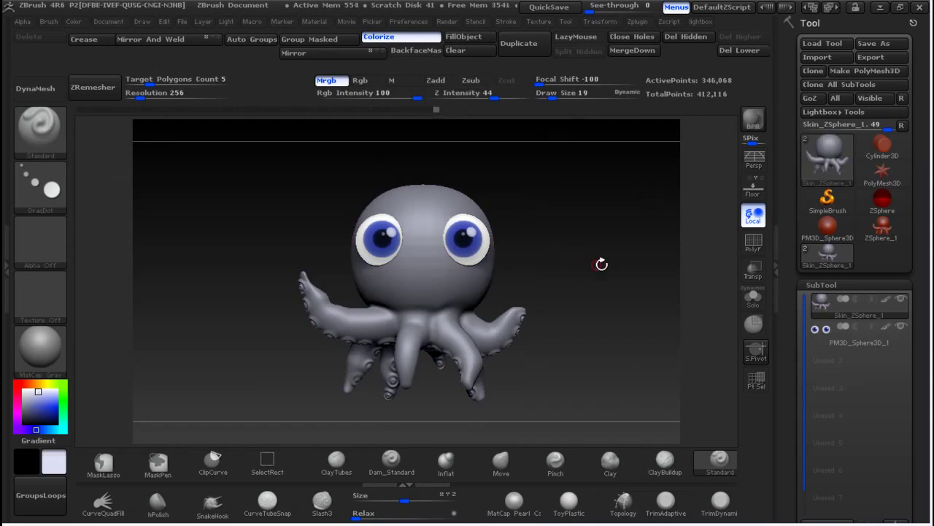
- Choose the MatCap White01 material and turn off Colorize to preview it on the body
{"action": "left_click", "coordinate": [51, 346]}
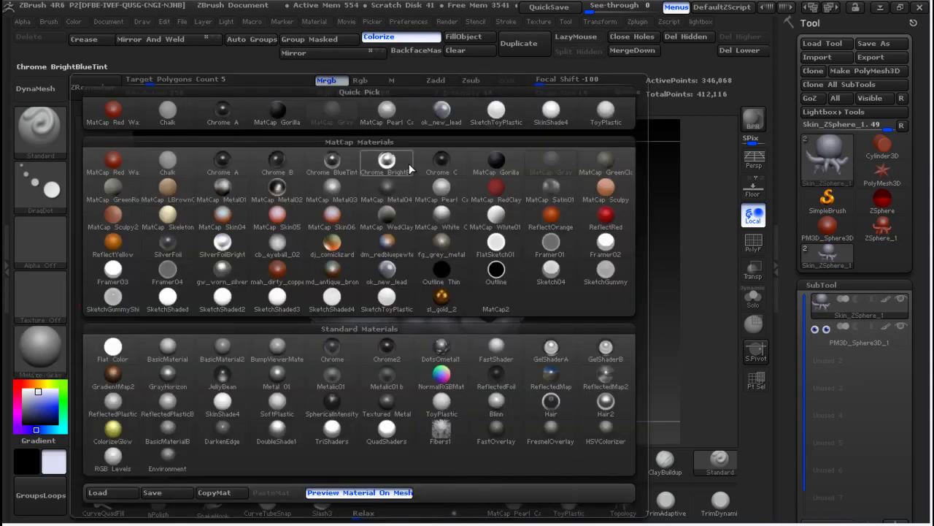
{"action": "left_click", "coordinate": [503, 216]}
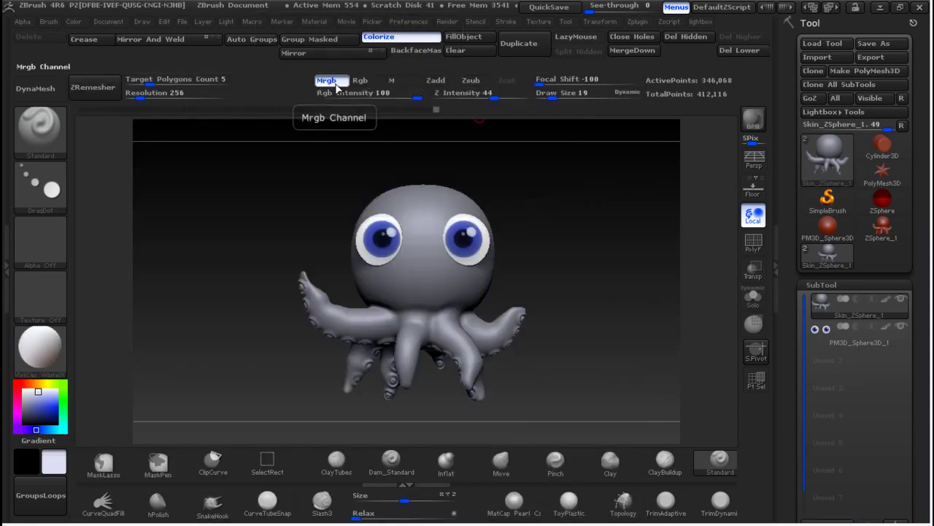
{"action": "left_click", "coordinate": [407, 37]}
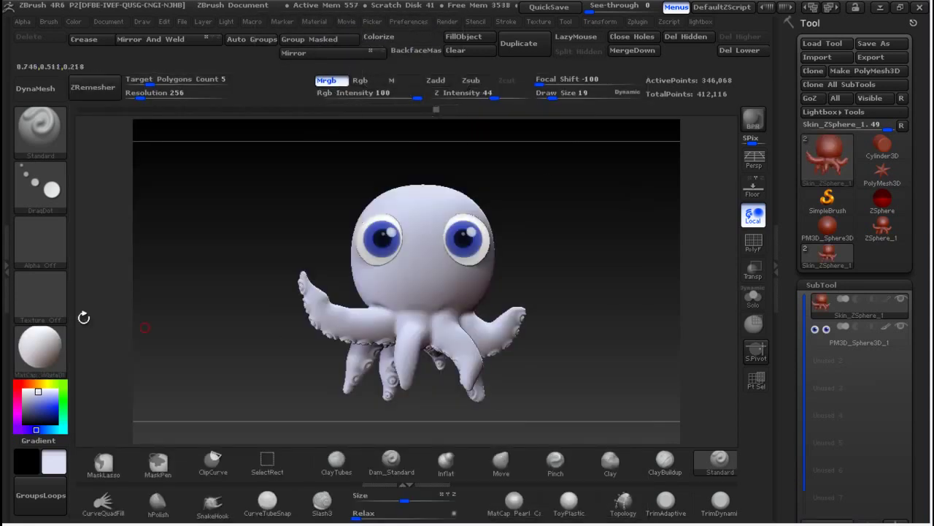
{"action": "left_click", "coordinate": [40, 348]}
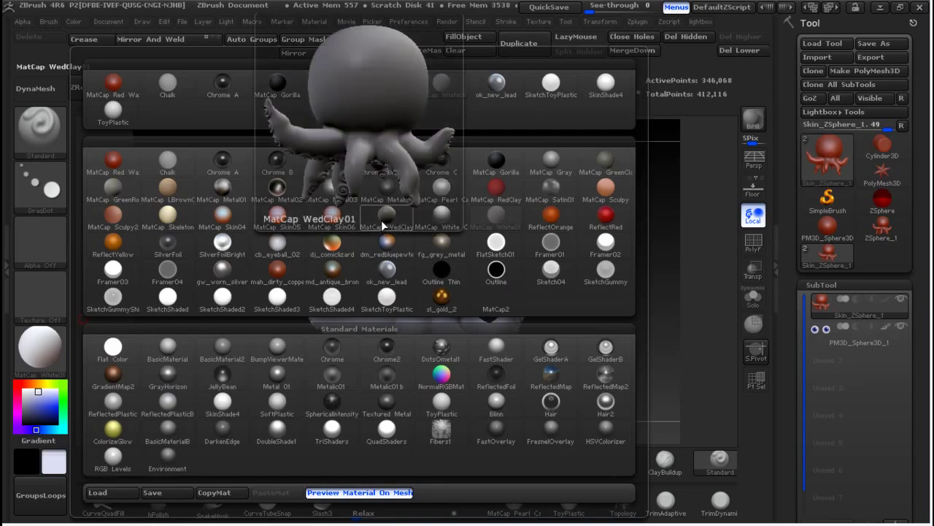
{"action": "mouse_move", "coordinate": [387, 269]}
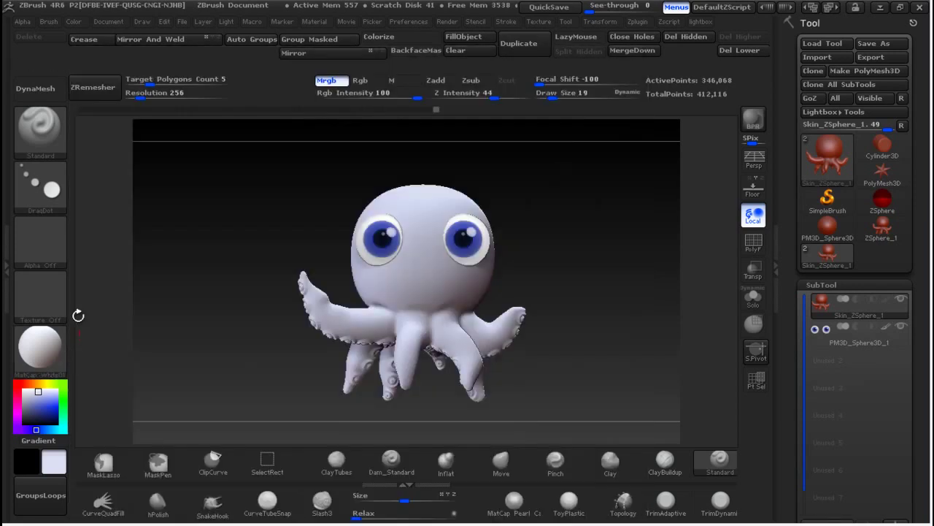
- Preview the FlatSketch01 material on the octopus body and turn Colorize back on
{"action": "left_click", "coordinate": [48, 356]}
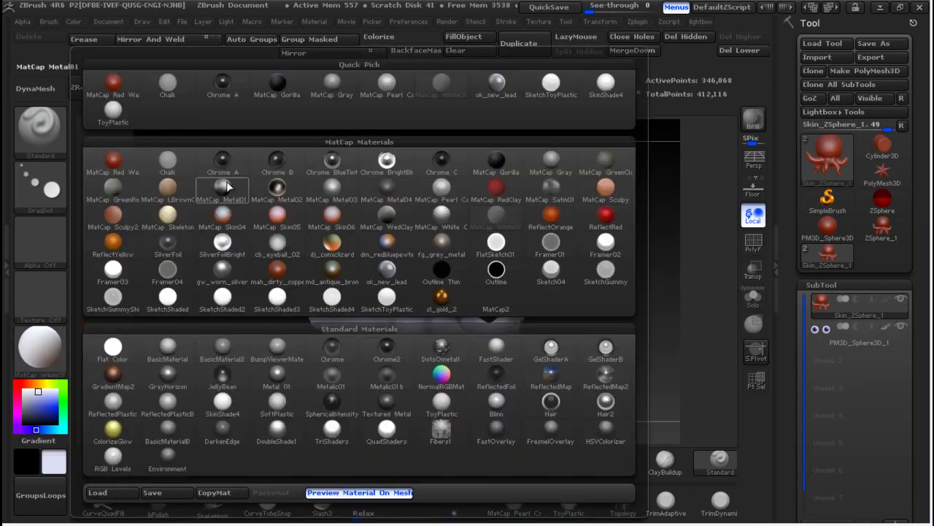
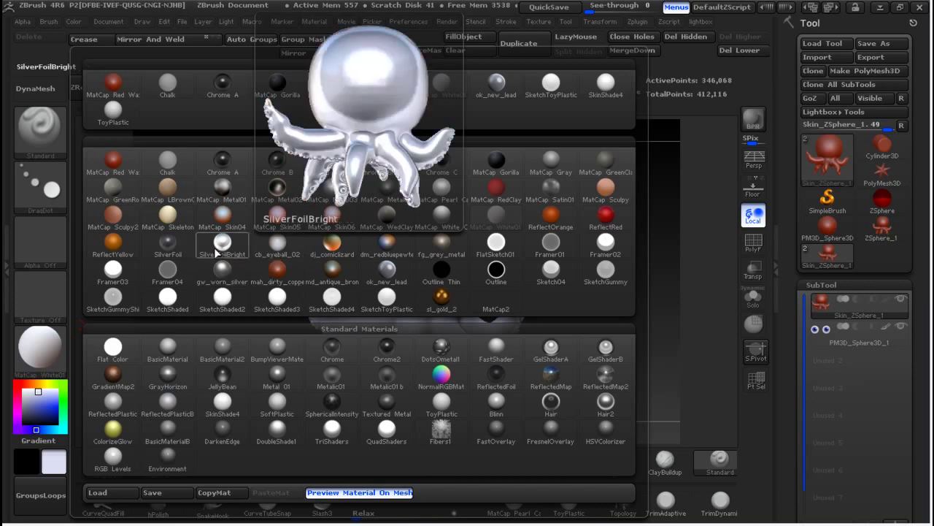
{"action": "left_click", "coordinate": [174, 311]}
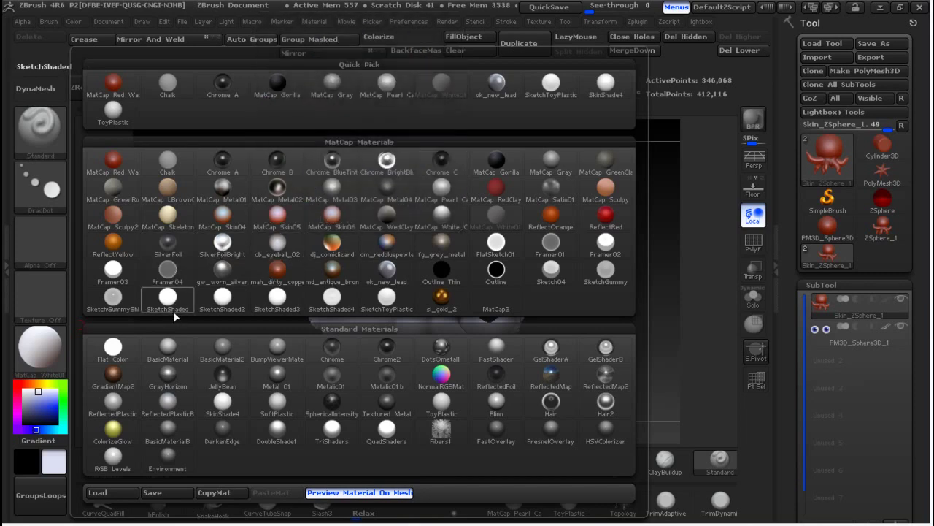
{"action": "left_click", "coordinate": [494, 246]}
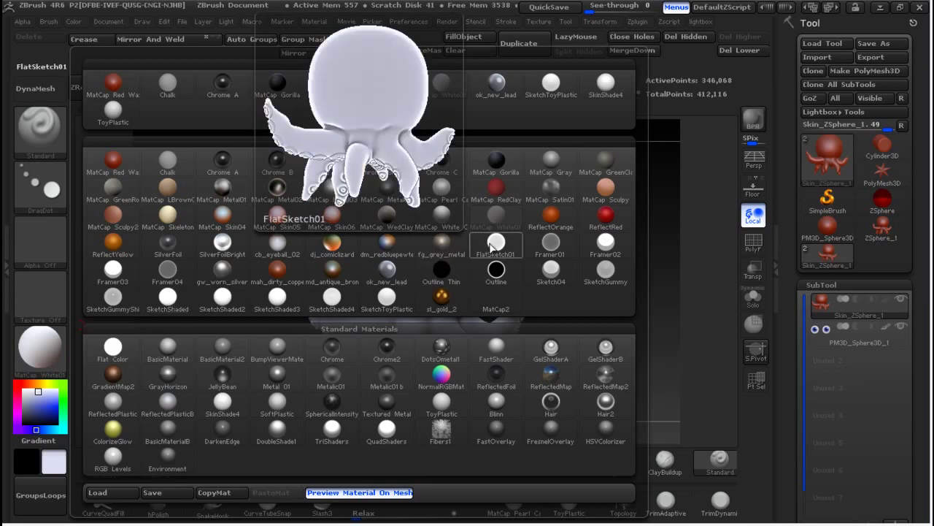
{"action": "left_click", "coordinate": [496, 243]}
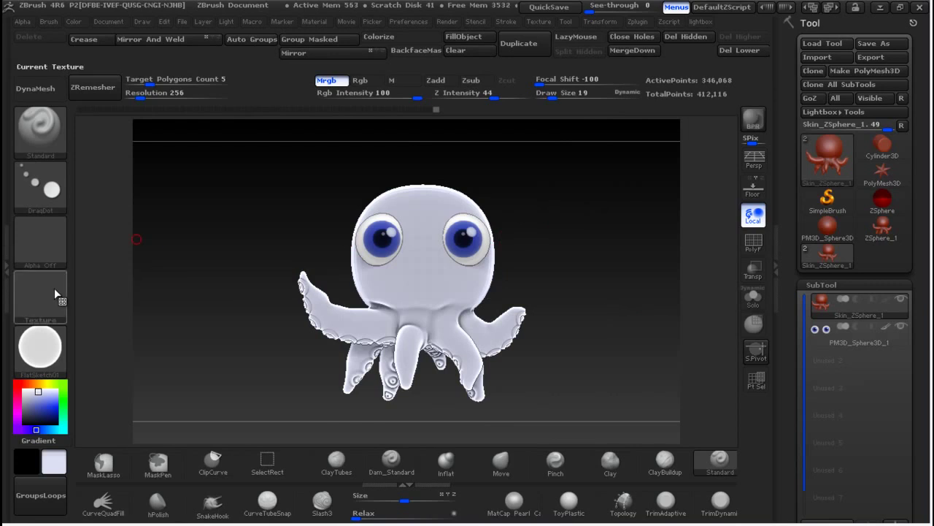
{"action": "left_click", "coordinate": [395, 41]}
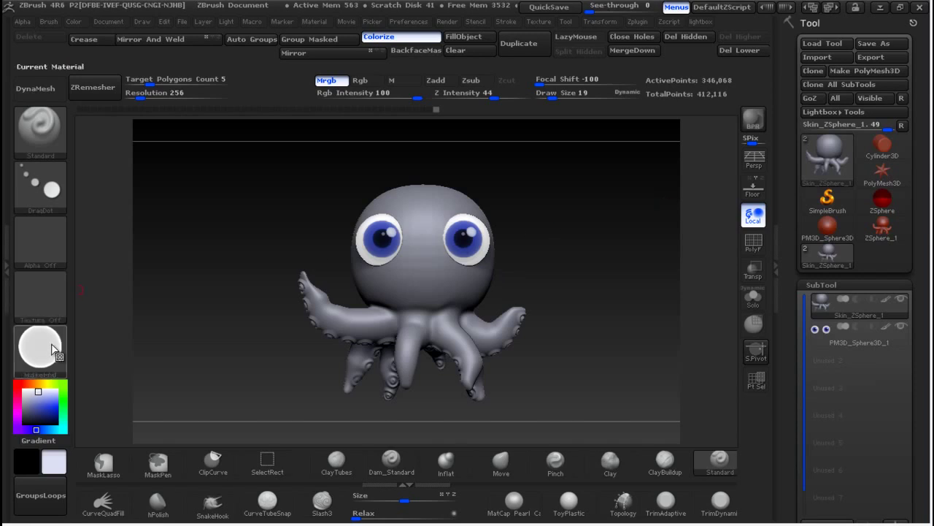
- Fill the body with the FlatSketch01 material using the Mrgb channel and check it from several angles
{"action": "left_click", "coordinate": [51, 351]}
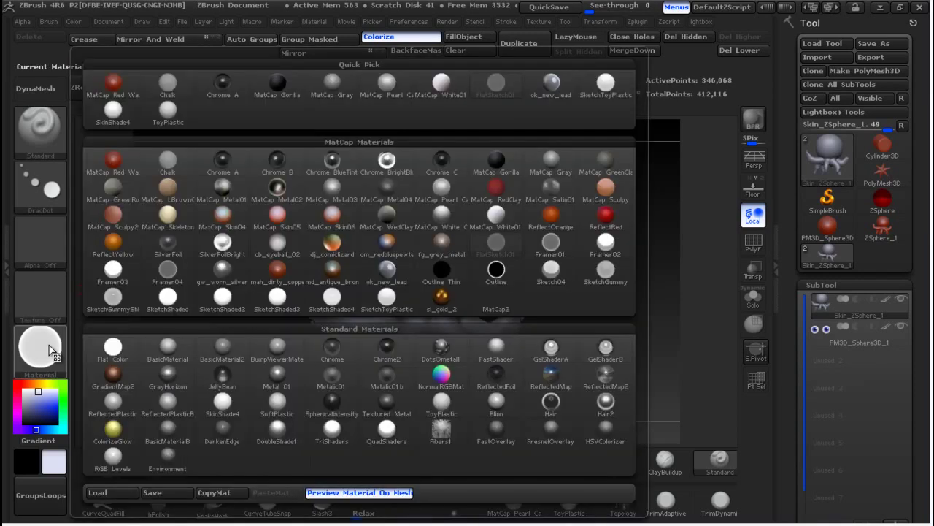
{"action": "left_click", "coordinate": [505, 253]}
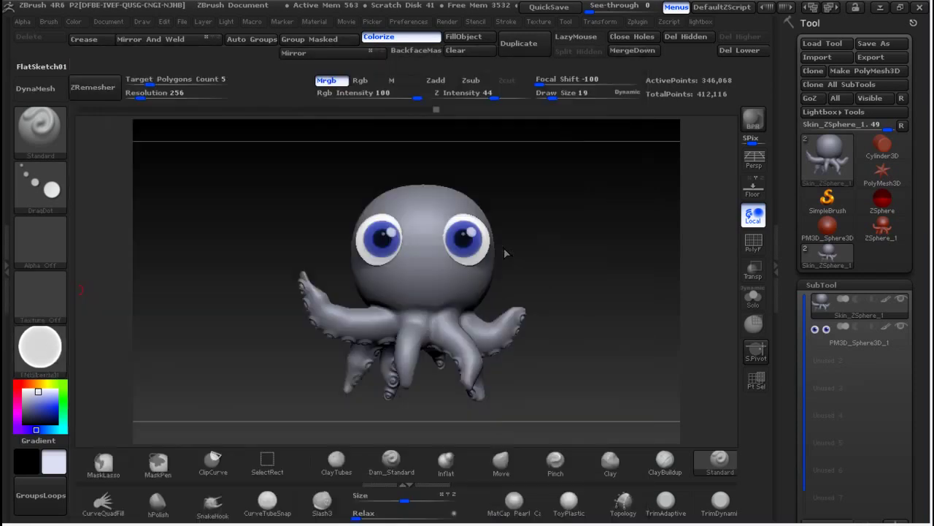
{"action": "left_click", "coordinate": [460, 38]}
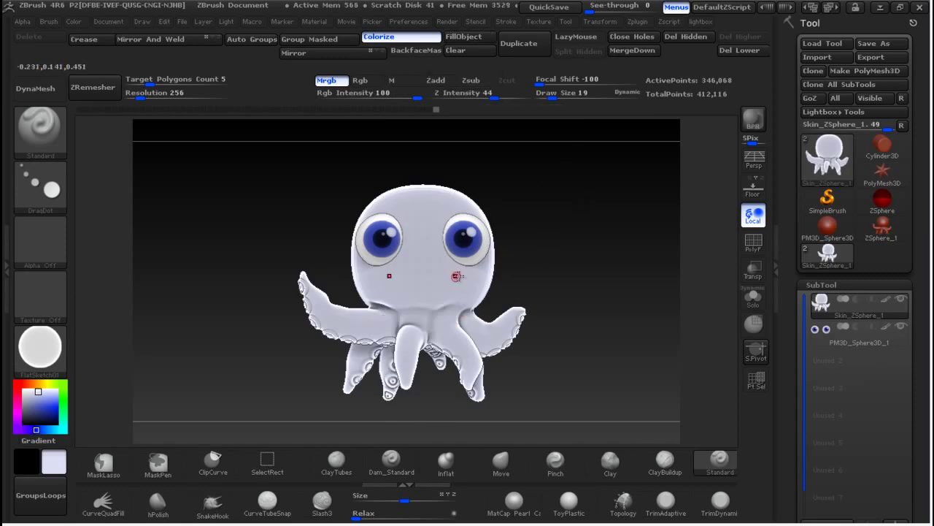
{"action": "left_click_drag", "start_coordinate": [527, 274], "coordinate": [691, 289]}
{"action": "left_click_drag", "start_coordinate": [555, 258], "coordinate": [625, 309]}
{"action": "key", "text": "f"}
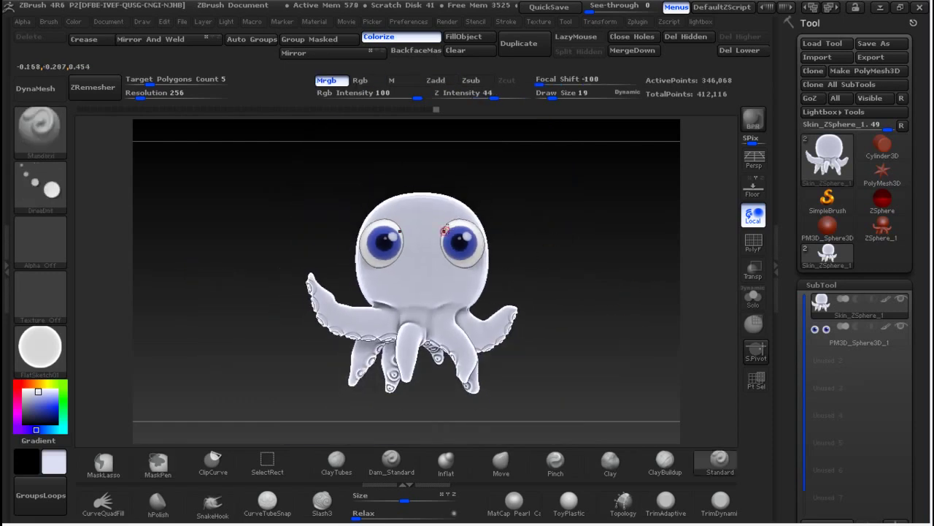
- Fill the octopus body with the sl_gold_2 material
{"action": "left_click", "coordinate": [63, 353]}
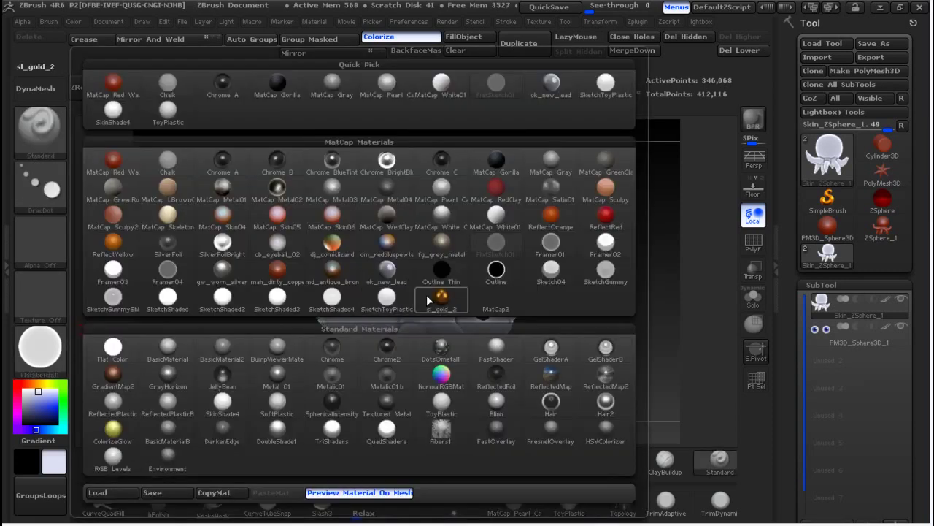
{"action": "left_click", "coordinate": [452, 305]}
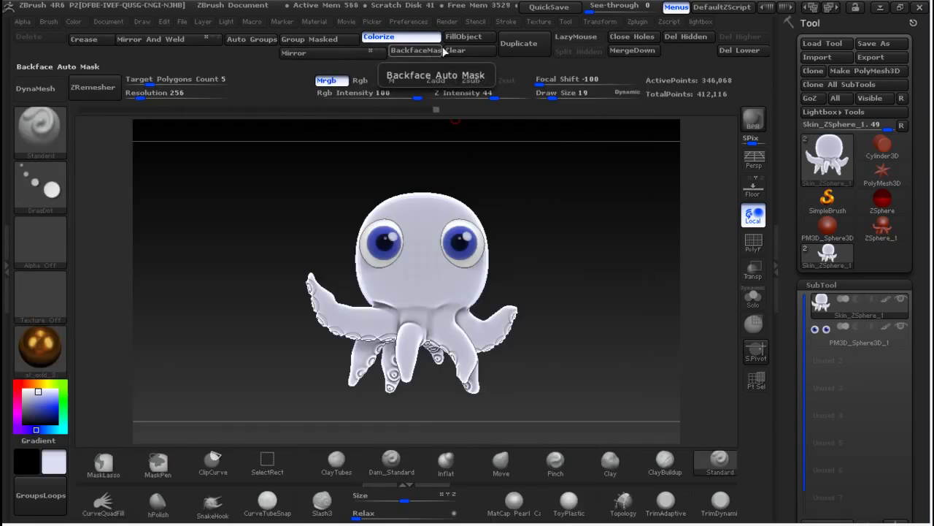
{"action": "left_click", "coordinate": [464, 42]}
{"action": "left_click_drag", "start_coordinate": [553, 234], "coordinate": [525, 287]}
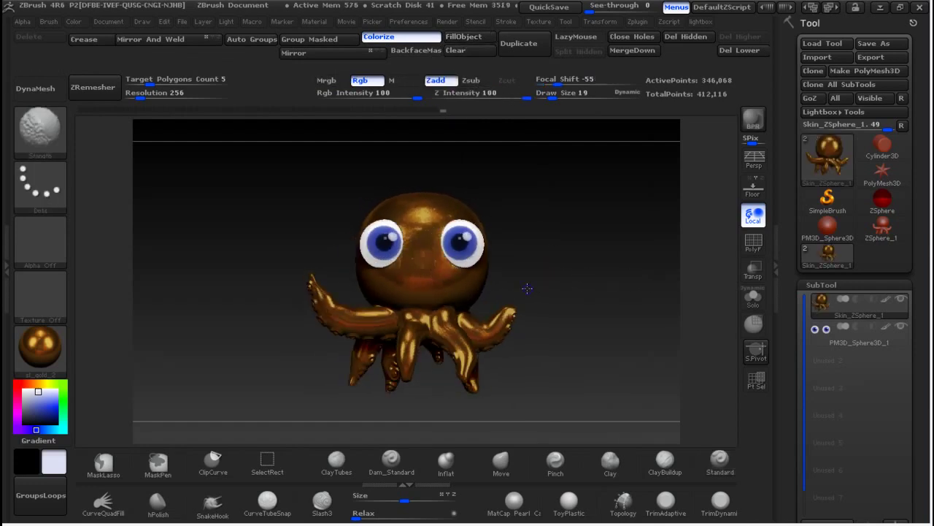
- Fill the octopus body with the FlatSketch01 material and the current pale lavender colour using the Mrgb channel
{"action": "left_click", "coordinate": [58, 350]}
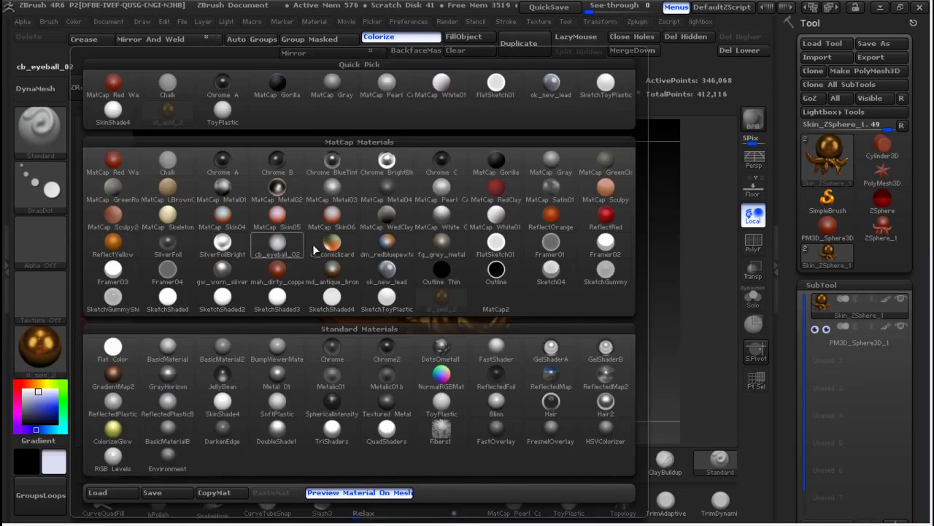
{"action": "left_click", "coordinate": [497, 246]}
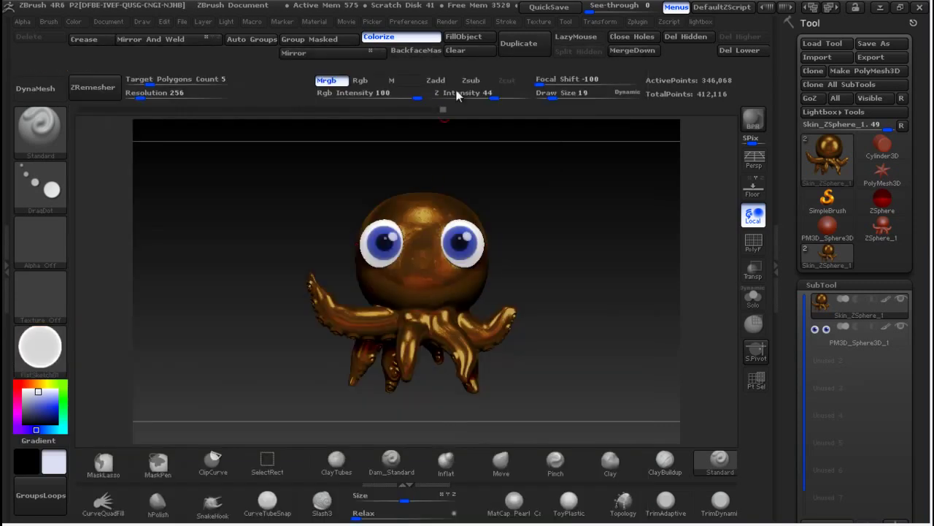
{"action": "left_click", "coordinate": [470, 38]}
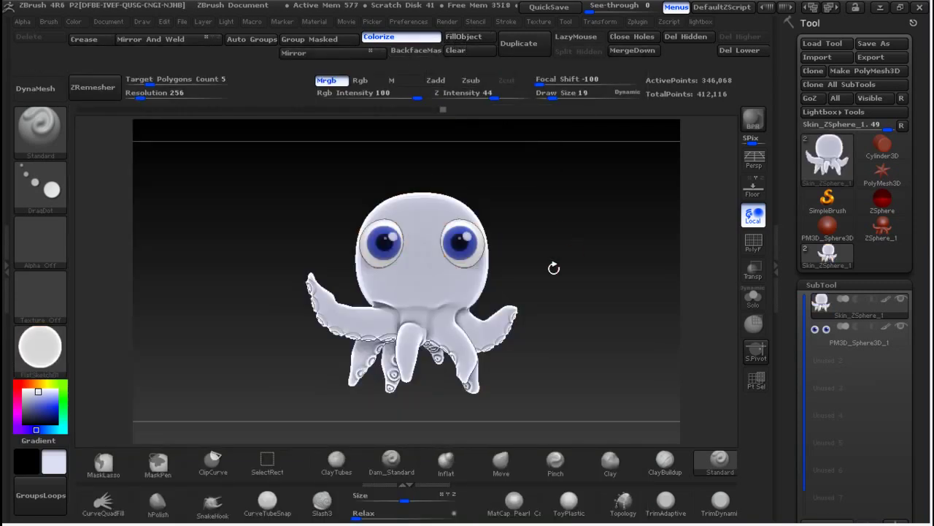
- Set the Standard brush to Rgb only with the Spray stroke, and pick a medium purple colour (R 151, G 47, B 203)
{"action": "left_click", "coordinate": [368, 81]}
{"action": "left_click", "coordinate": [40, 188]}
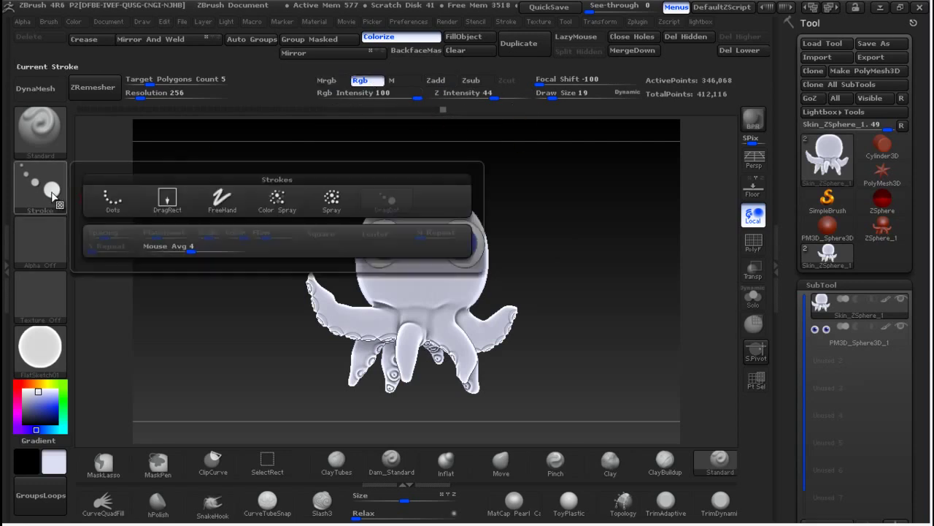
{"action": "left_click", "coordinate": [335, 205]}
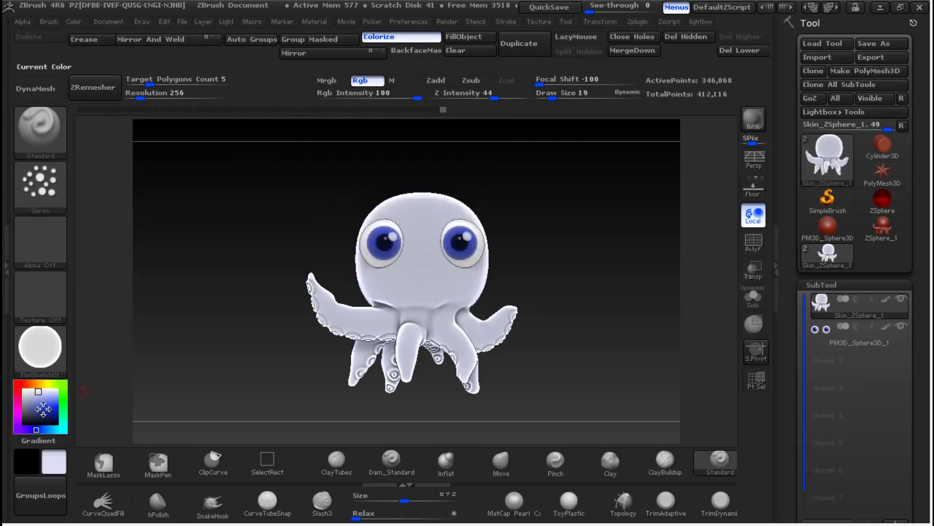
{"action": "left_click_drag", "start_coordinate": [15, 417], "coordinate": [20, 417]}
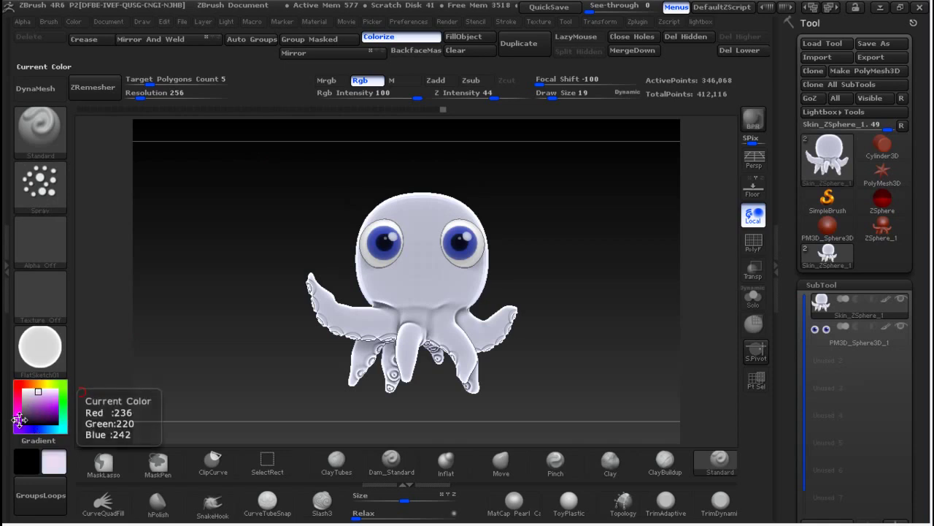
{"action": "left_click", "coordinate": [48, 407]}
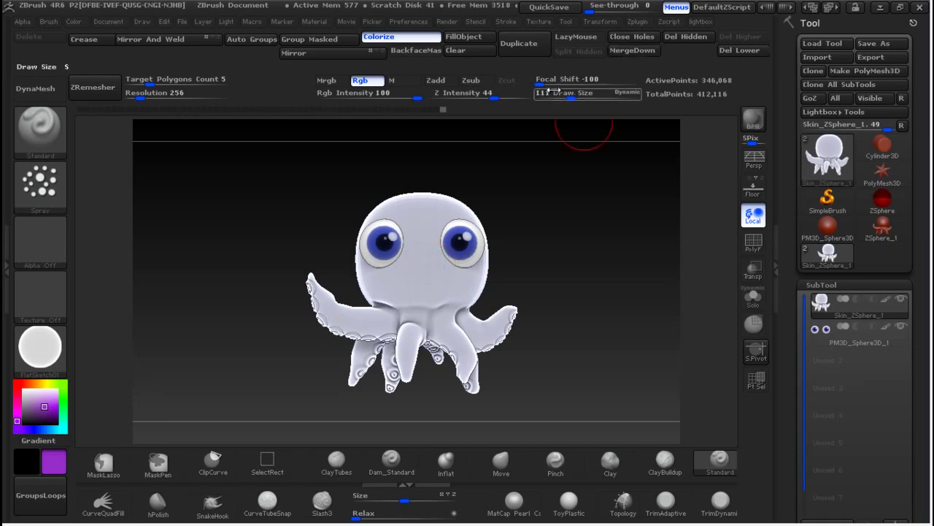
- Paint the whole octopus body purple with varied shading, using draw size 147 and focal shift -3
{"action": "key", "text": "o"}
{"action": "left_click_drag", "start_coordinate": [541, 85], "coordinate": [553, 85]}
{"action": "mouse_move", "coordinate": [455, 250]}
{"action": "left_mouse_down"}
{"action": "mouse_move", "coordinate": [425, 224]}
{"action": "mouse_move", "coordinate": [420, 299]}
{"action": "mouse_move", "coordinate": [339, 296]}
{"action": "mouse_move", "coordinate": [475, 350]}
{"action": "left_mouse_up"}
{"action": "mouse_move", "coordinate": [555, 322]}
{"action": "left_mouse_down"}
{"action": "mouse_move", "coordinate": [593, 322]}
{"action": "mouse_move", "coordinate": [469, 240]}
{"action": "mouse_move", "coordinate": [525, 256]}
{"action": "left_mouse_up"}
{"action": "left_click_drag", "start_coordinate": [636, 282], "coordinate": [443, 334]}
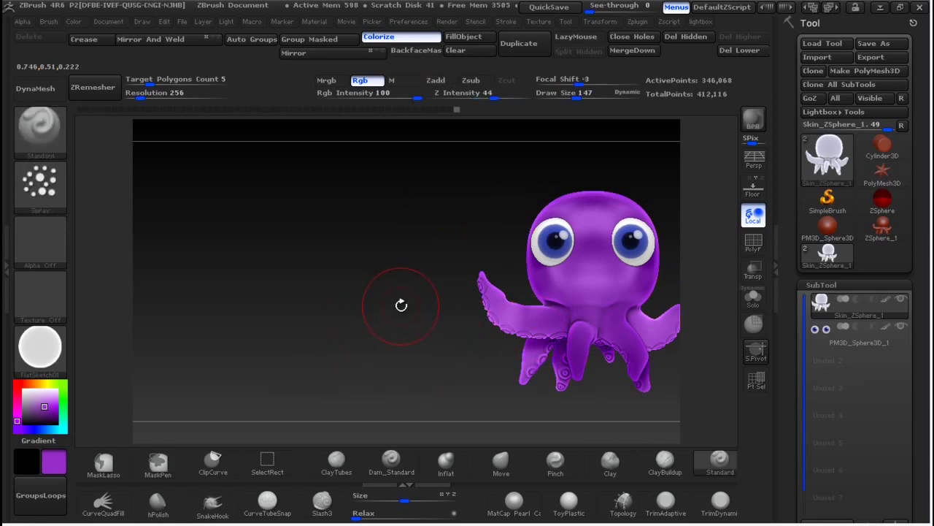
- Frame the octopus larger and centred from the front, and render it with Best Preview Render
{"action": "left_click_drag", "start_coordinate": [402, 306], "coordinate": [216, 326], "text": "alt"}
{"action": "left_click_drag", "start_coordinate": [517, 293], "coordinate": [552, 235]}
{"action": "right_click_drag", "start_coordinate": [559, 229], "coordinate": [545, 267], "text": "ctrl"}
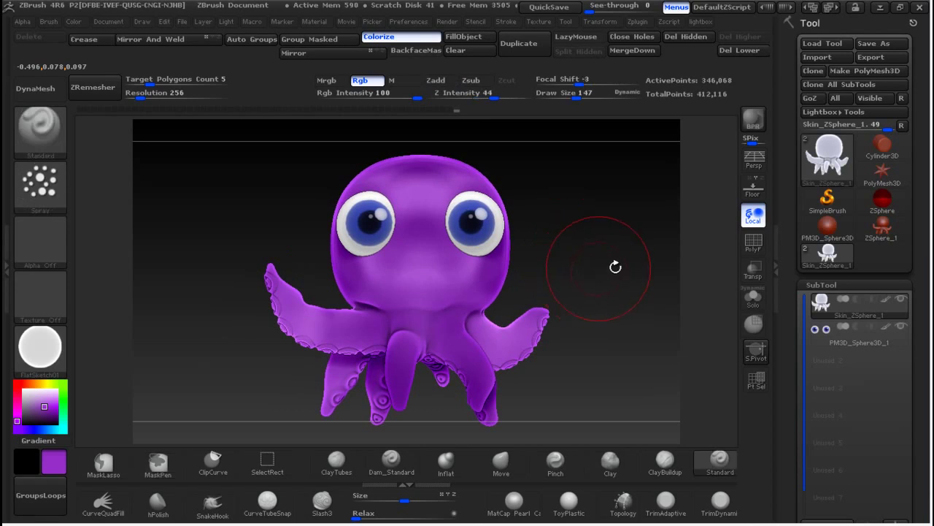
{"action": "left_click", "coordinate": [753, 119]}
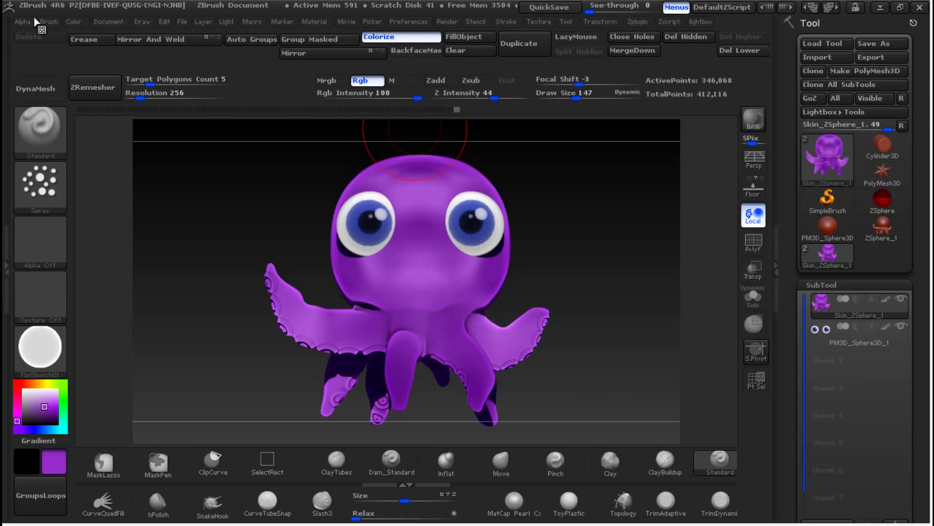
- Save the ZBrush document, rather than the tool, as OCTO in the ZDocs folder
{"action": "left_click", "coordinate": [108, 18]}
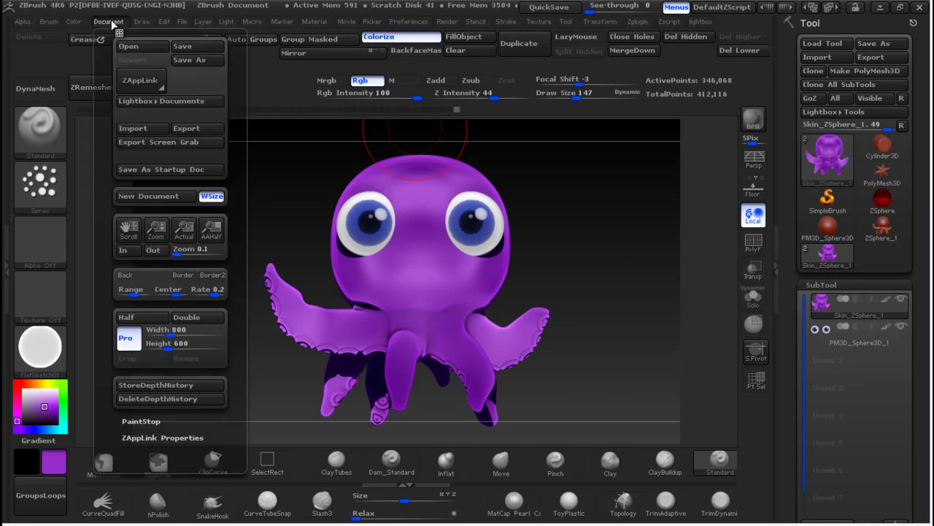
{"action": "left_click", "coordinate": [198, 59]}
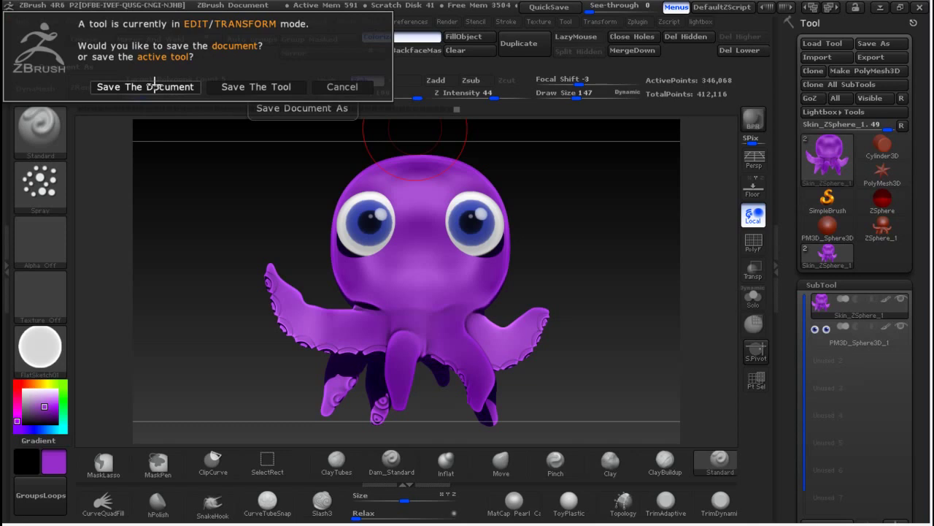
{"action": "left_click", "coordinate": [154, 86]}
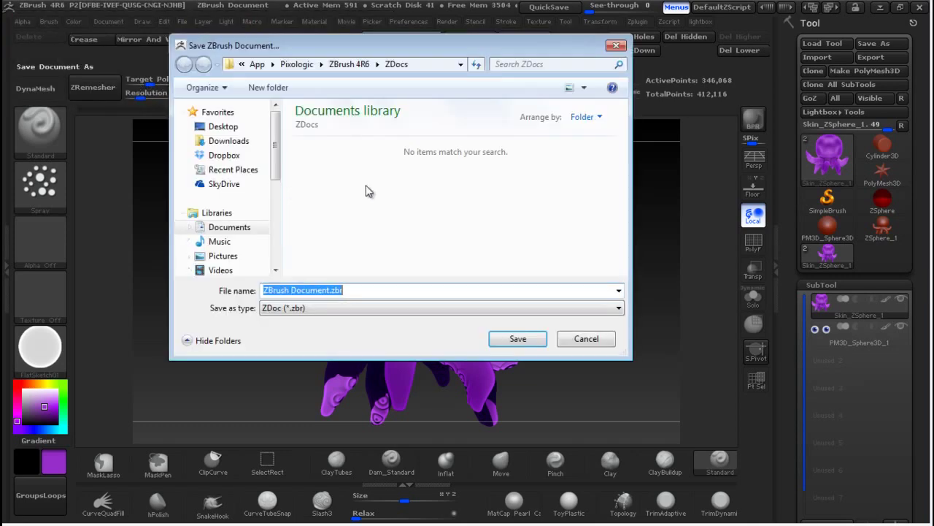
{"action": "type", "text": "OCTO"}
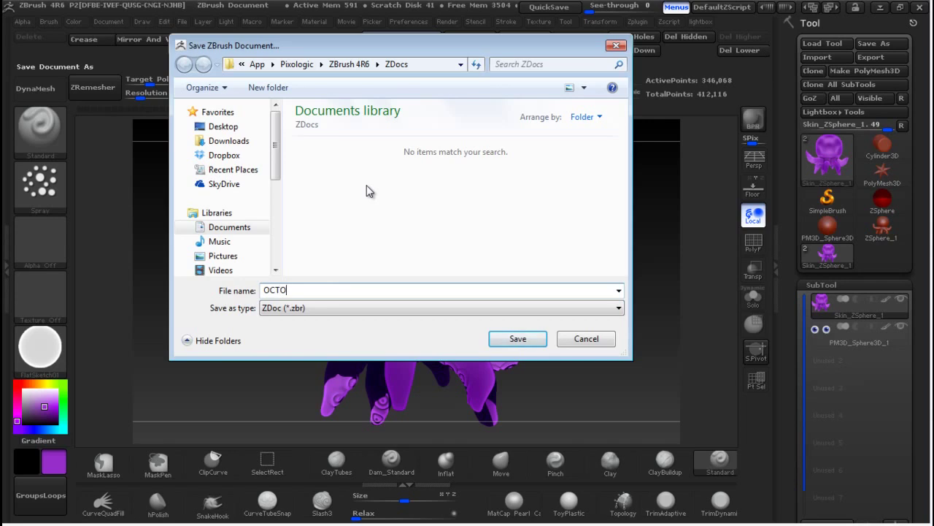
{"action": "key", "text": "Return"}
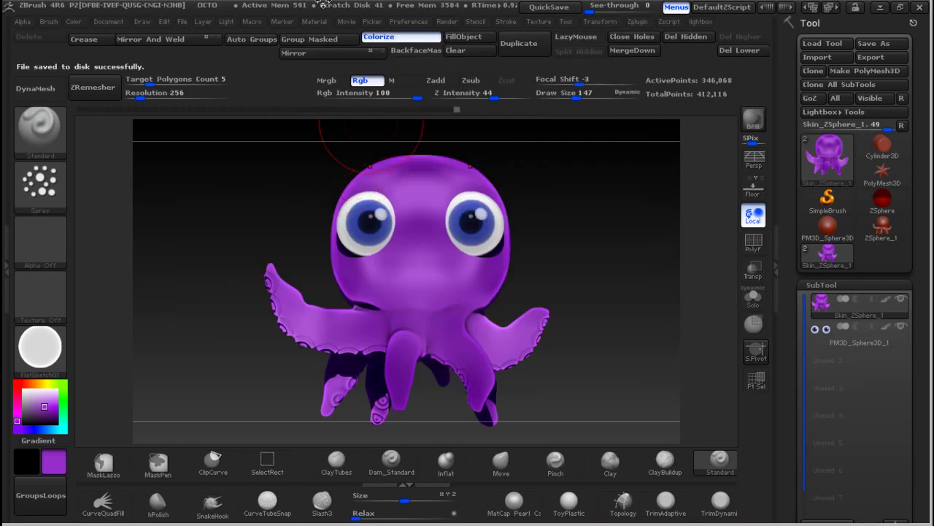
- Export the rendered image to the Music library as OCTO.psd in Photoshop format
{"action": "left_click", "coordinate": [109, 22]}
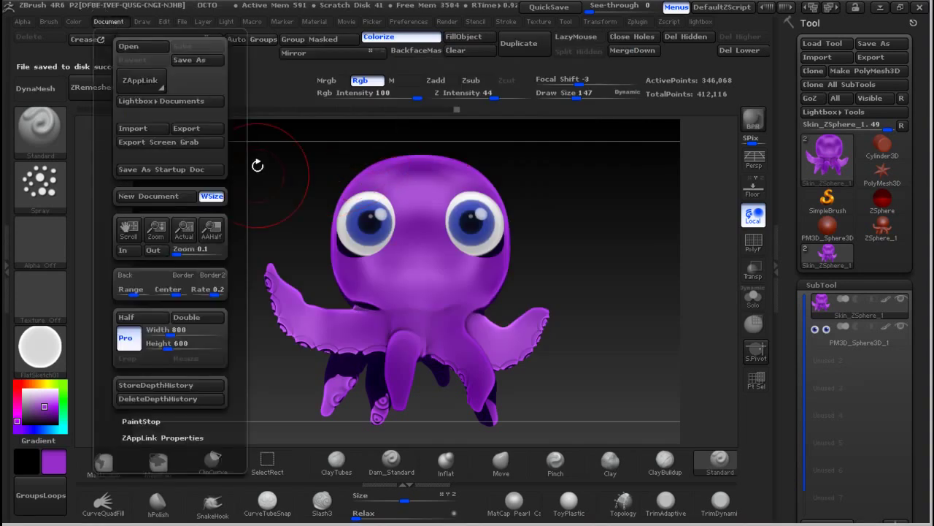
{"action": "left_click", "coordinate": [201, 130]}
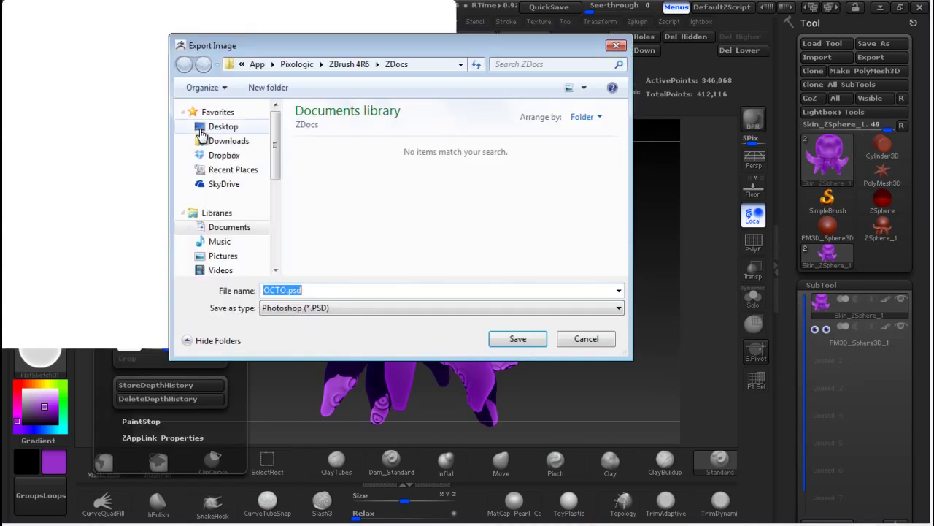
{"action": "left_click", "coordinate": [519, 307]}
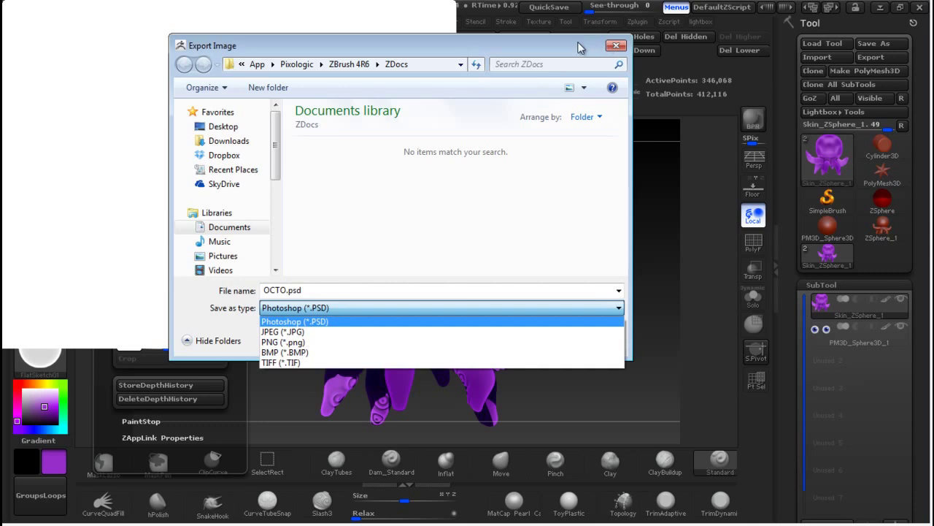
{"action": "left_click", "coordinate": [389, 322]}
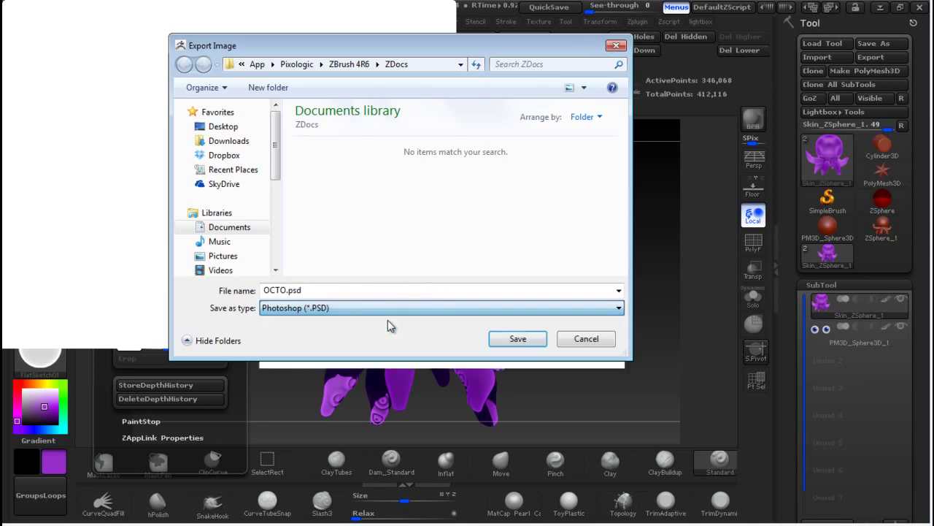
{"action": "left_click", "coordinate": [222, 214]}
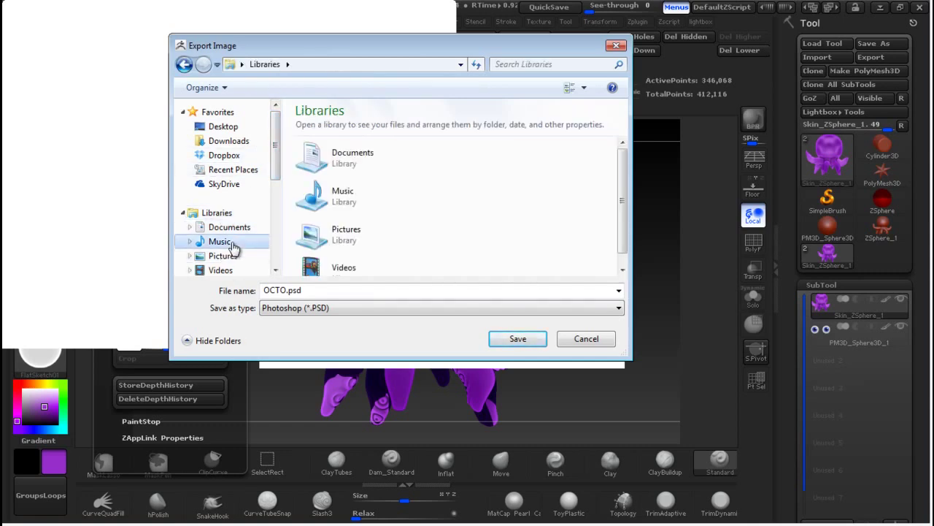
{"action": "left_click", "coordinate": [231, 244]}
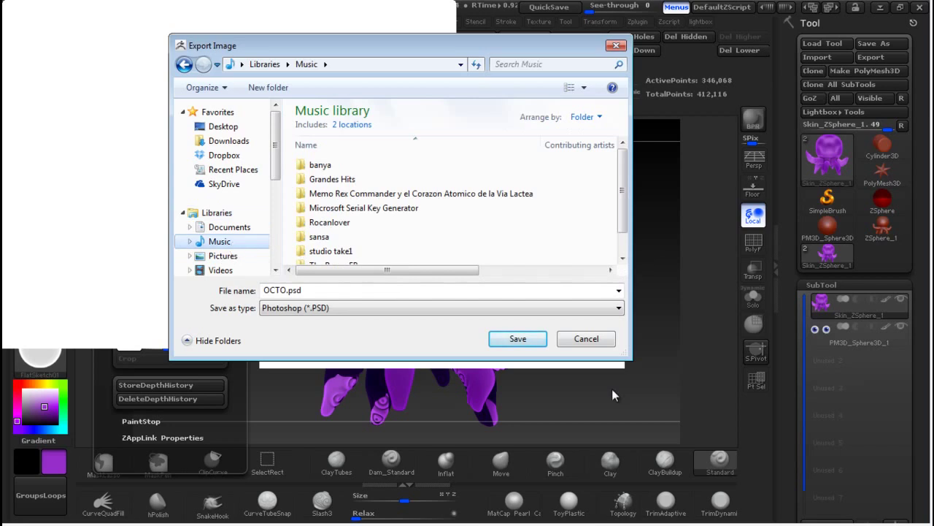
{"action": "left_click", "coordinate": [519, 339]}
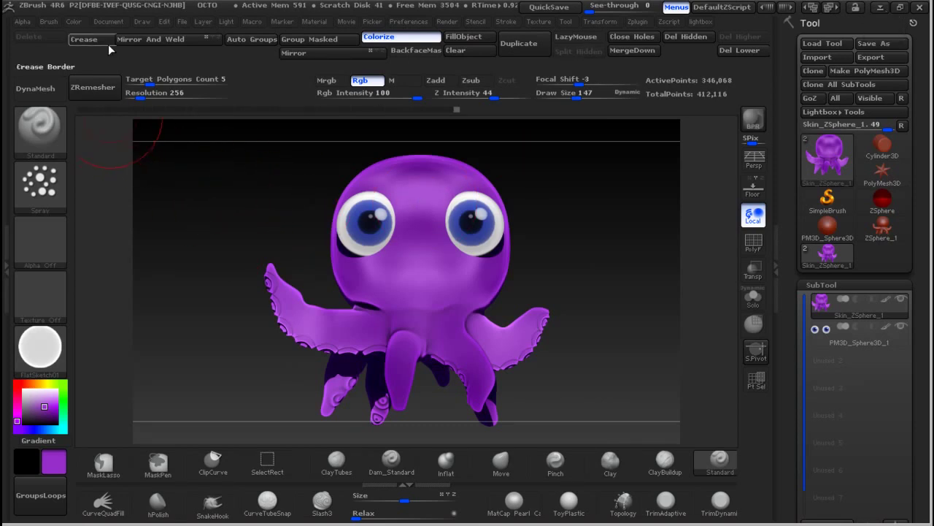
- Pick a bright green colour, apply it as the document background, and render the octopus again with Best Preview Render
{"action": "left_click", "coordinate": [73, 22]}
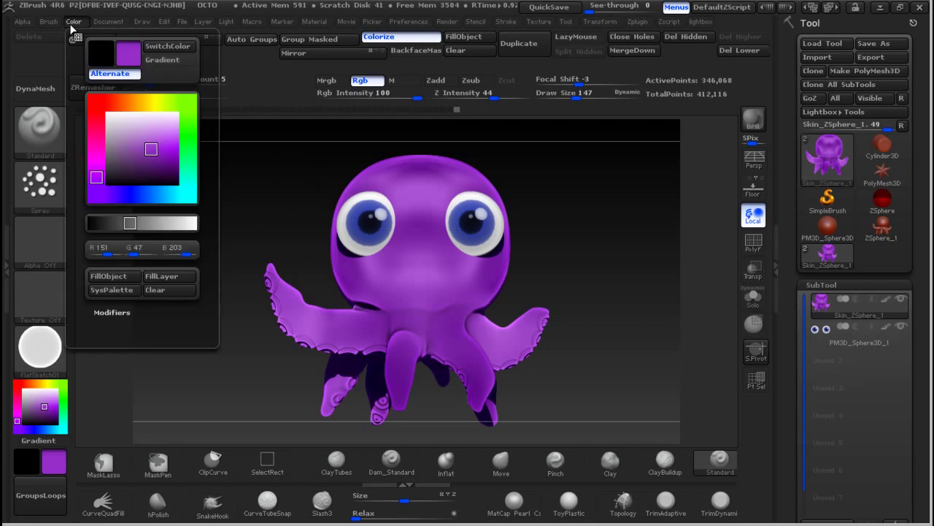
{"action": "mouse_move", "coordinate": [107, 22]}
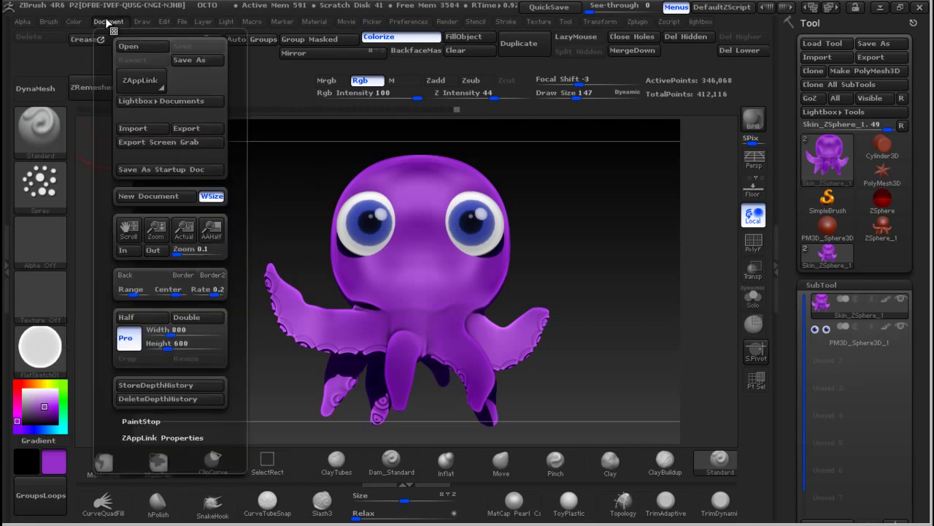
{"action": "left_click", "coordinate": [64, 383]}
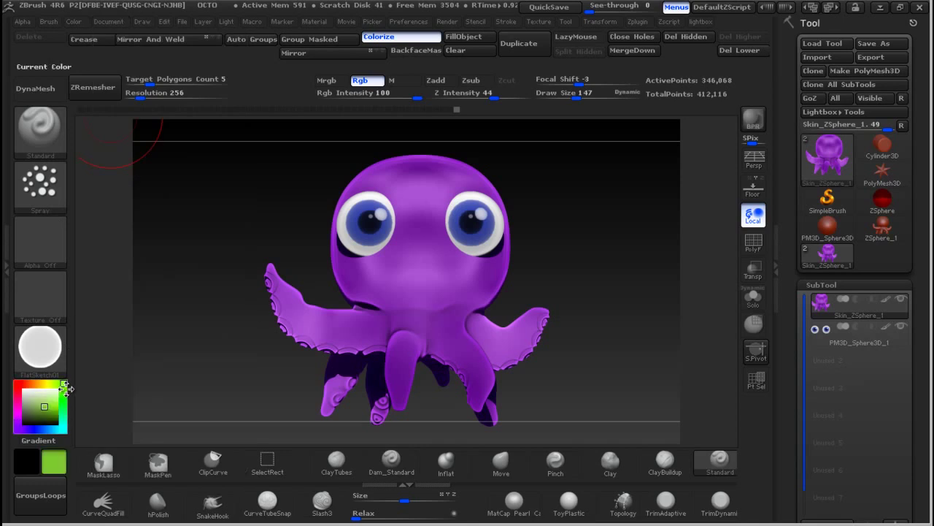
{"action": "left_click", "coordinate": [108, 22]}
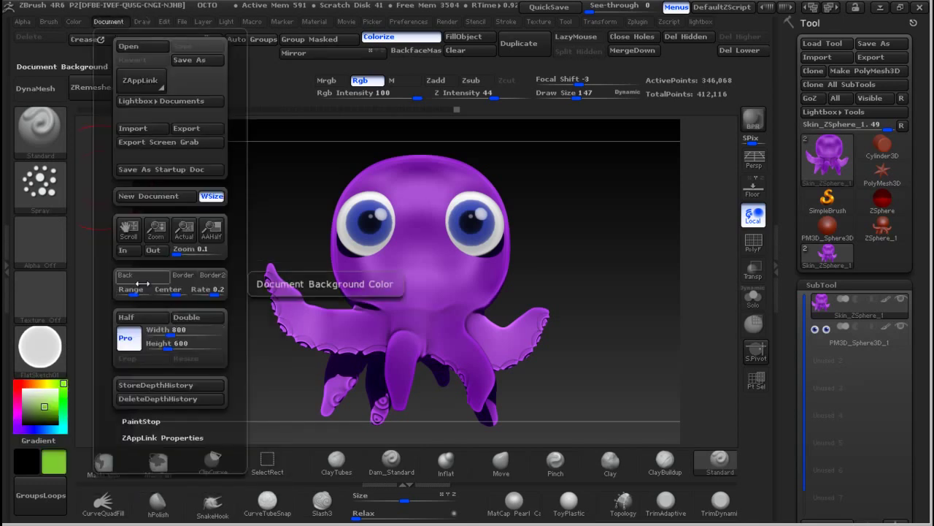
{"action": "left_click", "coordinate": [143, 283]}
{"action": "left_click", "coordinate": [756, 122]}
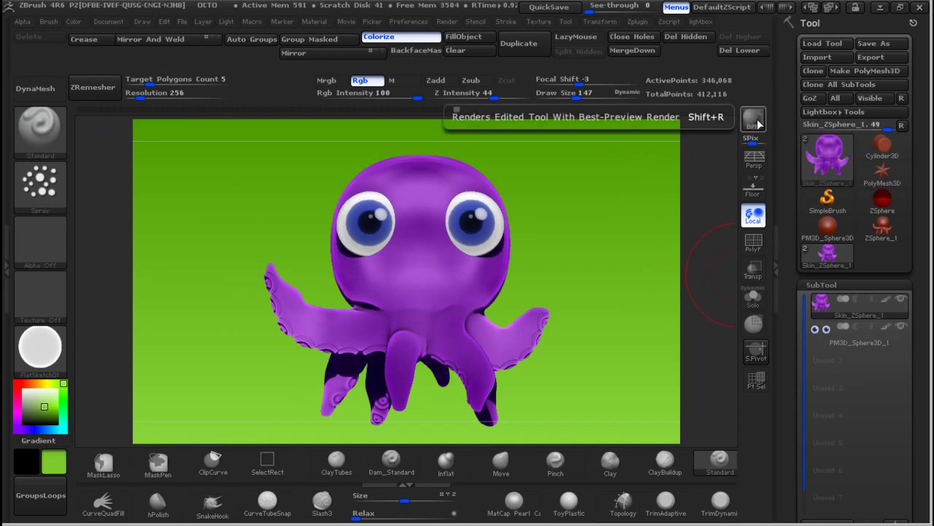
- Export the green-background render to the Music library as OCTO.psd in Photoshop format
{"action": "left_click", "coordinate": [103, 21]}
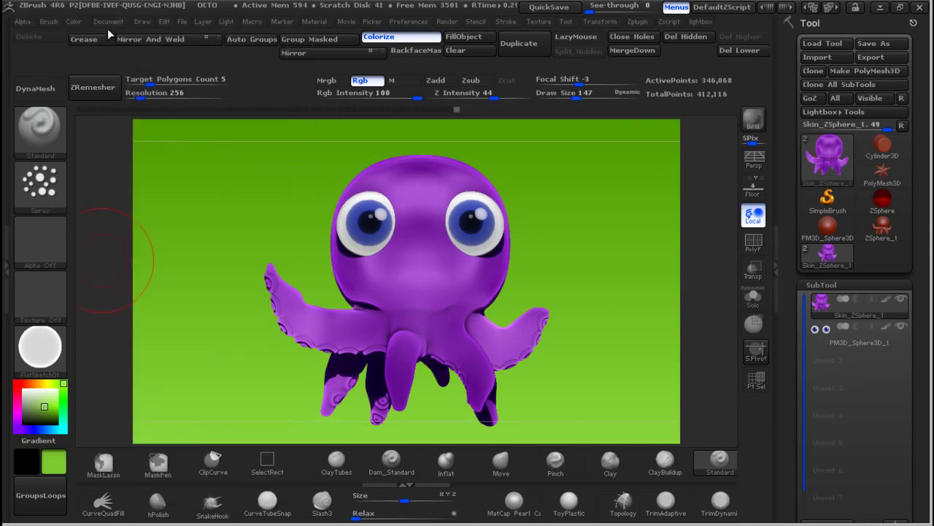
{"action": "left_click", "coordinate": [115, 21]}
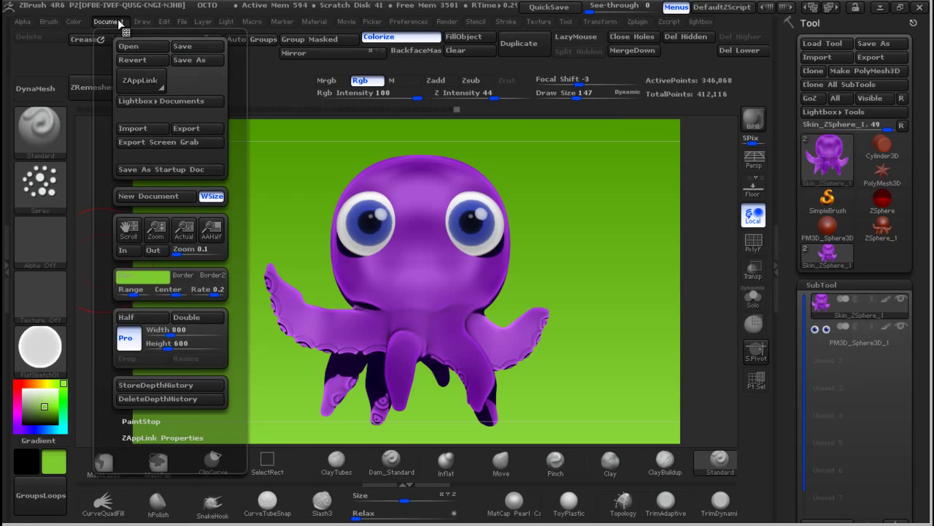
{"action": "left_click", "coordinate": [197, 129]}
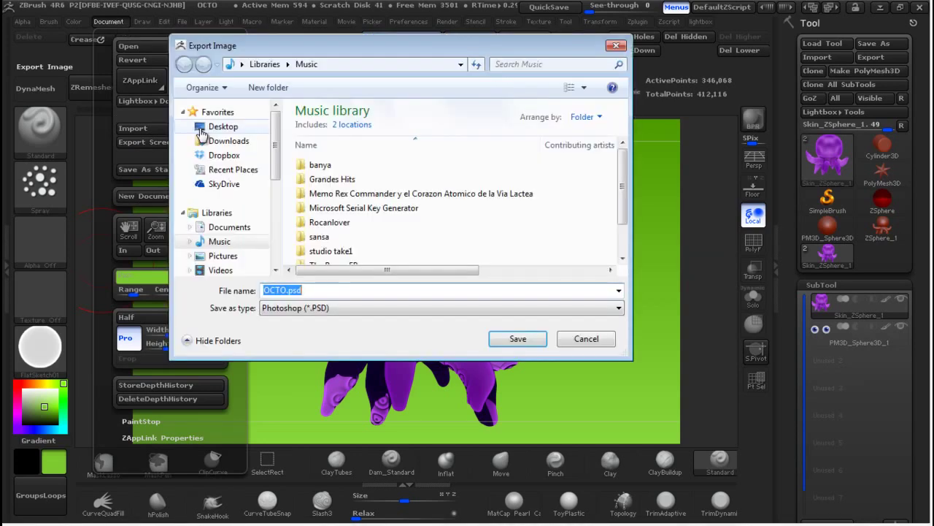
{"action": "left_click", "coordinate": [521, 338]}
{"action": "left_click", "coordinate": [509, 260]}
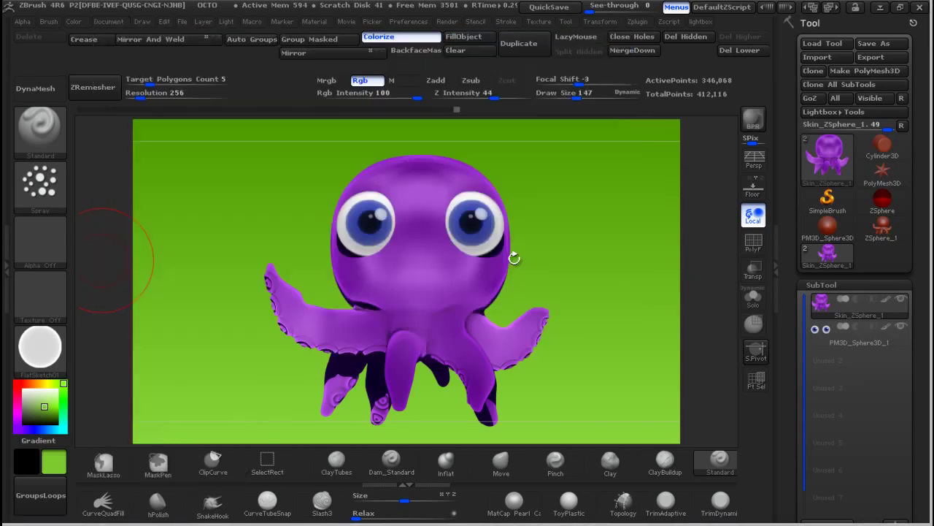
- Switch to Windows Explorer and open OCTO.PSD from the Music library in Photoshop
{"action": "left_click", "coordinate": [881, 6]}
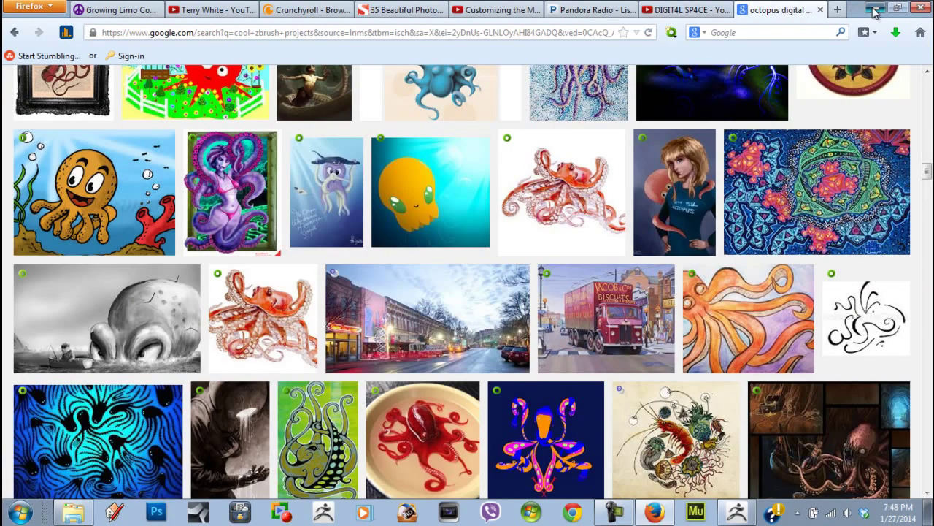
{"action": "left_click", "coordinate": [875, 7]}
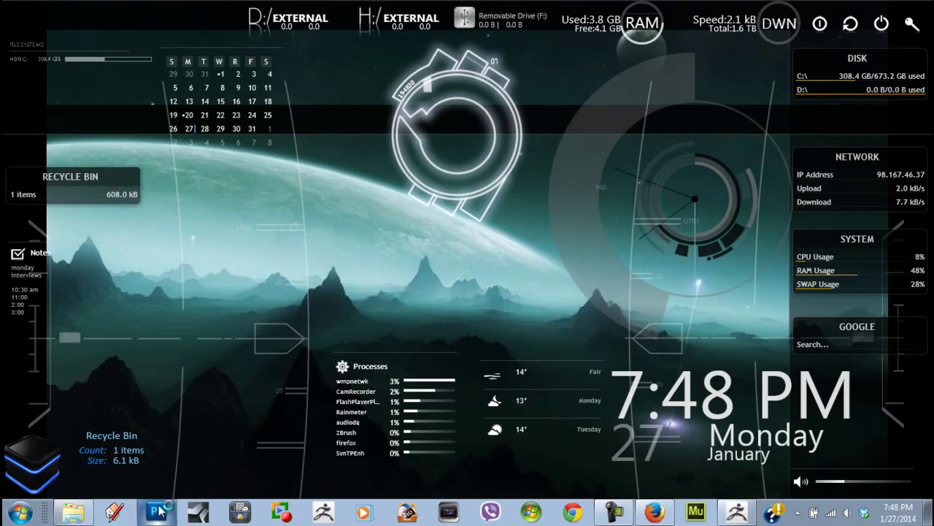
{"action": "left_click", "coordinate": [73, 511]}
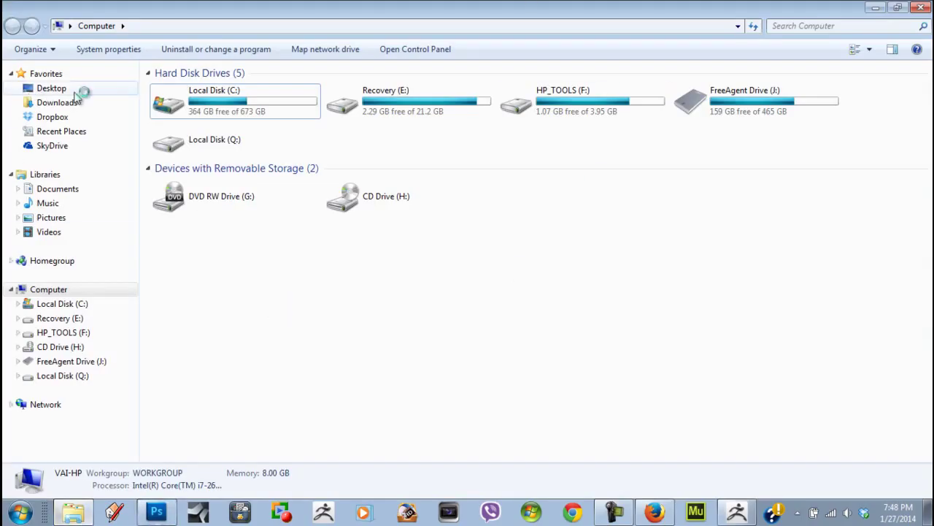
{"action": "left_click", "coordinate": [48, 203]}
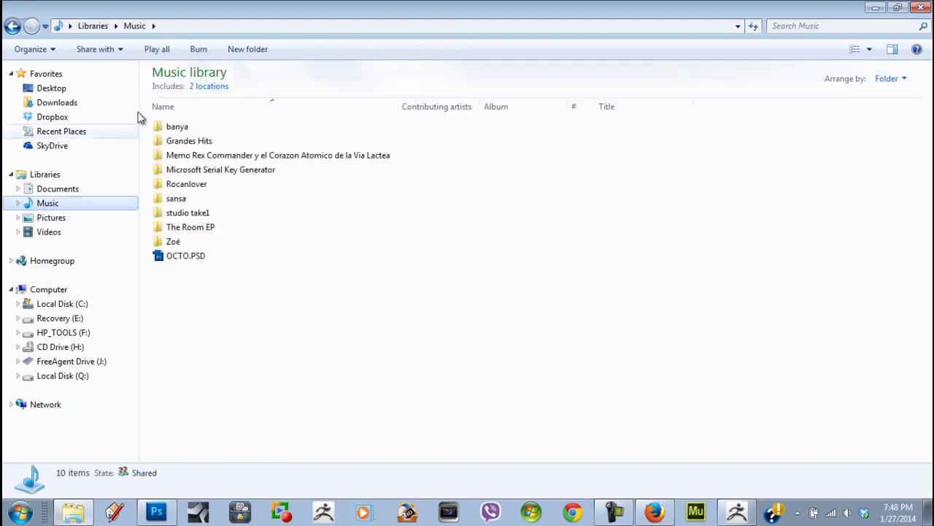
{"action": "double_click", "coordinate": [194, 264]}
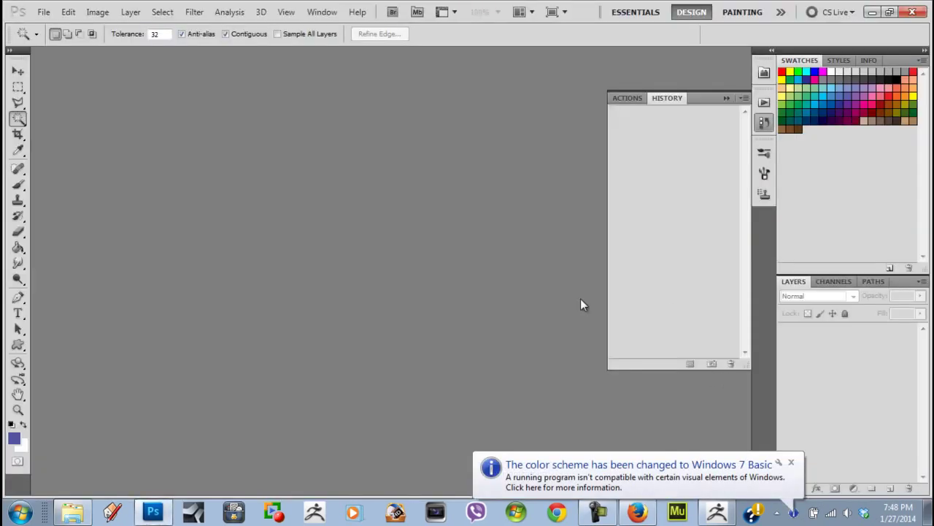
{"action": "left_click", "coordinate": [727, 99]}
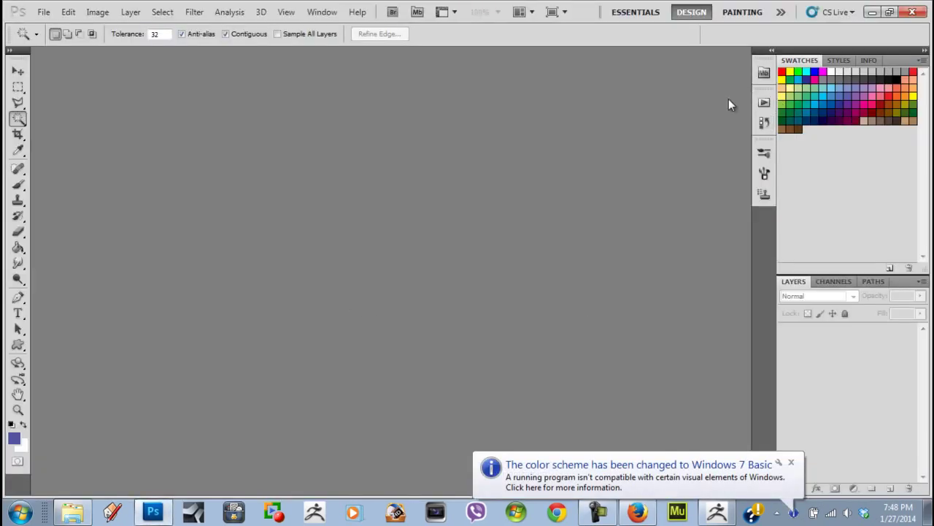
{"action": "left_click", "coordinate": [72, 511]}
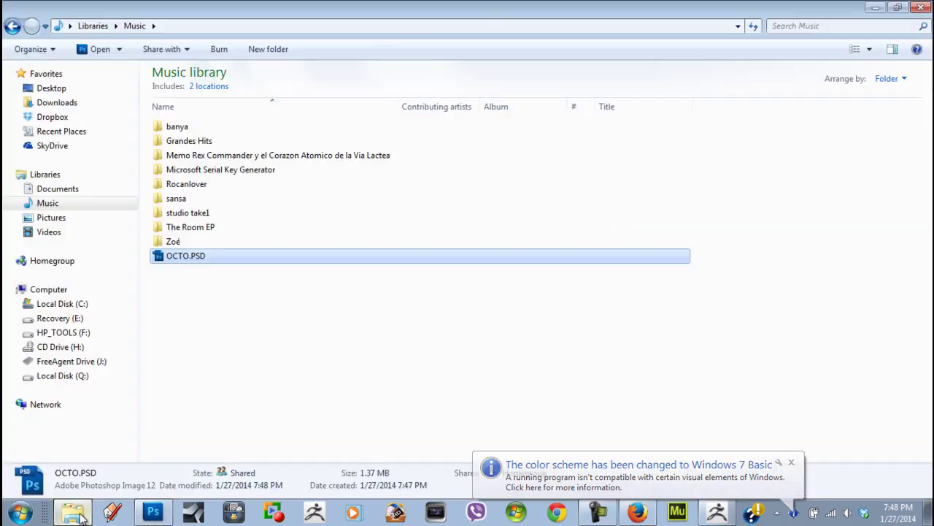
{"action": "double_click", "coordinate": [200, 263]}
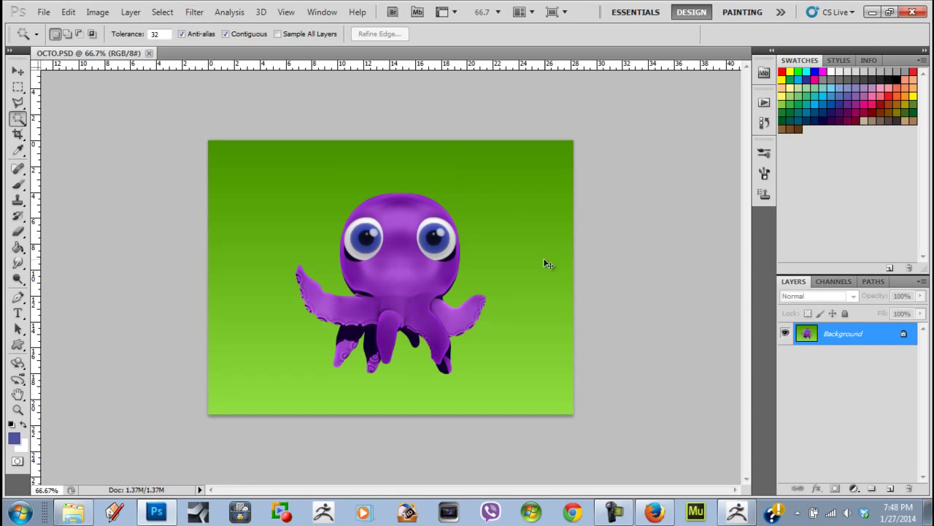
- Duplicate the background layer, select its green with Color Range at a fuzziness of about 192, and invert the selection to the octopus
{"action": "key", "text": "ctrl+j"}
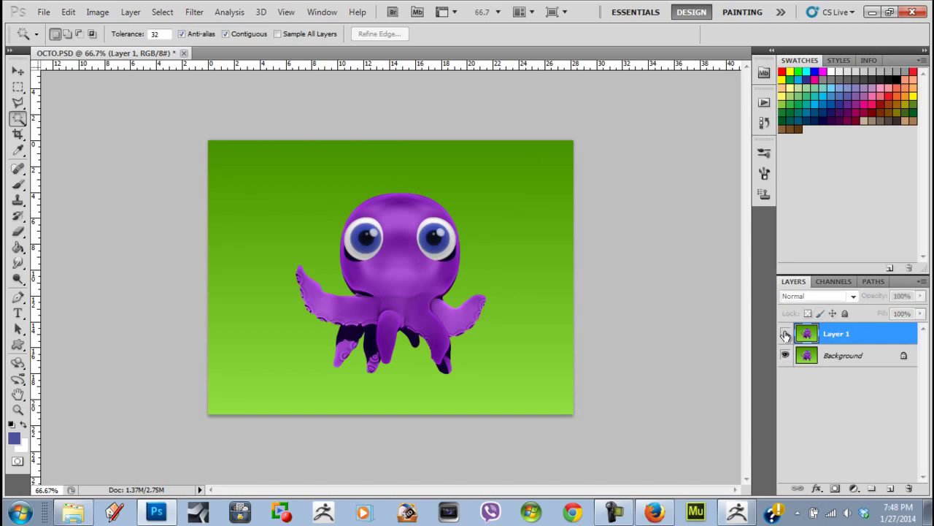
{"action": "left_click", "coordinate": [162, 12]}
{"action": "left_click", "coordinate": [217, 130]}
{"action": "left_click", "coordinate": [302, 215]}
{"action": "left_click_drag", "start_coordinate": [630, 145], "coordinate": [664, 145]}
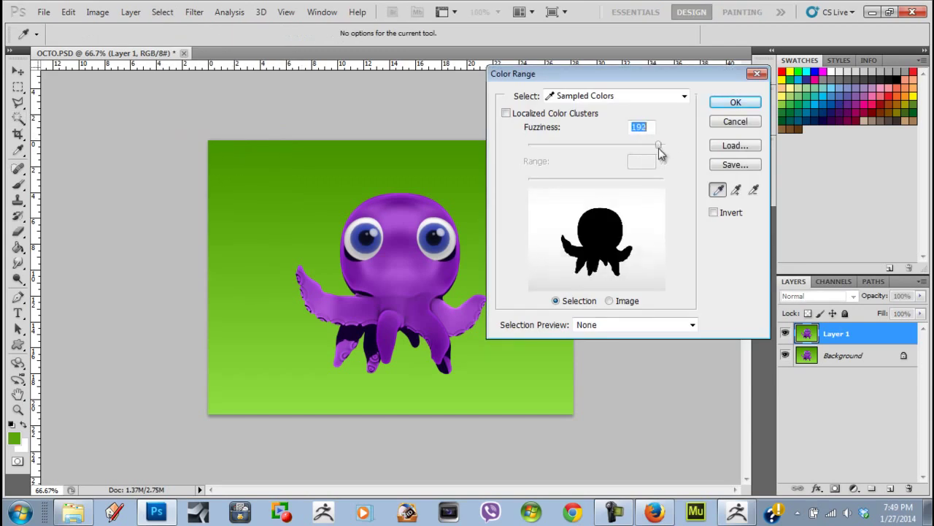
{"action": "left_click", "coordinate": [735, 103]}
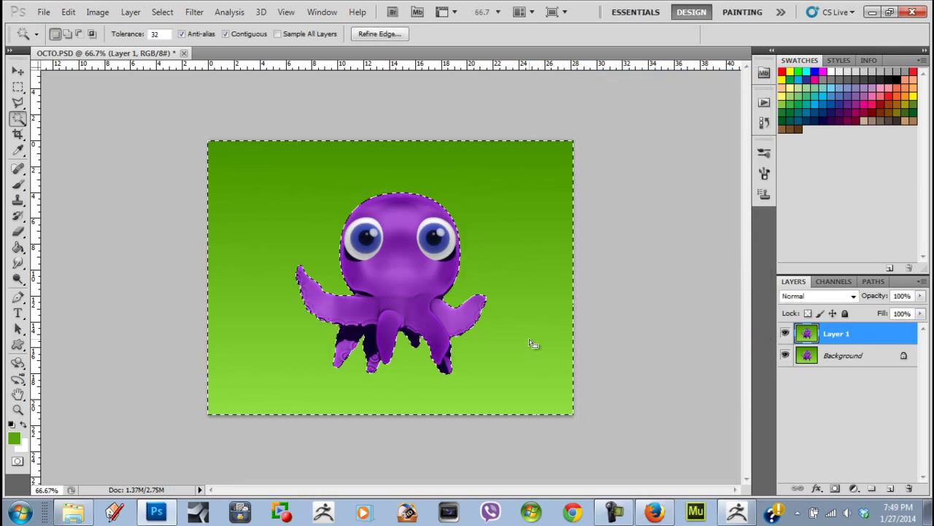
{"action": "key", "text": "ctrl+shift+i"}
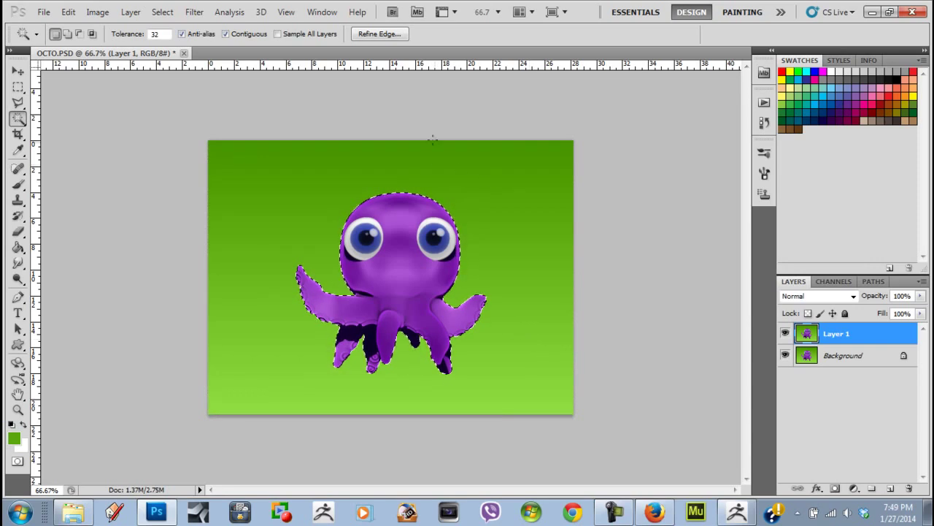
- Refine the octopus selection's edge with Shift Edge at -16% and Feather at 0 px
{"action": "left_click", "coordinate": [380, 34]}
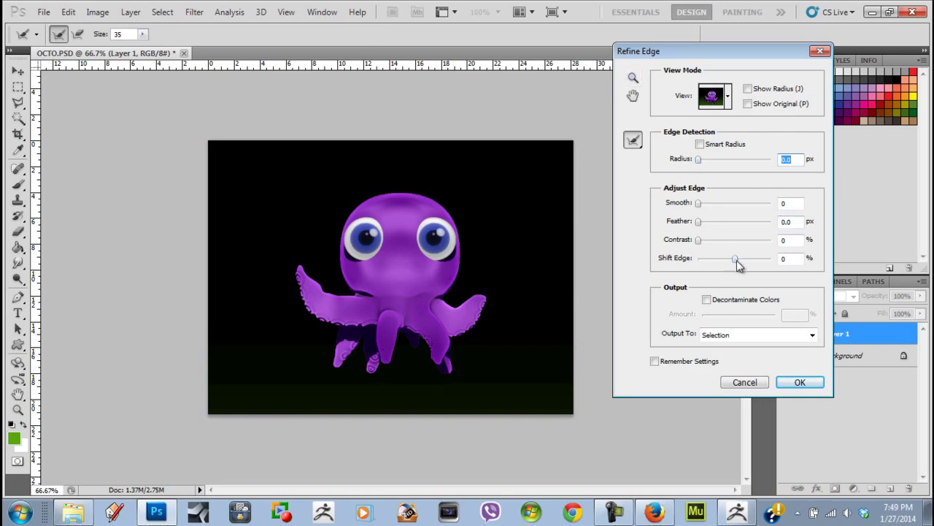
{"action": "mouse_move", "coordinate": [737, 266]}
{"action": "left_mouse_down"}
{"action": "mouse_move", "coordinate": [721, 264]}
{"action": "mouse_move", "coordinate": [729, 264]}
{"action": "left_mouse_up"}
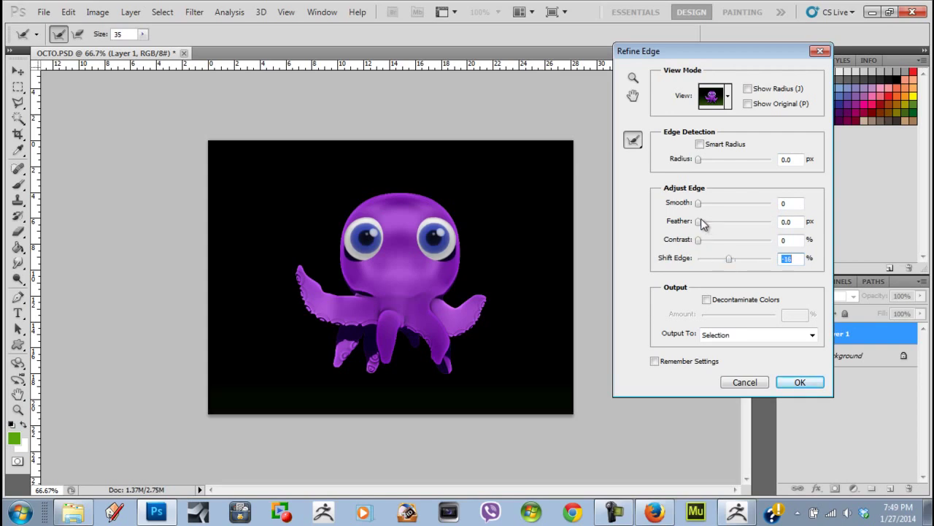
{"action": "left_click_drag", "start_coordinate": [699, 223], "coordinate": [706, 225]}
{"action": "mouse_move", "coordinate": [730, 259]}
{"action": "left_mouse_down"}
{"action": "mouse_move", "coordinate": [754, 267]}
{"action": "mouse_move", "coordinate": [730, 263]}
{"action": "left_mouse_up"}
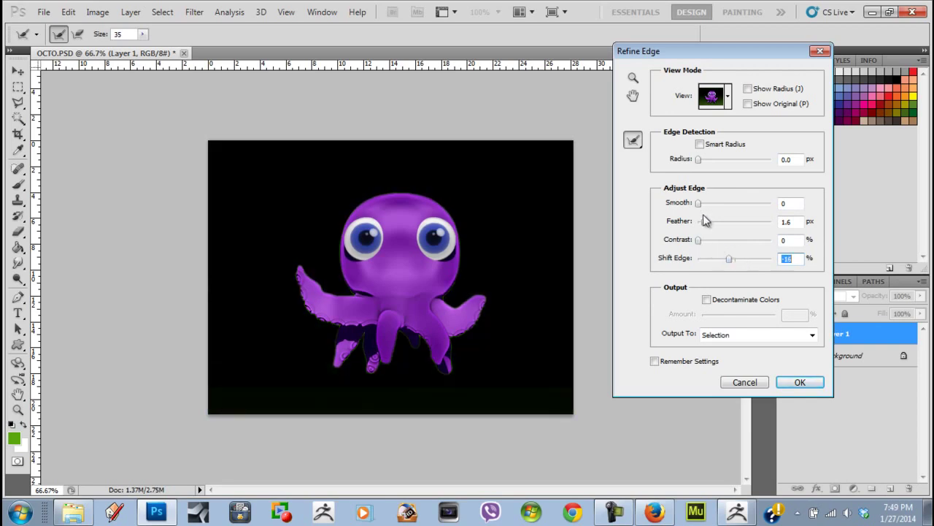
{"action": "left_click_drag", "start_coordinate": [704, 225], "coordinate": [693, 234]}
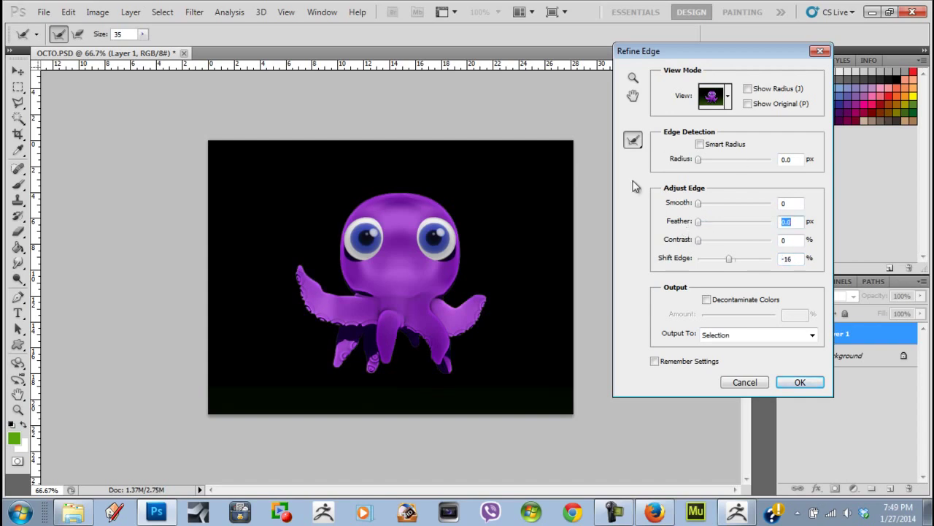
{"action": "left_click", "coordinate": [801, 383]}
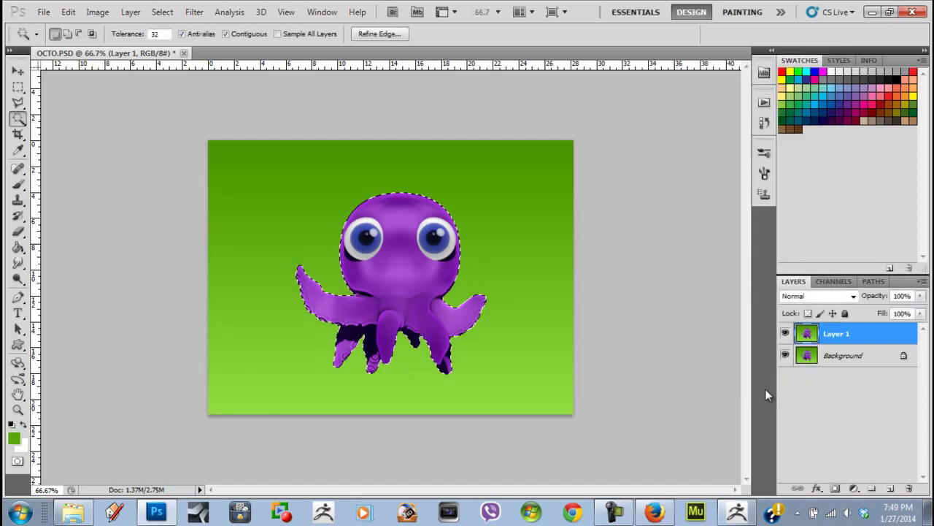
- Copy the selected octopus to its own layer and hide the two green-background layers beneath it
{"action": "key", "text": "ctrl+j"}
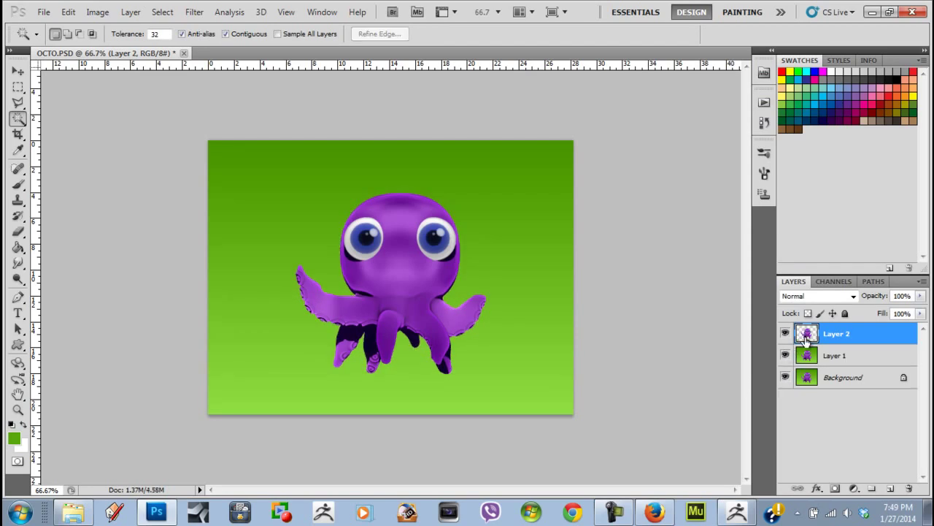
{"action": "left_click", "coordinate": [786, 355]}
{"action": "left_click", "coordinate": [786, 378]}
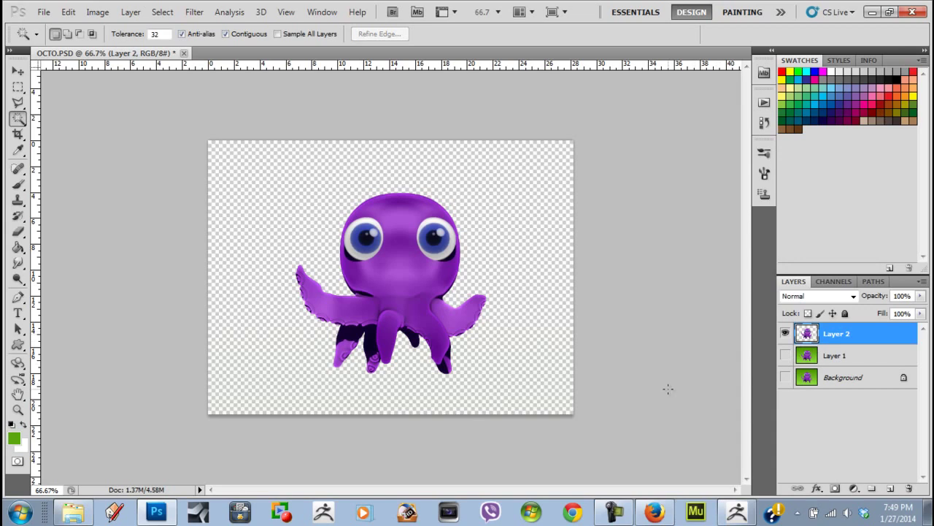
- Move the octopus toward the canvas's lower left and place a horizontally flipped copy, scaled to about 40%, to its right
{"action": "key", "text": "v"}
{"action": "left_click_drag", "start_coordinate": [410, 270], "coordinate": [527, 313]}
{"action": "left_click_drag", "start_coordinate": [666, 156], "coordinate": [476, 359], "text": "shift"}
{"action": "left_click_drag", "start_coordinate": [379, 375], "coordinate": [507, 346]}
{"action": "left_click_drag", "start_coordinate": [570, 348], "coordinate": [289, 349]}
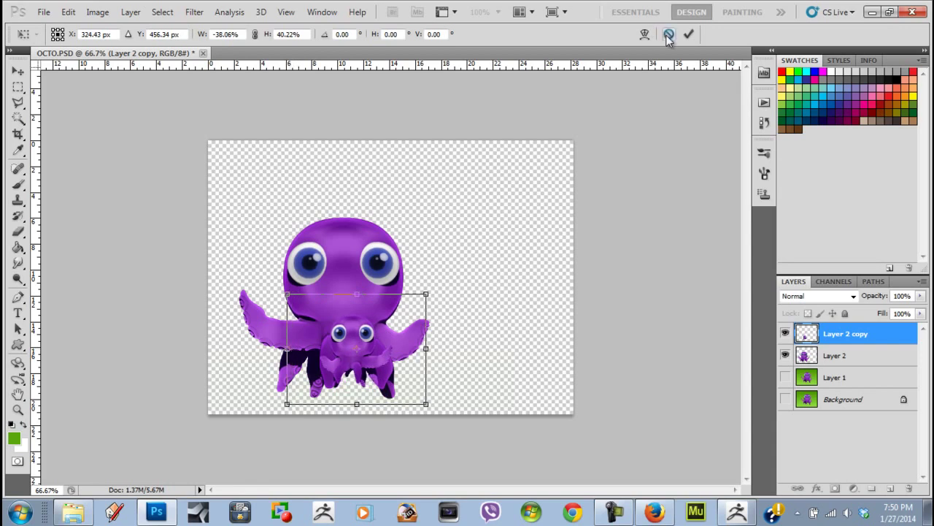
{"action": "left_click_drag", "start_coordinate": [359, 341], "coordinate": [481, 357]}
{"action": "left_click", "coordinate": [688, 35]}
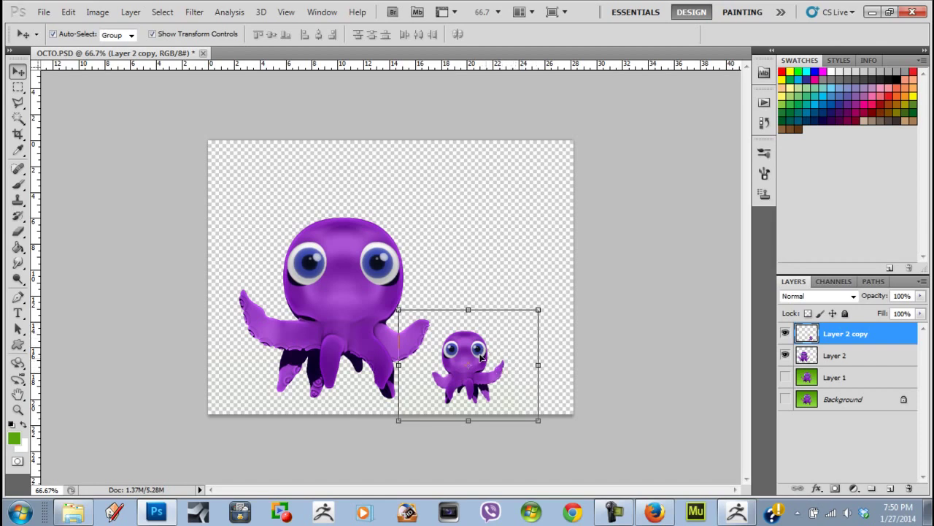
- Duplicate the small octopus, scale the copy to about 73%, and place it at the canvas's lower edge between the other two
{"action": "left_click_drag", "start_coordinate": [473, 349], "coordinate": [384, 376]}
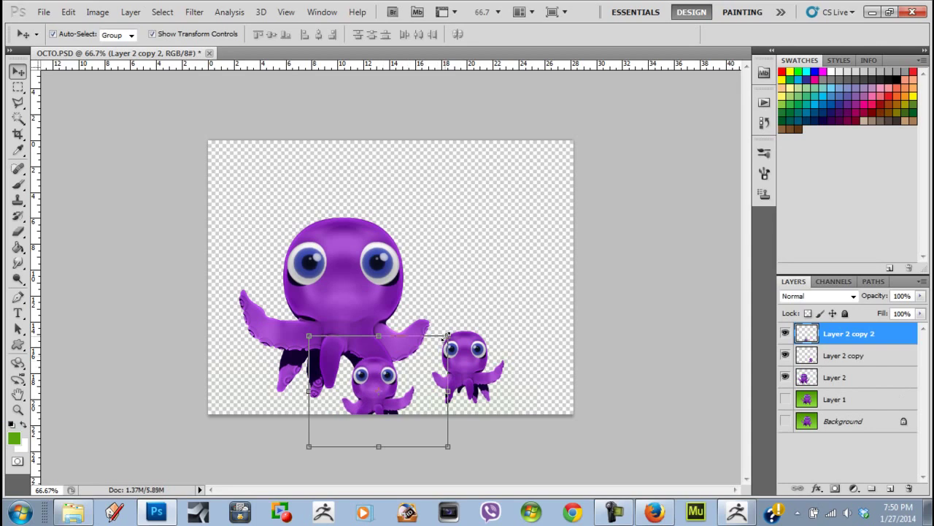
{"action": "left_click_drag", "start_coordinate": [446, 336], "coordinate": [411, 366], "text": "shift"}
{"action": "left_click_drag", "start_coordinate": [357, 400], "coordinate": [417, 398]}
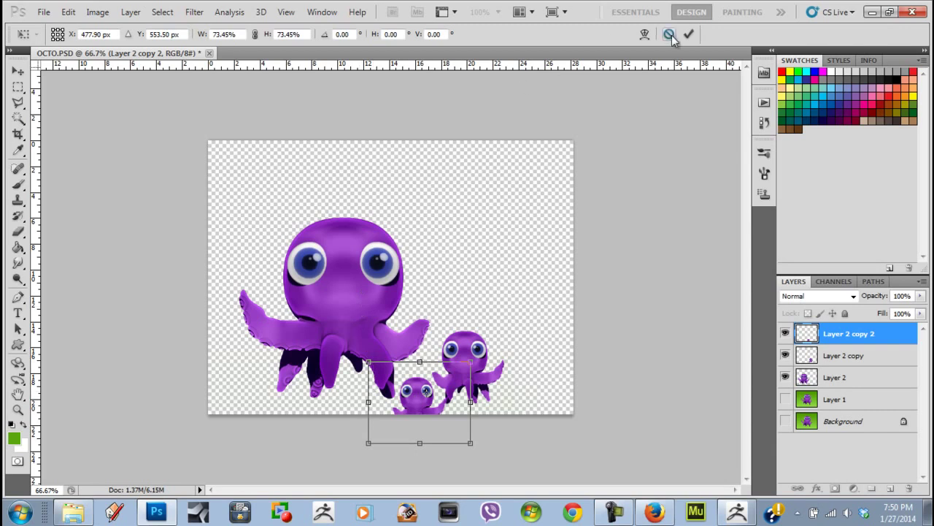
{"action": "left_click", "coordinate": [688, 34]}
- Add a new empty layer directly above Layer 1, beneath all the octopus layers
{"action": "left_click", "coordinate": [875, 435]}
{"action": "left_click", "coordinate": [871, 398]}
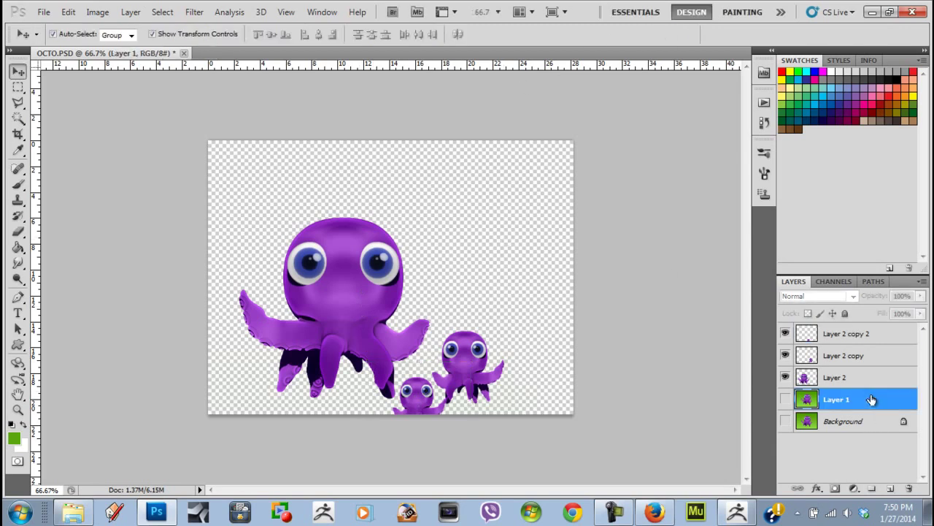
{"action": "left_click", "coordinate": [891, 488]}
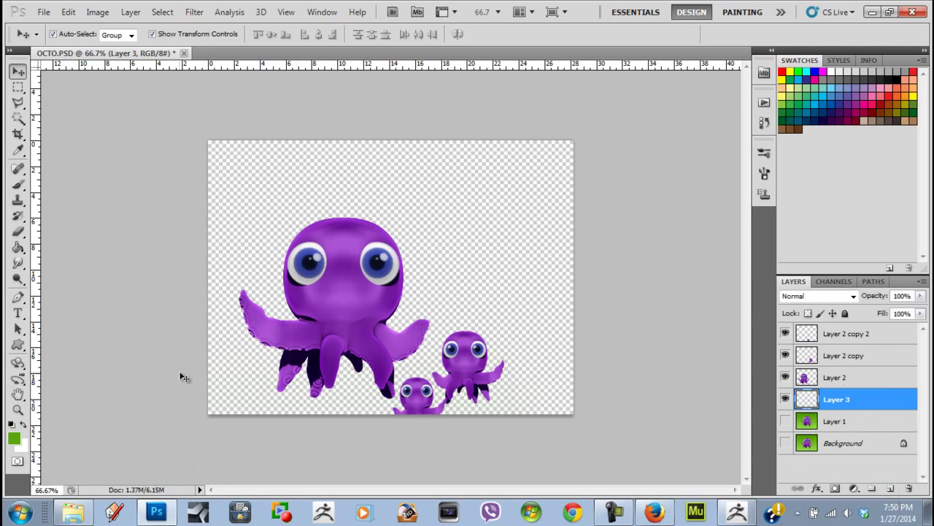
- Choose a medium blue foreground colour and fill the empty layer behind the octopuses with the Paint Bucket
{"action": "key", "text": "g"}
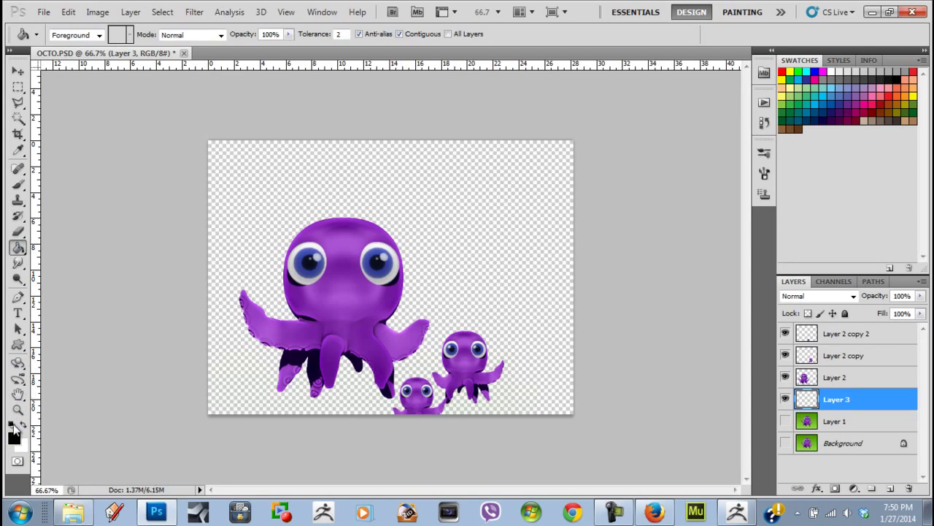
{"action": "left_click", "coordinate": [14, 439]}
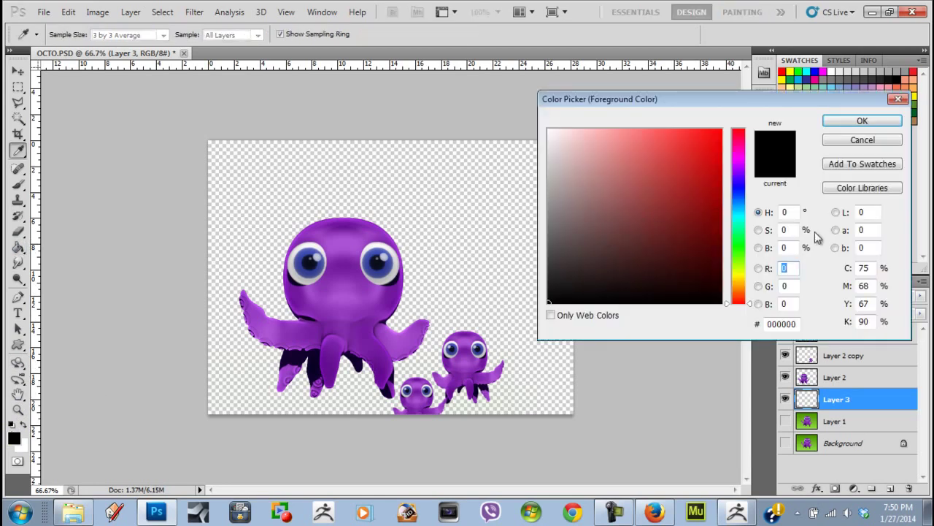
{"action": "left_click", "coordinate": [739, 211]}
{"action": "left_click_drag", "start_coordinate": [741, 211], "coordinate": [741, 207]}
{"action": "left_click", "coordinate": [676, 172]}
{"action": "left_click", "coordinate": [862, 121]}
{"action": "key", "text": "g"}
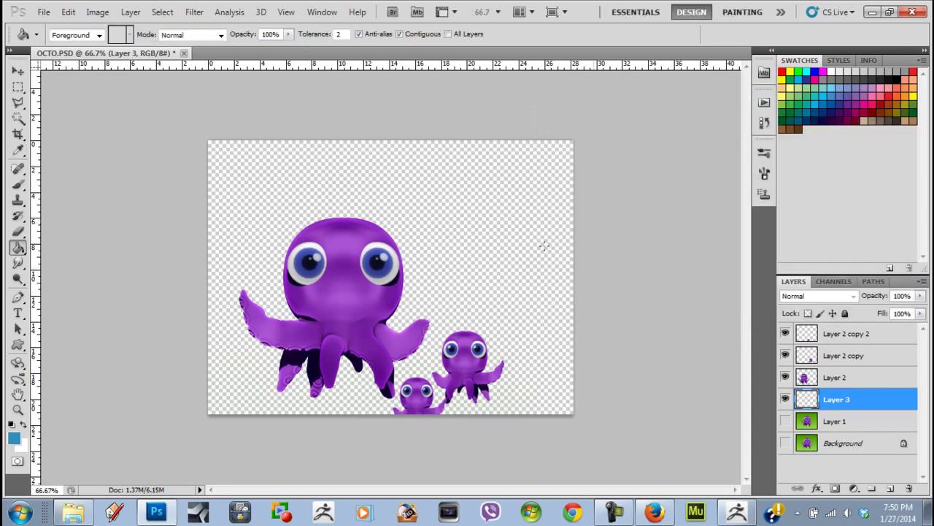
{"action": "left_click", "coordinate": [509, 268]}
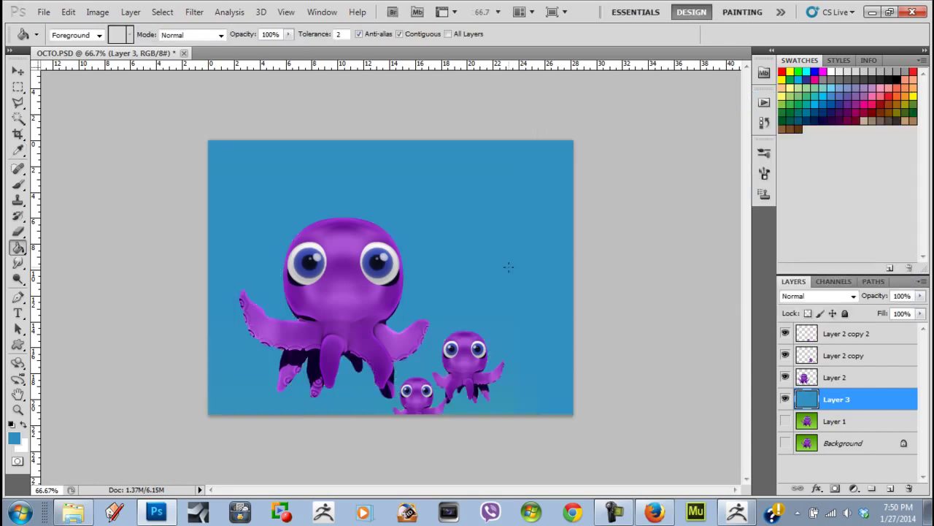
- Add a linear black-to-white Gradient Overlay to the blue layer in Multiply mode, unreversed at 90°, with reduced opacity
{"action": "right_click", "coordinate": [840, 406]}
{"action": "left_click", "coordinate": [840, 90]}
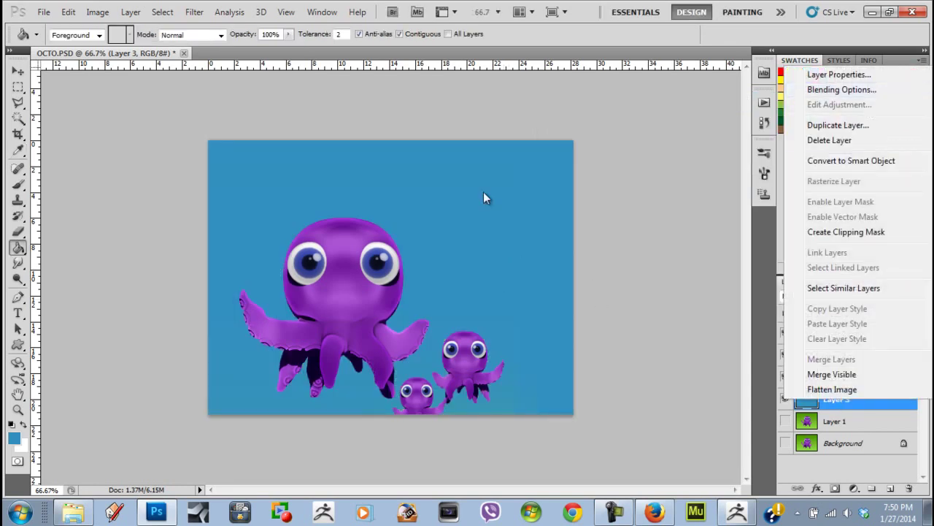
{"action": "left_click", "coordinate": [558, 257]}
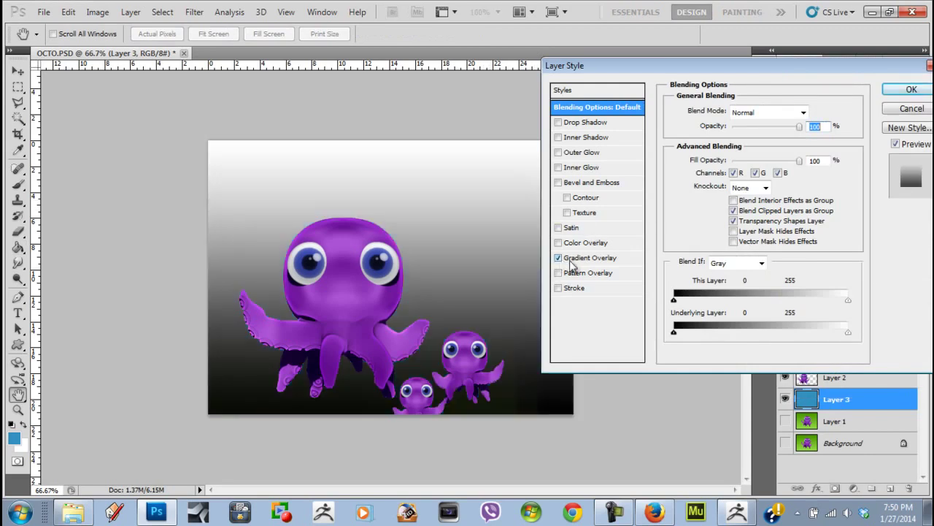
{"action": "left_click", "coordinate": [586, 262]}
{"action": "left_click", "coordinate": [766, 116]}
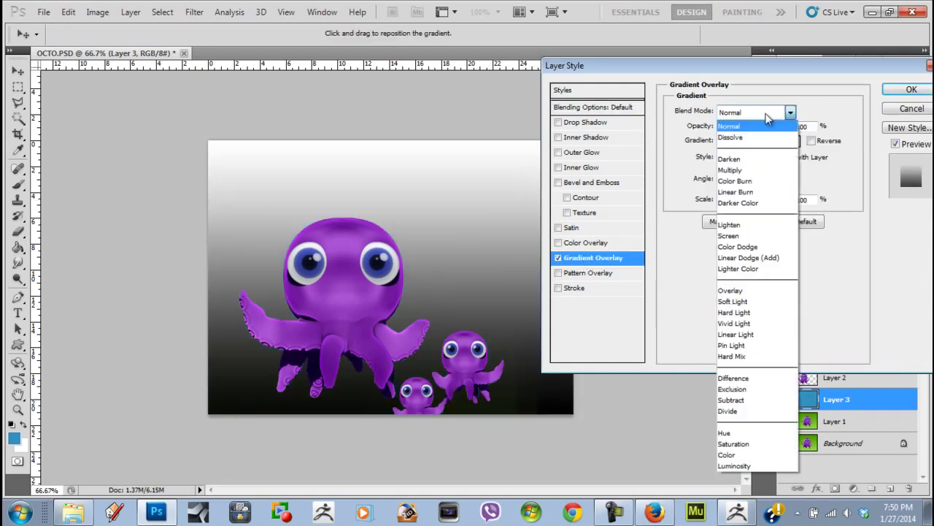
{"action": "left_click", "coordinate": [759, 170]}
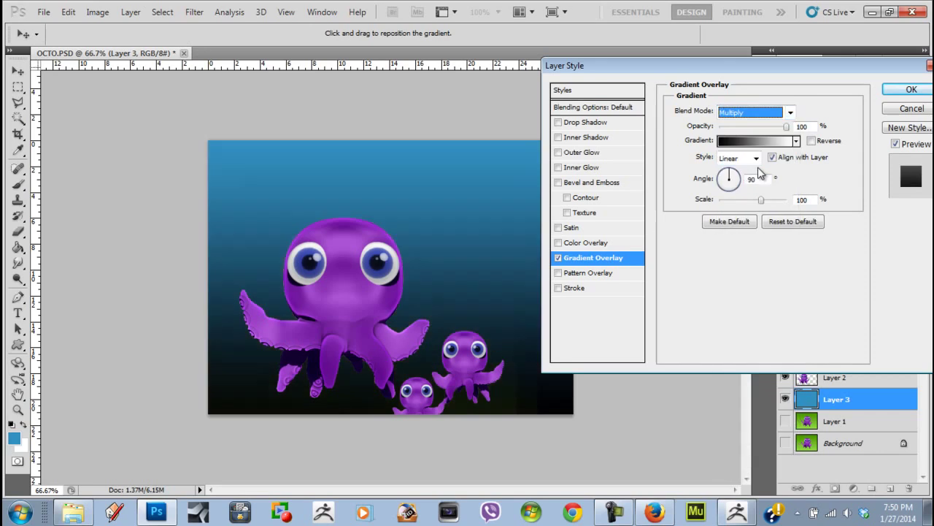
{"action": "left_click", "coordinate": [812, 141]}
{"action": "left_click", "coordinate": [815, 143]}
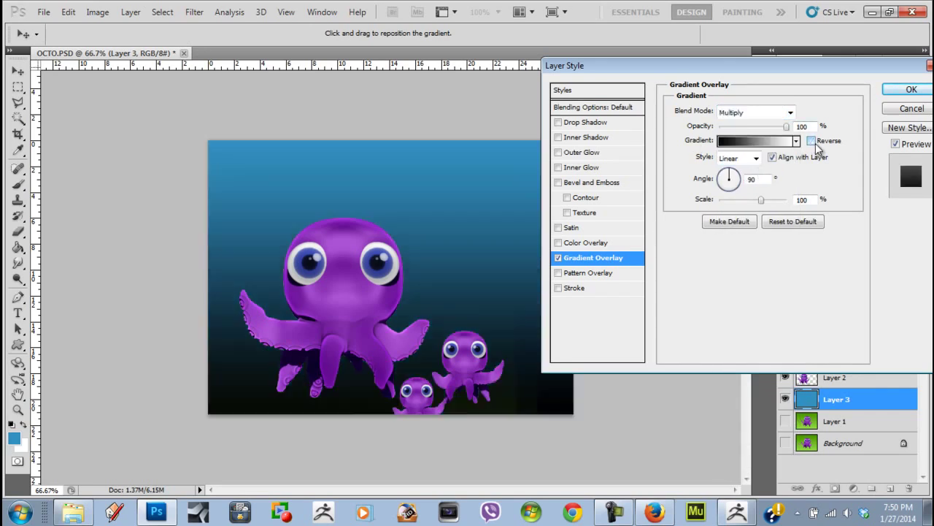
{"action": "left_click_drag", "start_coordinate": [786, 126], "coordinate": [753, 127]}
{"action": "left_click", "coordinate": [914, 89]}
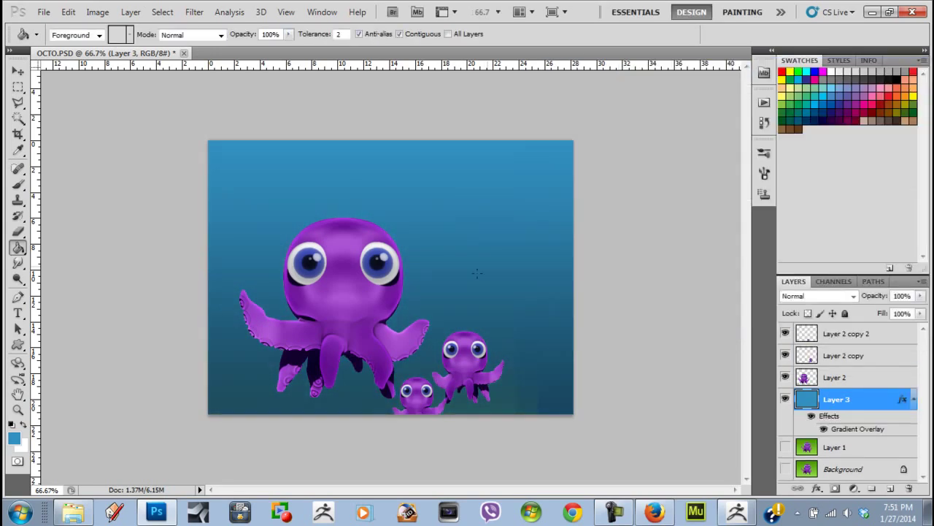
- Add a new empty layer directly above the blue gradient background layer, beneath all the octopus layers
{"action": "left_click", "coordinate": [892, 487]}
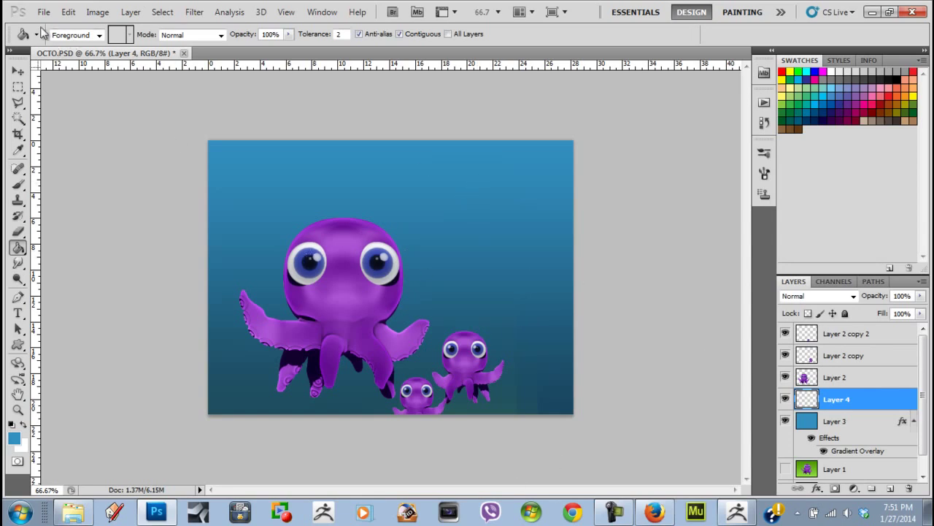
- Switch to ZBrush and examine the octopus model from the side and the front, framing it smaller within the canvas
{"action": "left_click", "coordinate": [873, 14]}
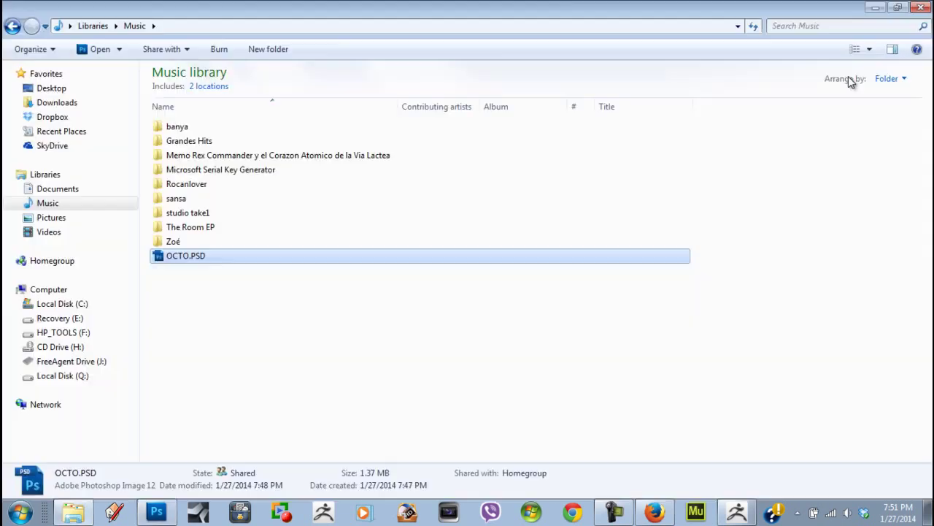
{"action": "left_click", "coordinate": [737, 511]}
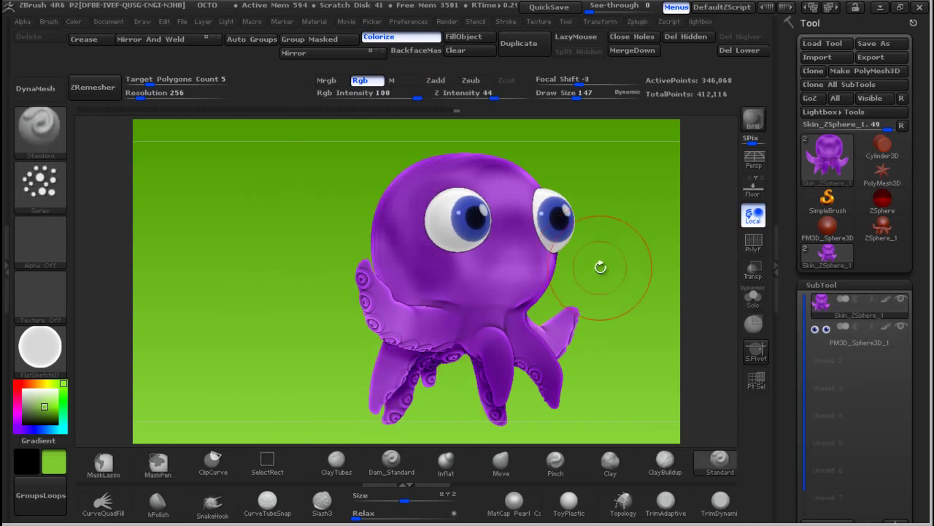
{"action": "key", "text": "shift"}
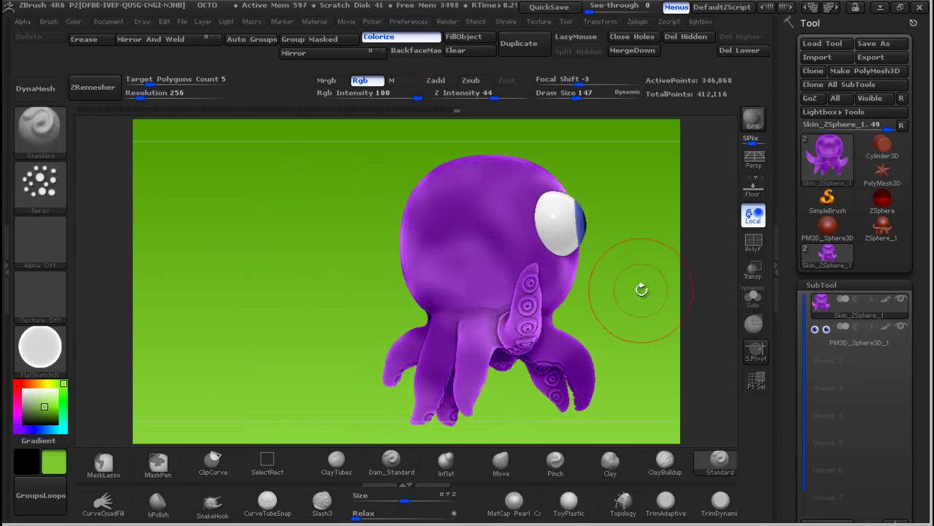
{"action": "left_click_drag", "start_coordinate": [665, 296], "coordinate": [583, 282]}
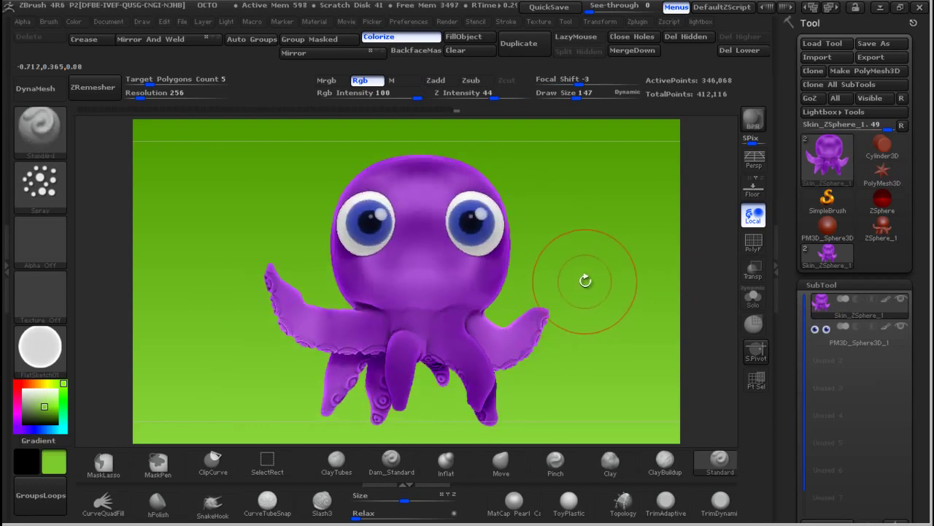
{"action": "key", "text": "ctrl"}
{"action": "mouse_move", "coordinate": [590, 287]}
{"action": "left_mouse_down"}
{"action": "mouse_move", "coordinate": [628, 272]}
{"action": "mouse_move", "coordinate": [494, 285]}
{"action": "mouse_move", "coordinate": [600, 279]}
{"action": "mouse_move", "coordinate": [618, 292]}
{"action": "mouse_move", "coordinate": [536, 292]}
{"action": "left_mouse_up"}
{"action": "key", "text": "shift"}
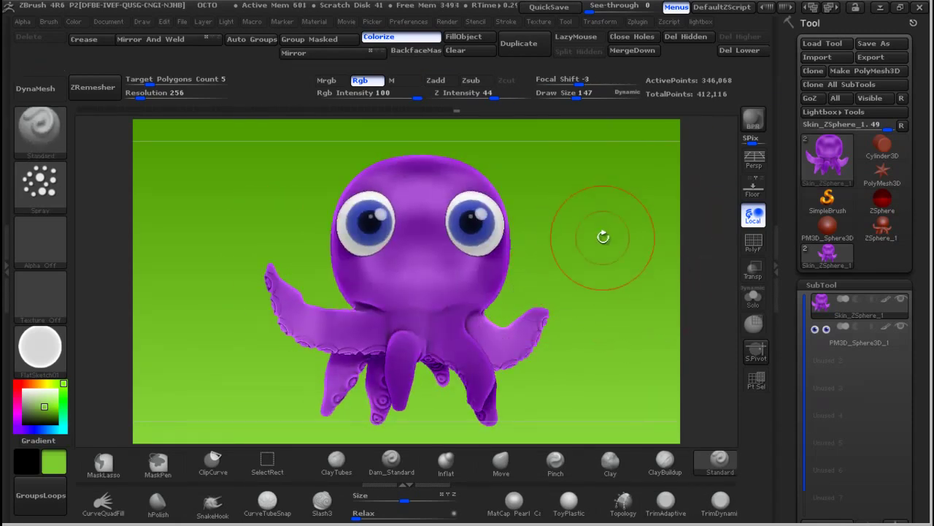
{"action": "left_click_drag", "start_coordinate": [574, 270], "coordinate": [601, 214], "text": "alt"}
{"action": "mouse_move", "coordinate": [552, 244]}
{"action": "left_mouse_down", "text": "alt"}
{"action": "mouse_move", "coordinate": [574, 154]}
{"action": "mouse_move", "coordinate": [591, 280]}
{"action": "mouse_move", "coordinate": [615, 271]}
{"action": "left_mouse_up", "text": "alt"}
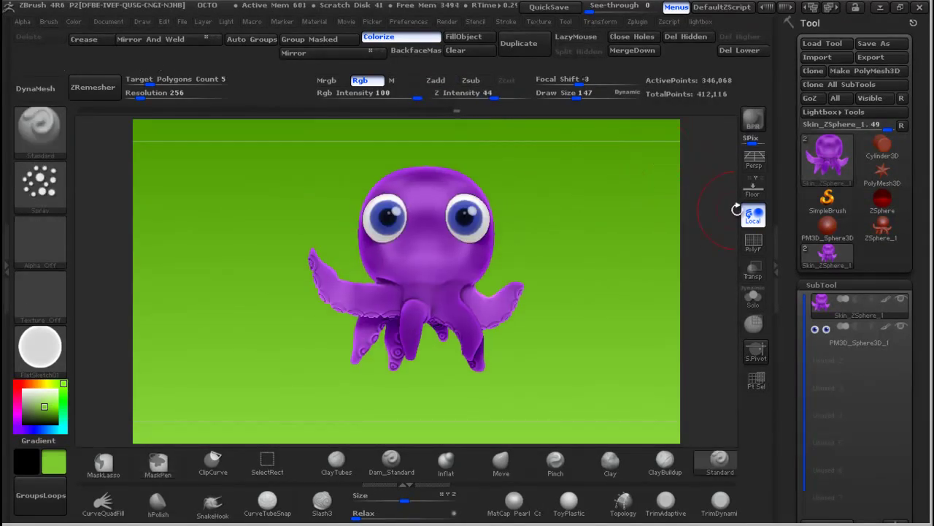